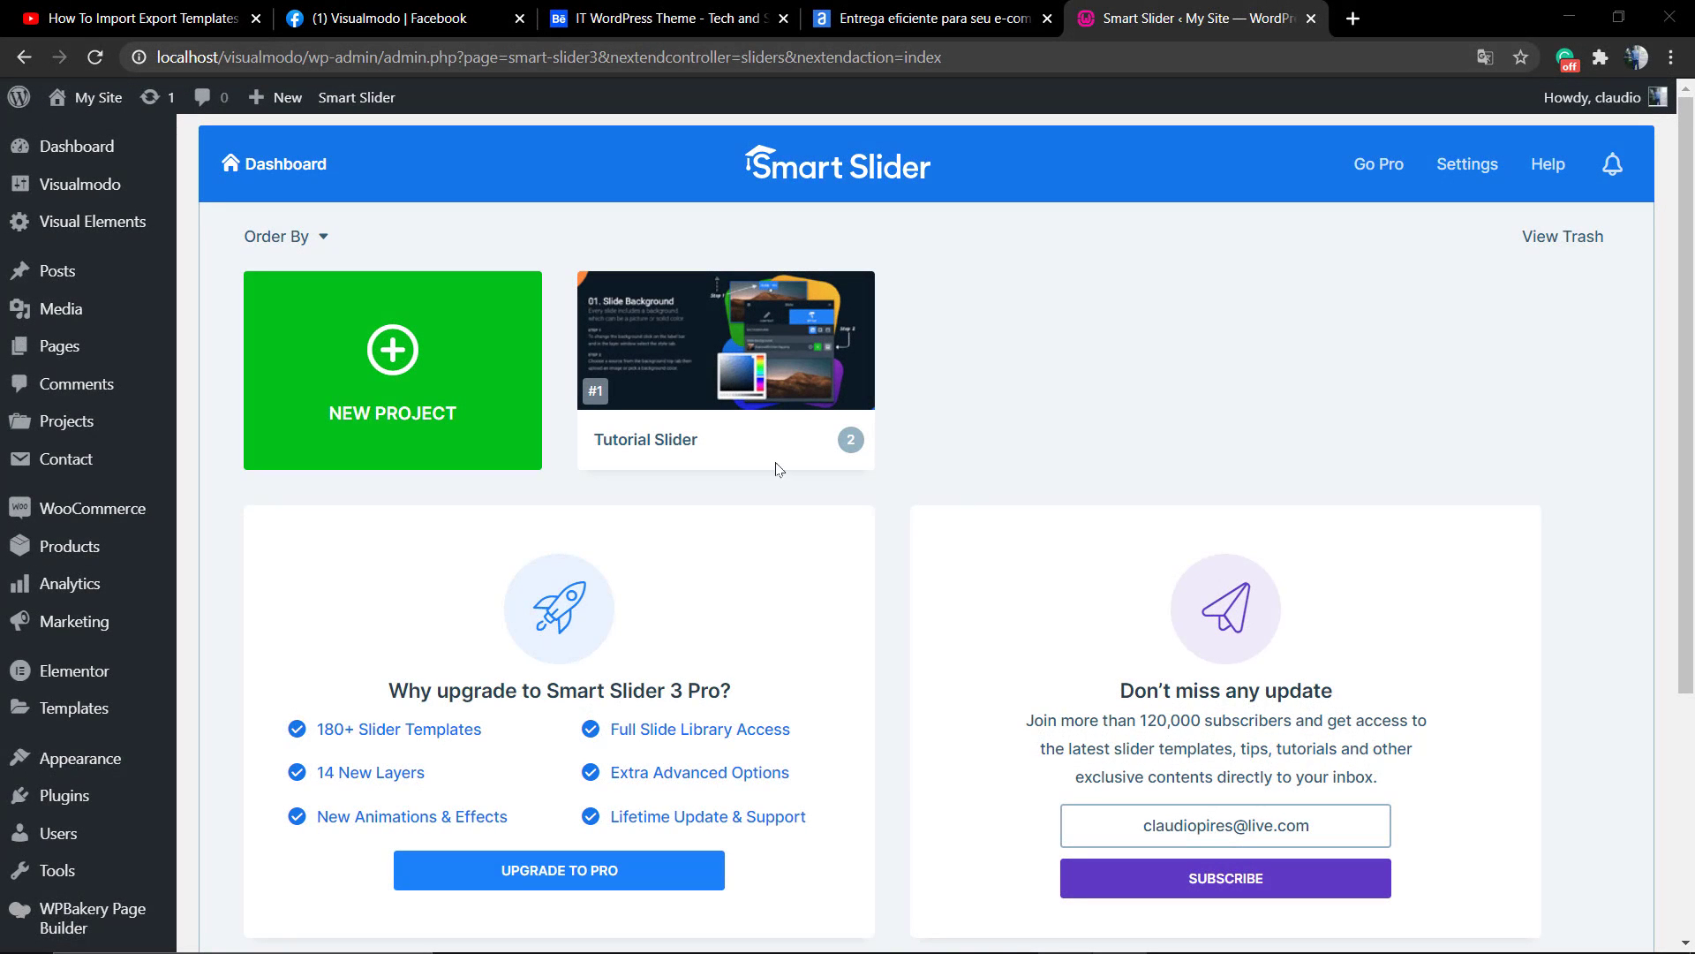
Open the Tutorial Slider project from the Smart Slider dashboard.
mouse_move(677, 360)
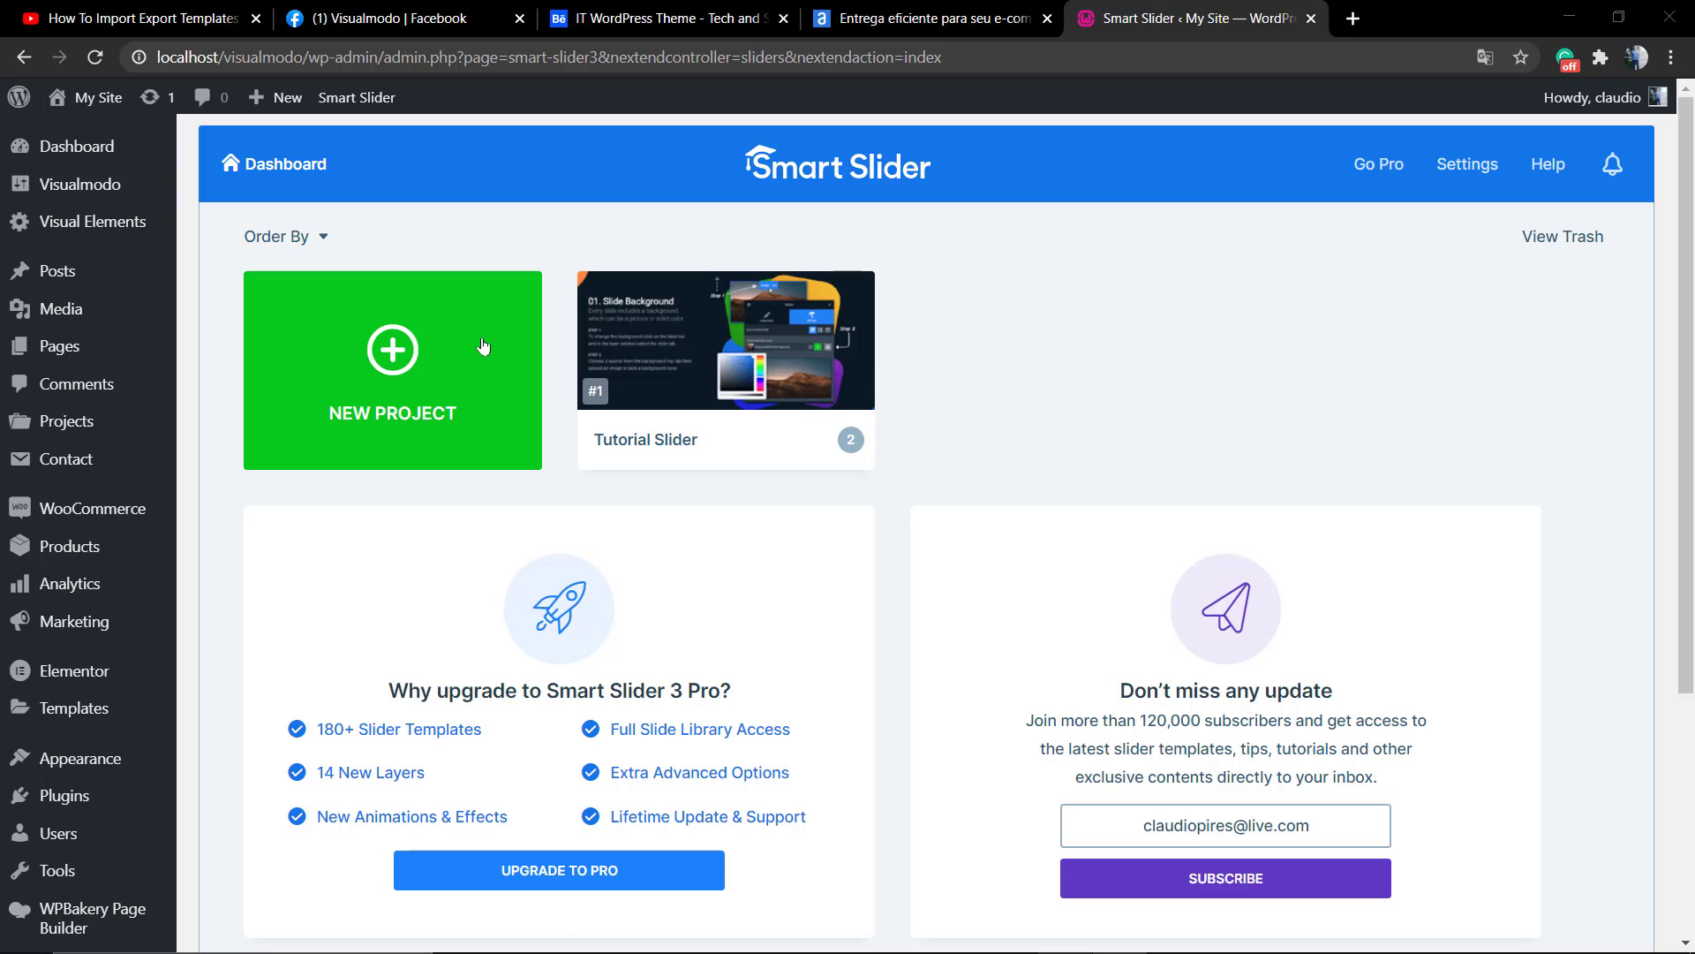
mouse_move(649, 416)
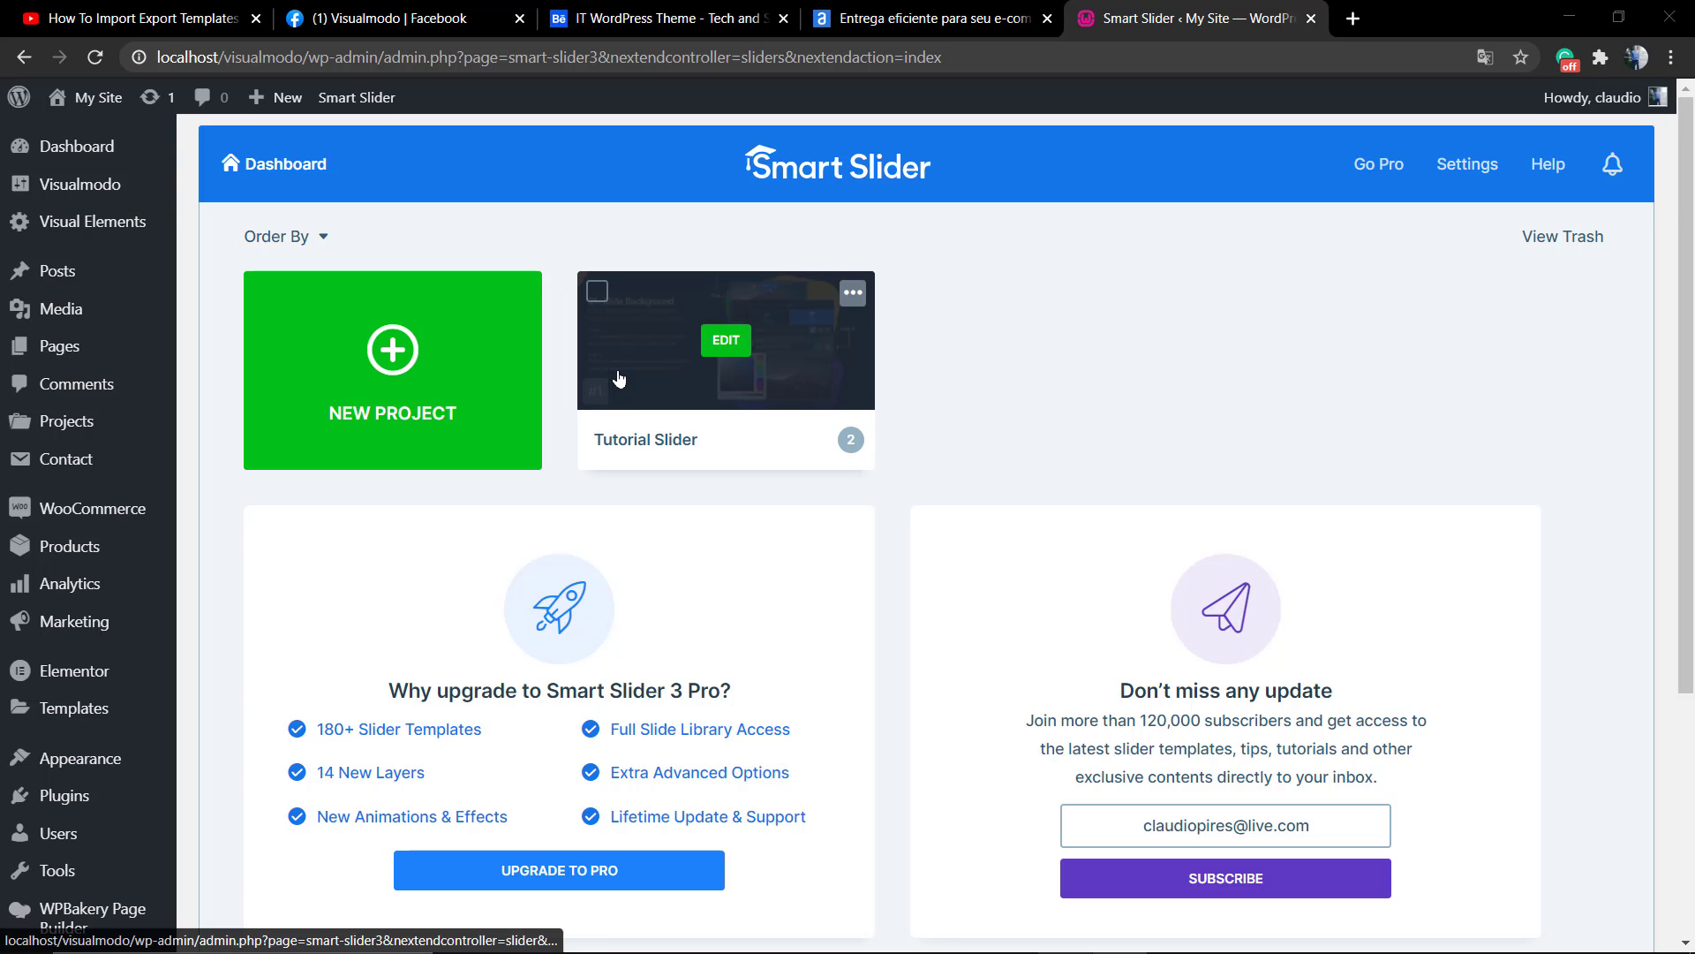
scroll(715, 357, "down", 5)
scroll(715, 358, "up", 5)
left_click(716, 357)
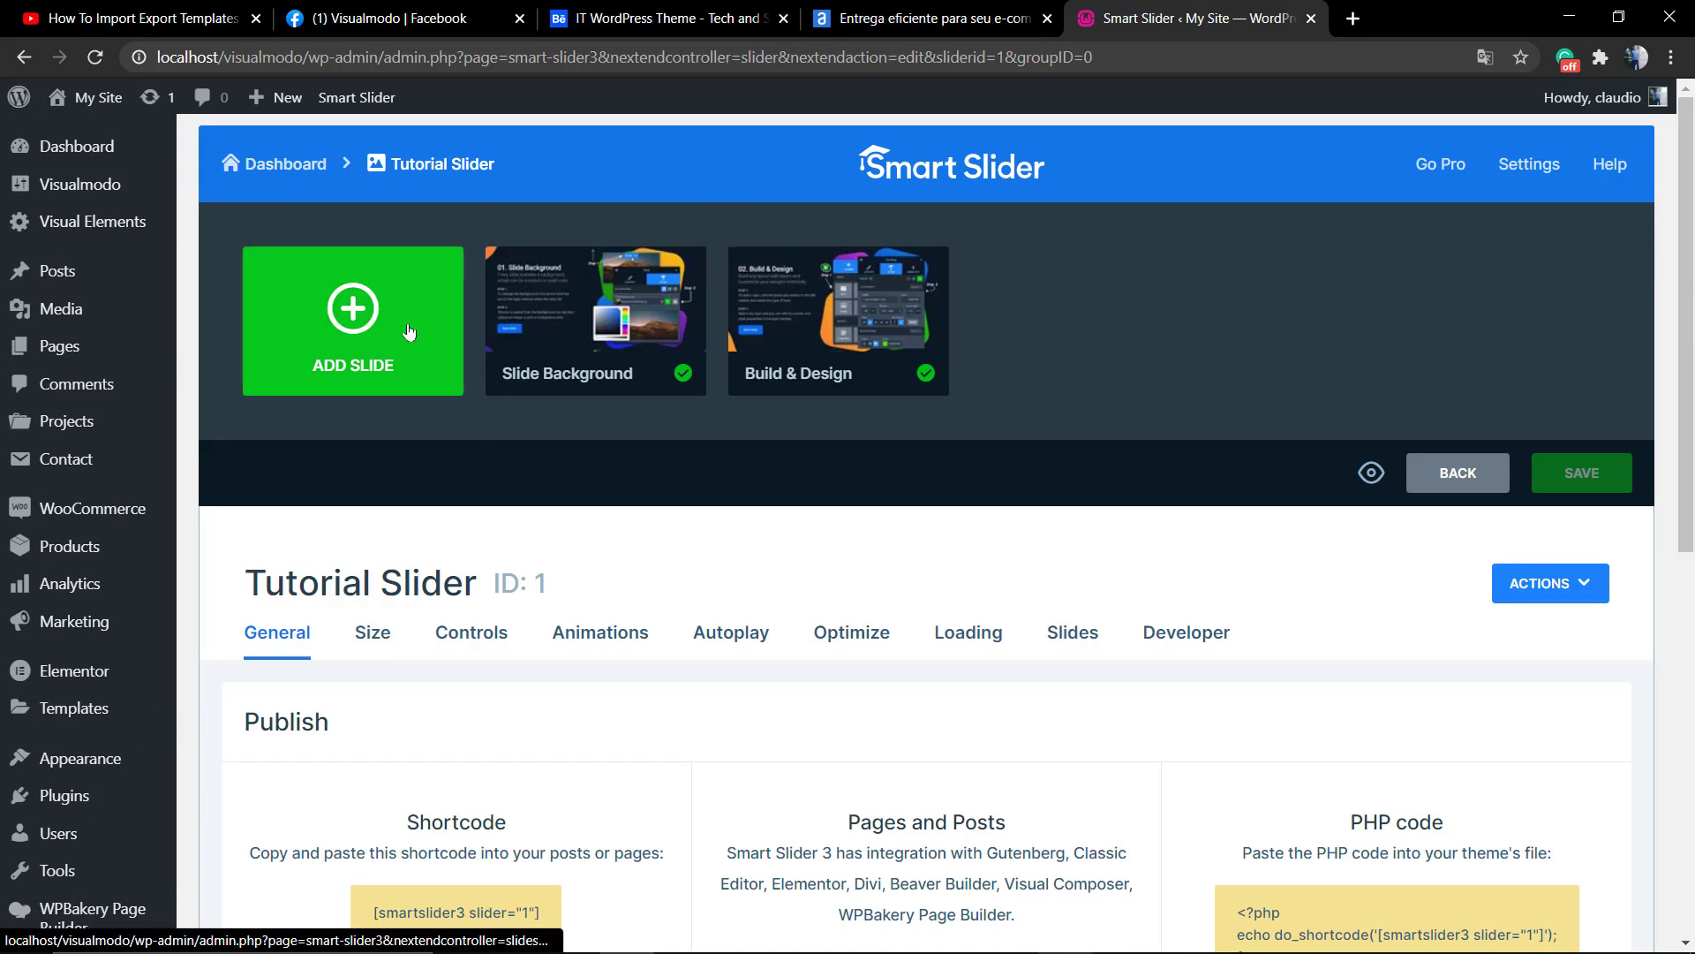
Open the Slide Background slide in the slide editor.
scroll(380, 331, "down", 8)
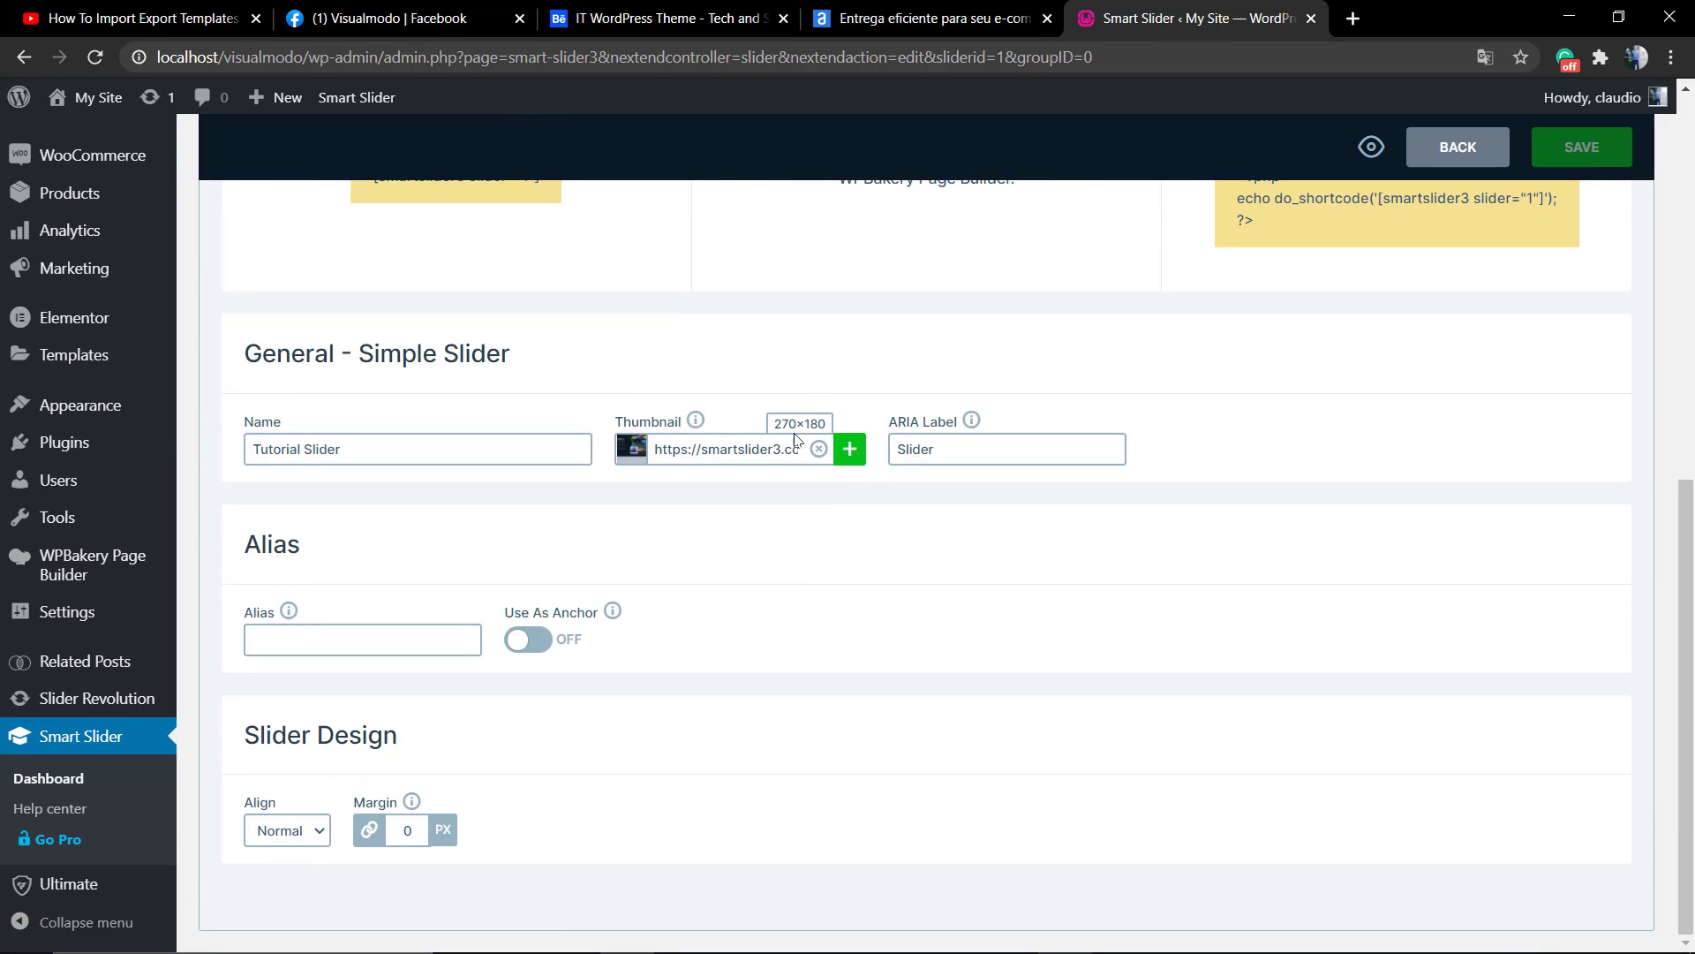
scroll(771, 437, "up", 8)
left_click(600, 338)
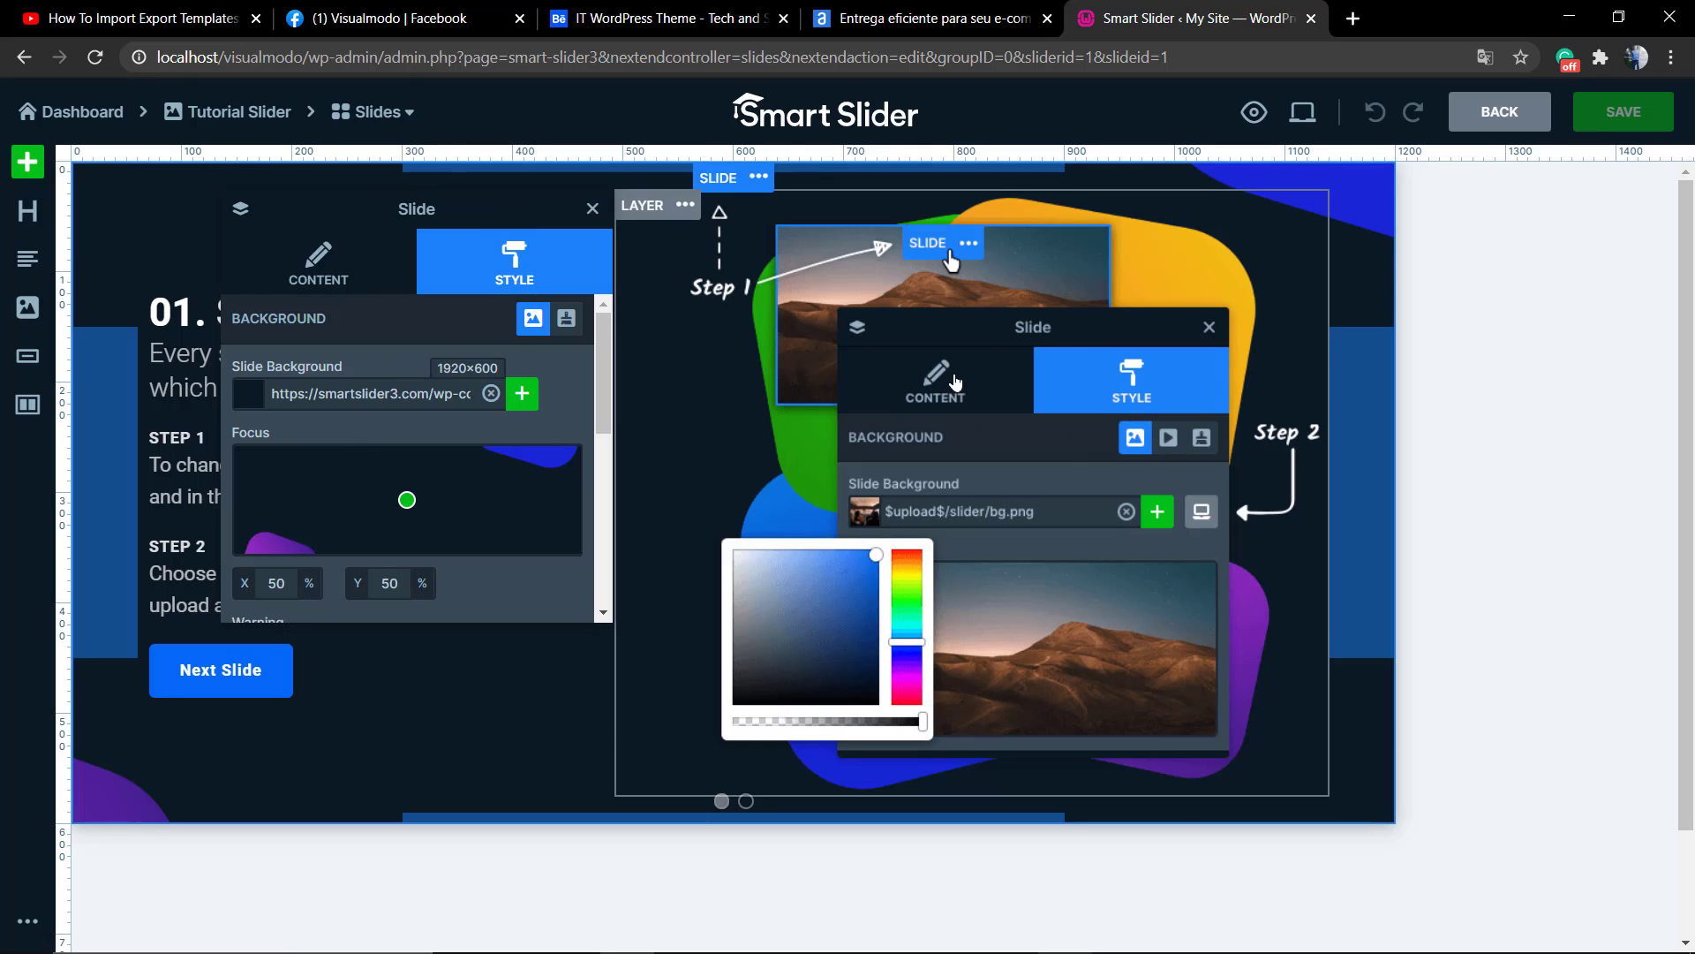
left_click(218, 681)
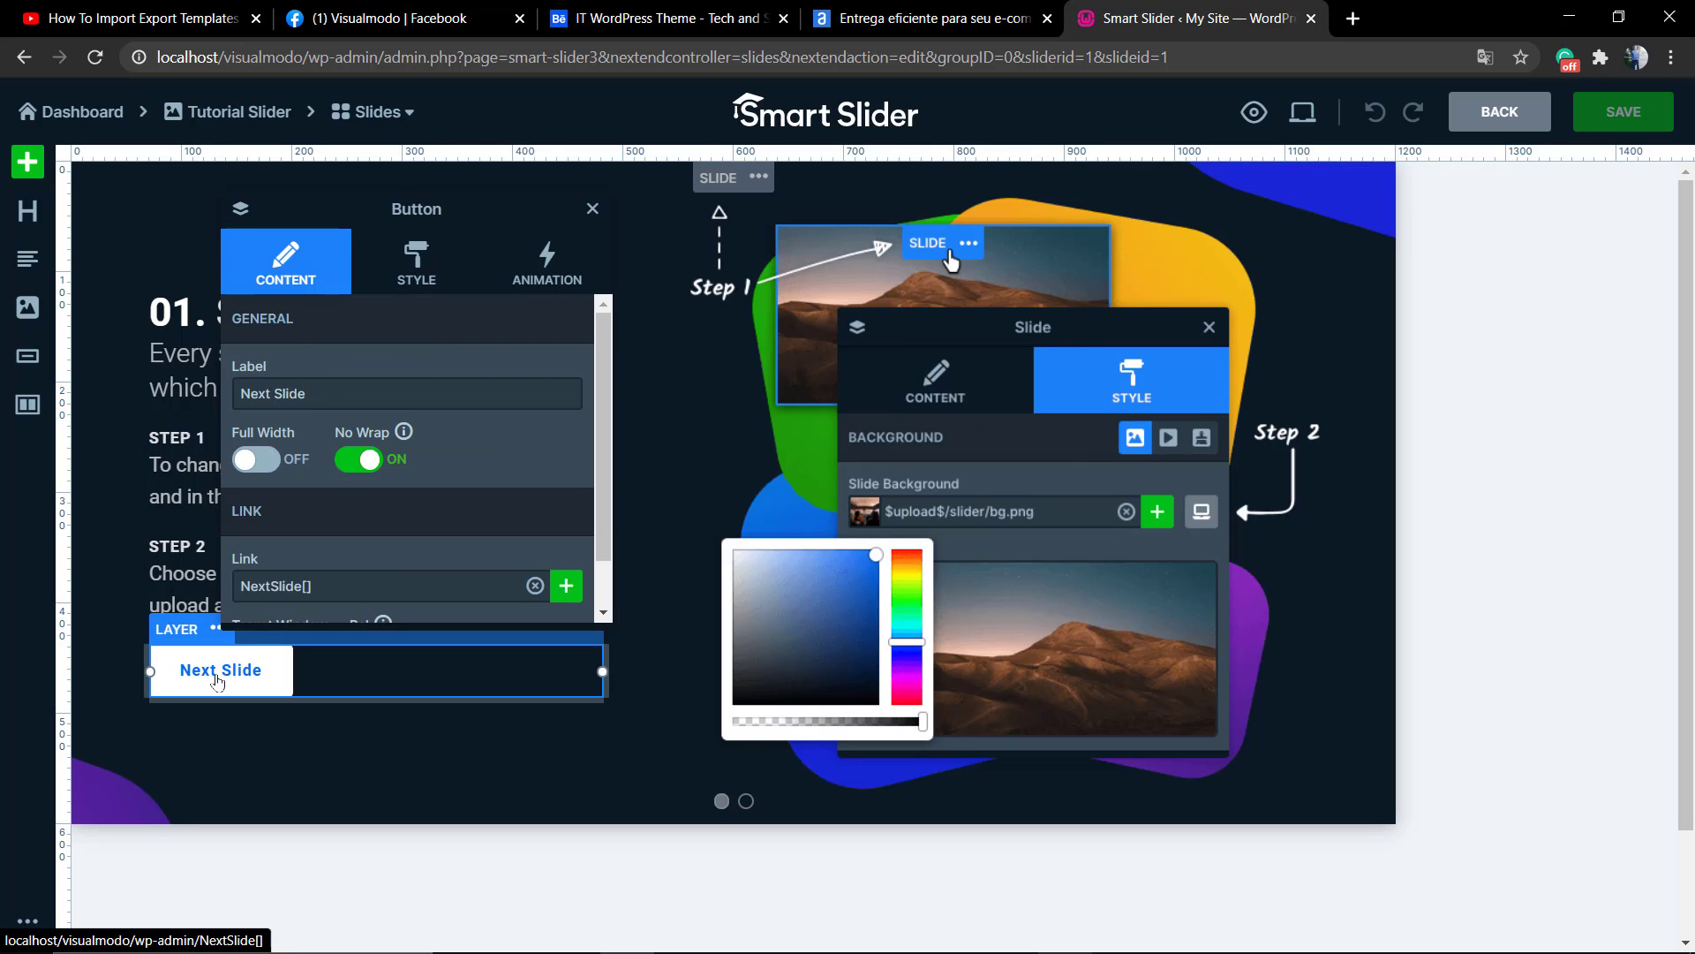
left_click(394, 585)
key("ctrl+a")
type("h")
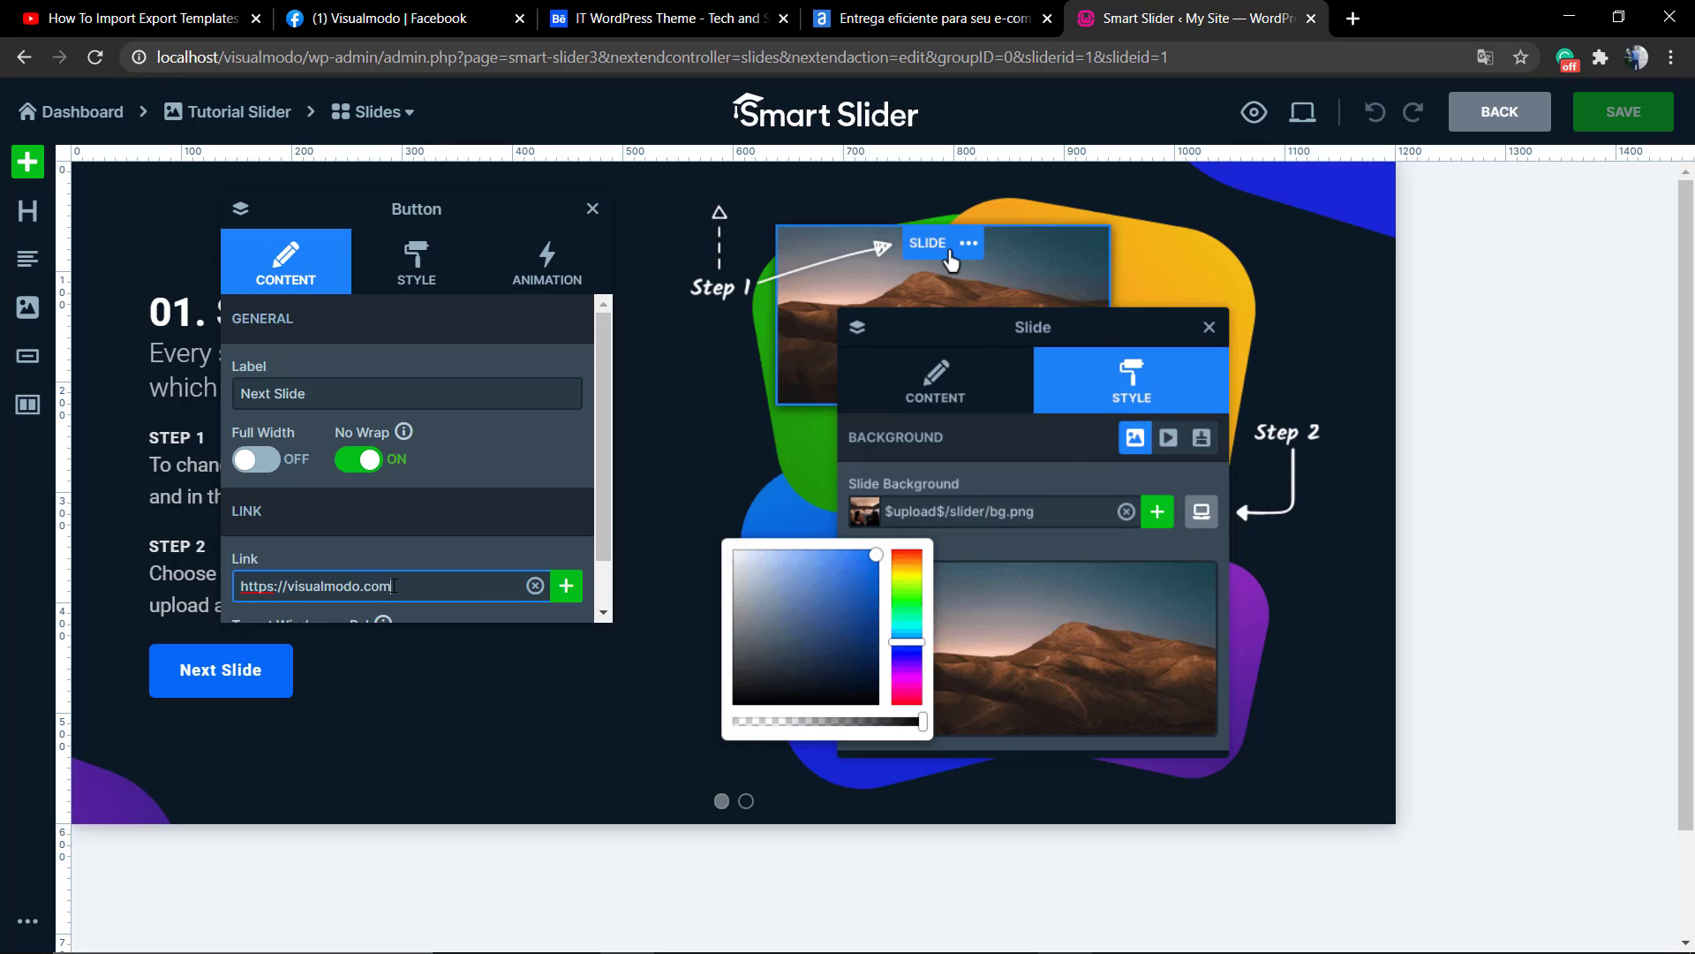
left_click(566, 586)
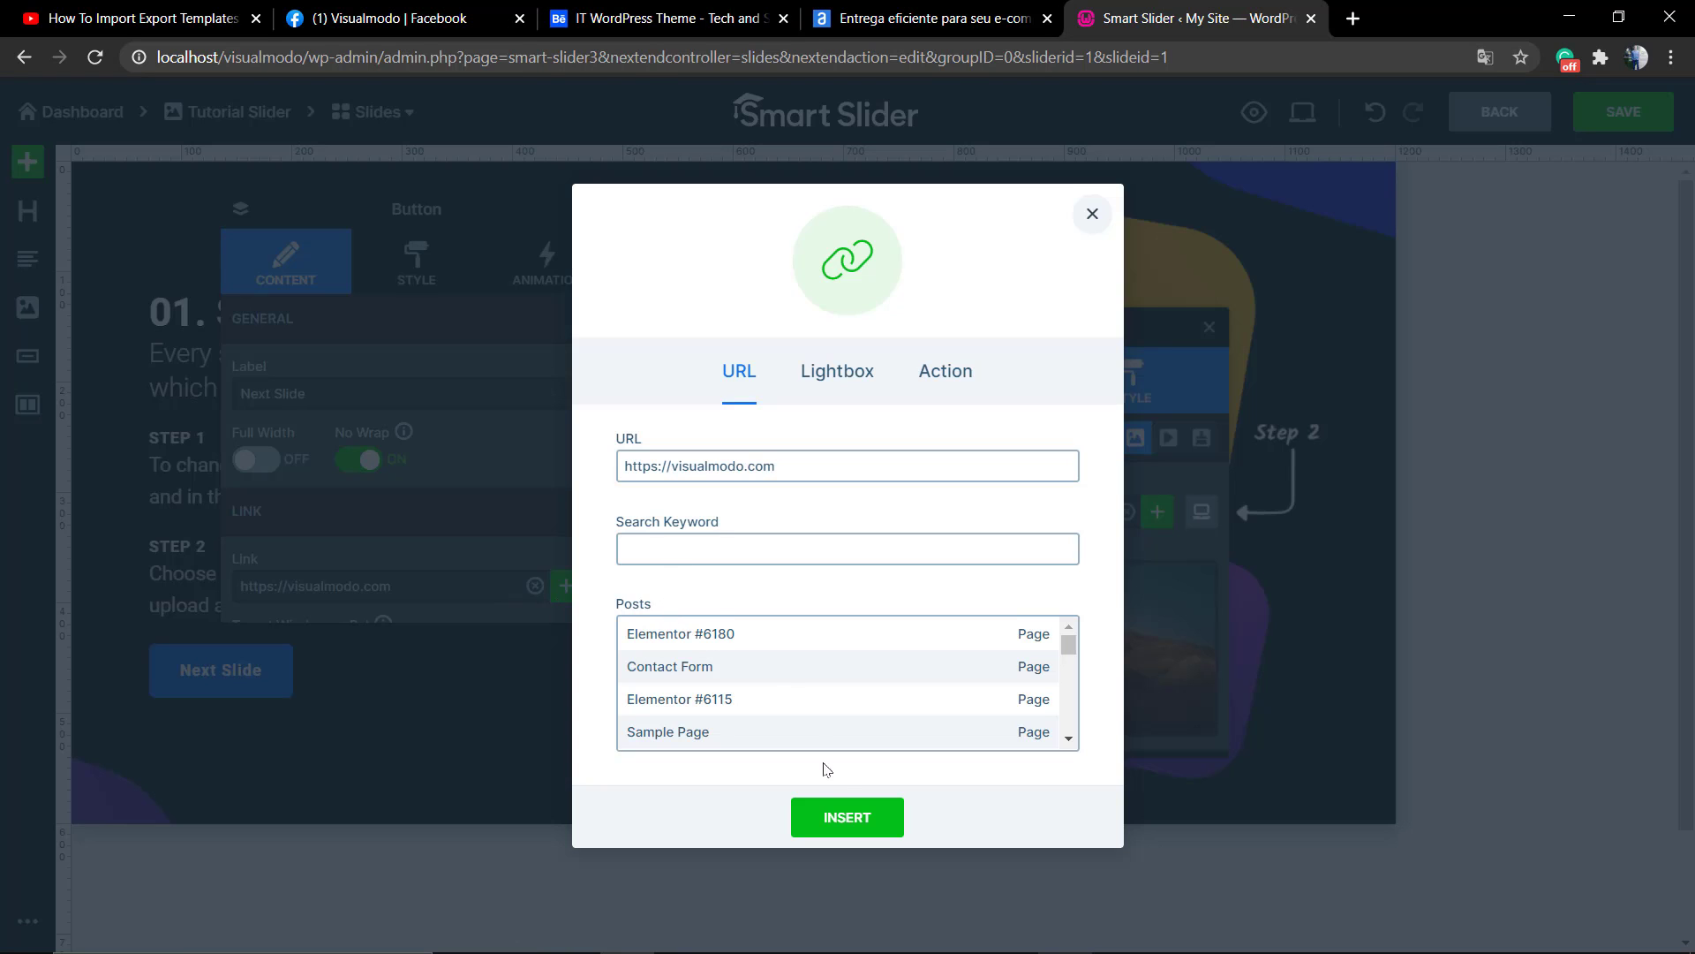
left_click(848, 822)
left_click(389, 724)
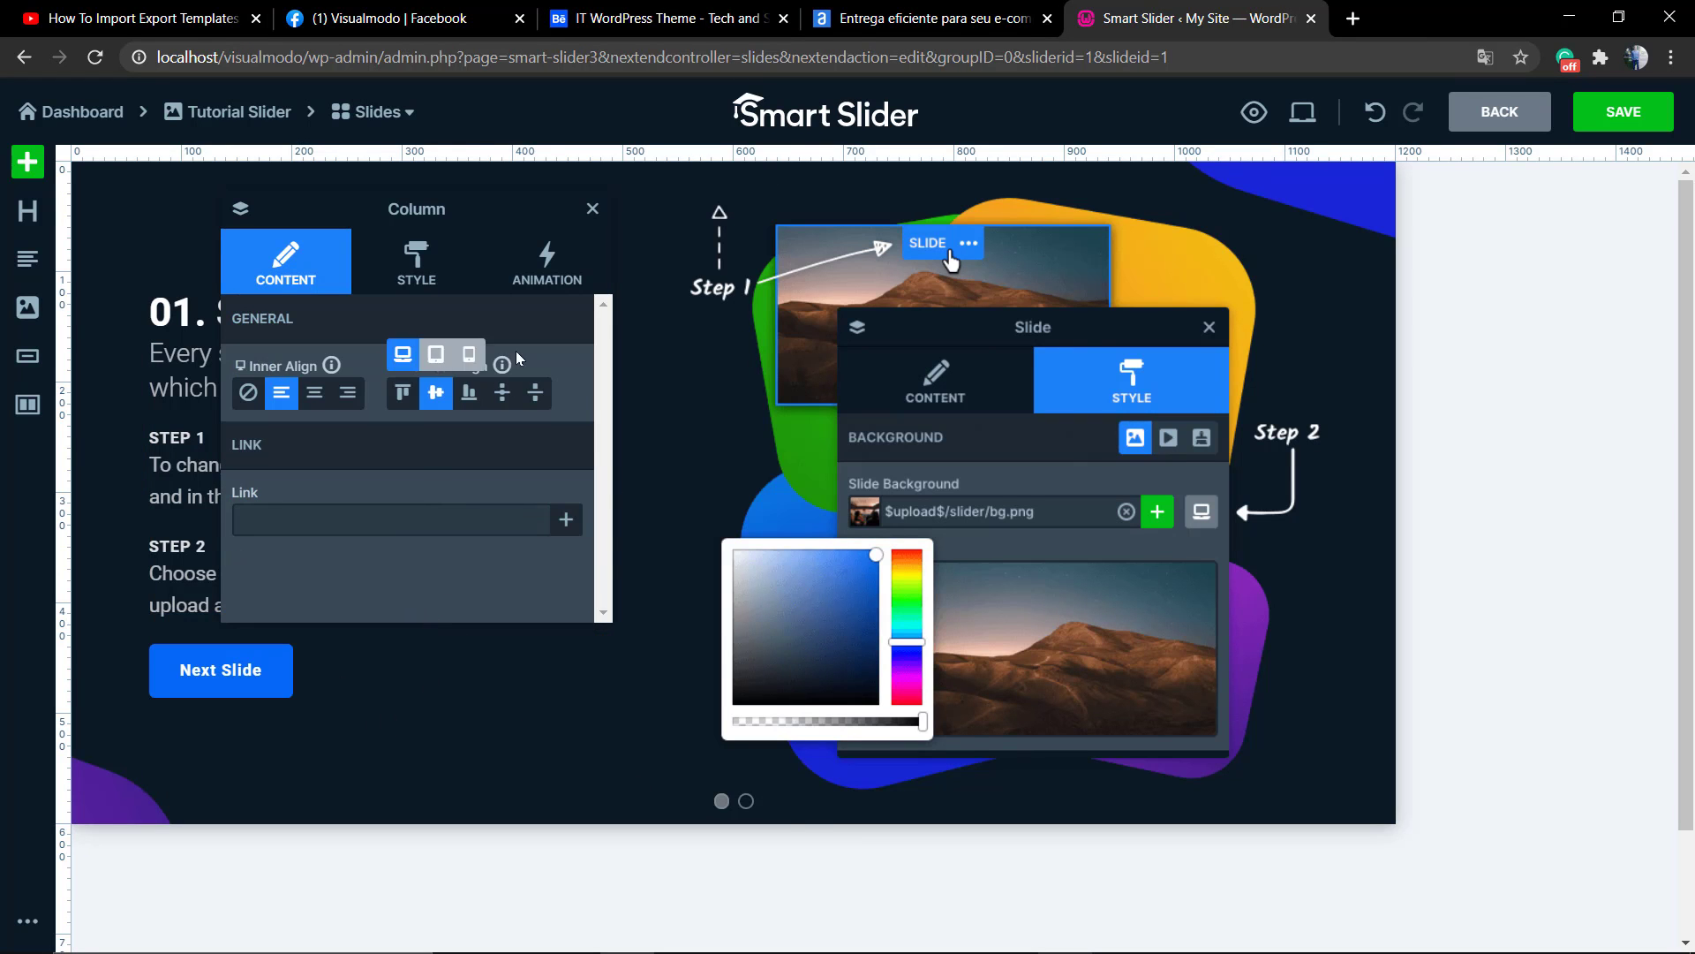
Browse the column's Style, Animation and Content settings.
left_click(433, 243)
left_click(549, 270)
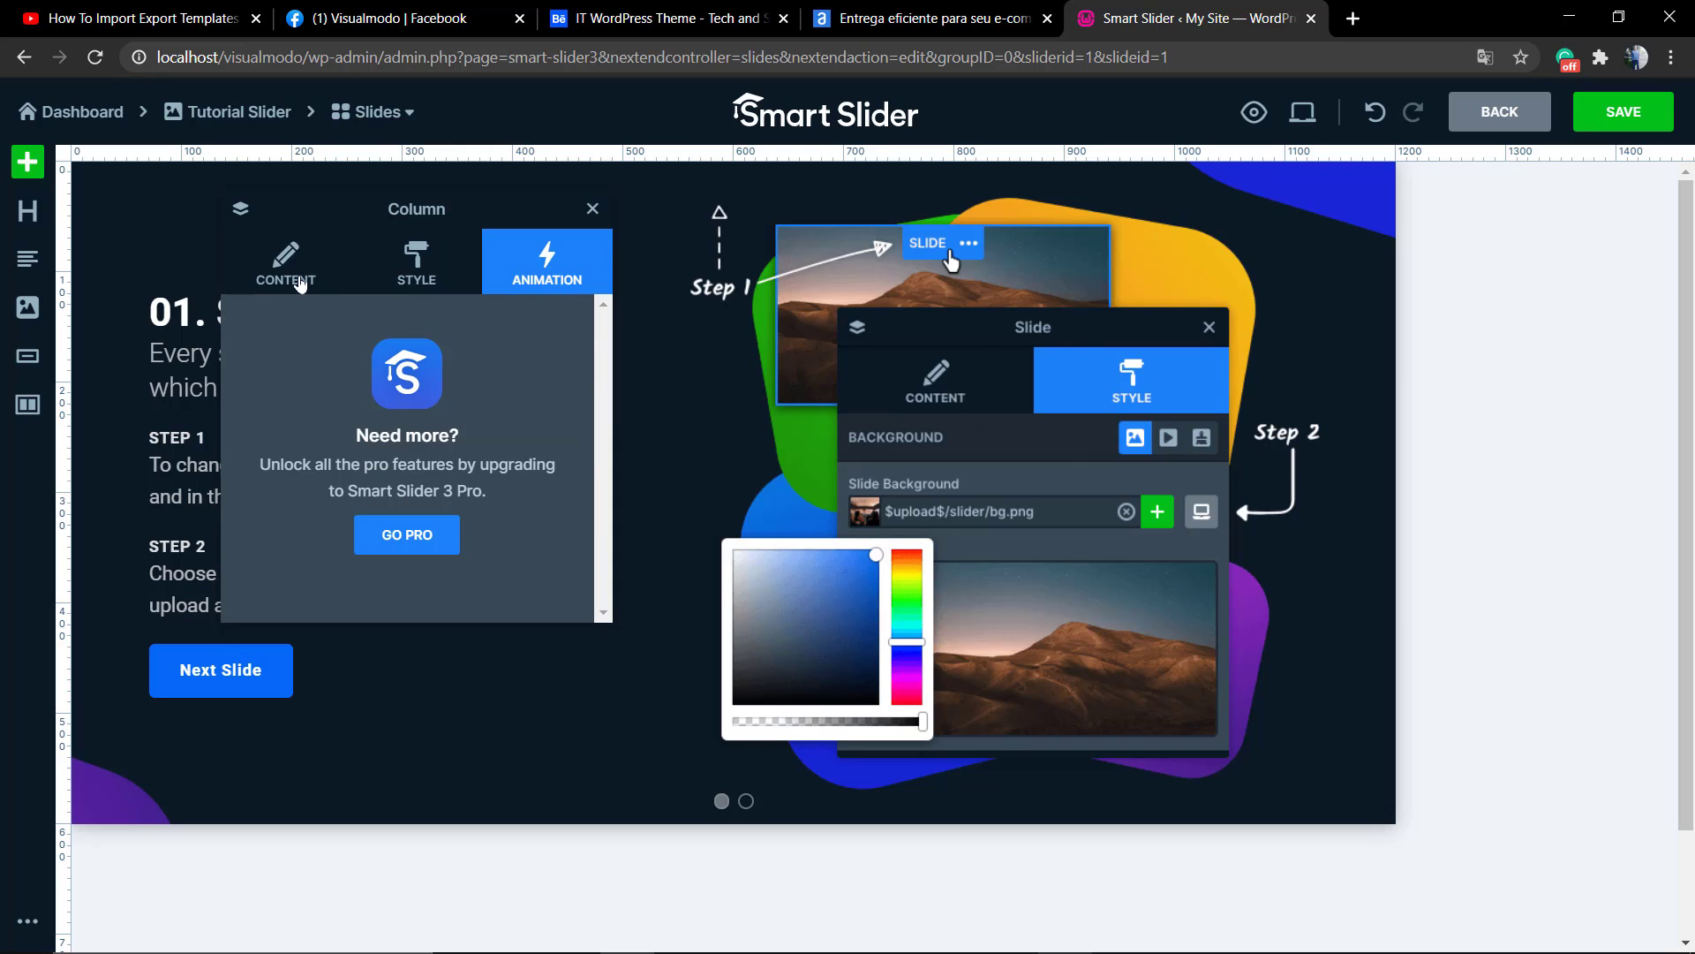
left_click(300, 283)
left_click(416, 270)
left_click(514, 265)
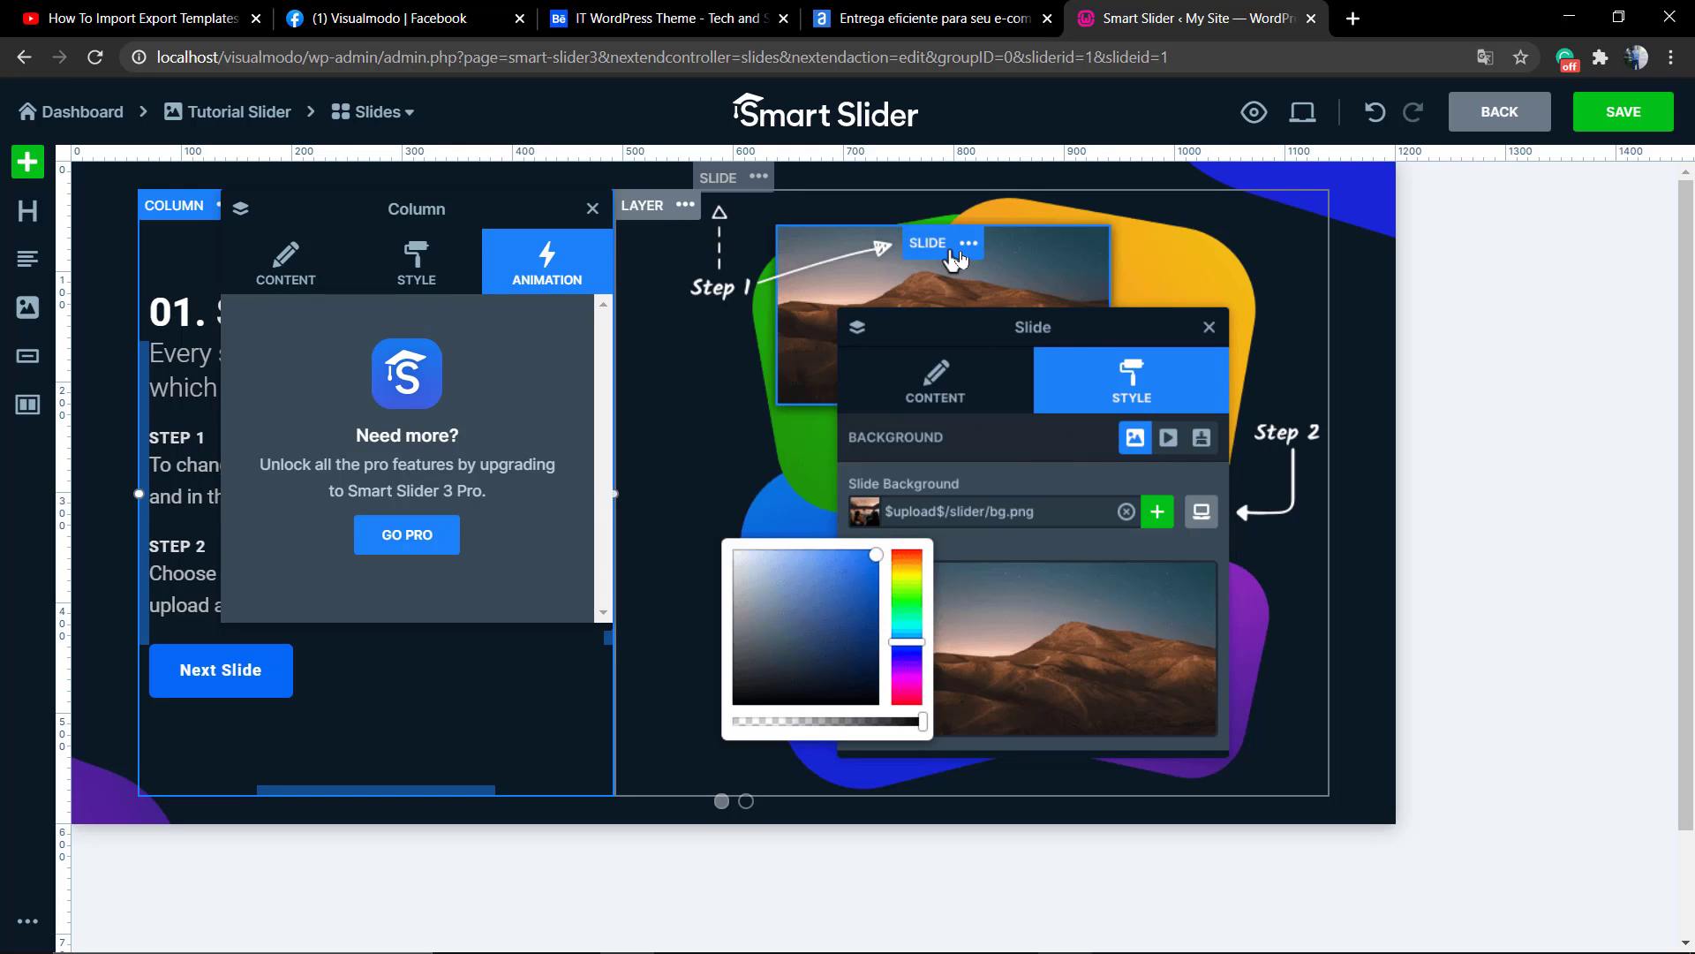
Delete the image layer on the right side of the slide.
left_click(956, 259)
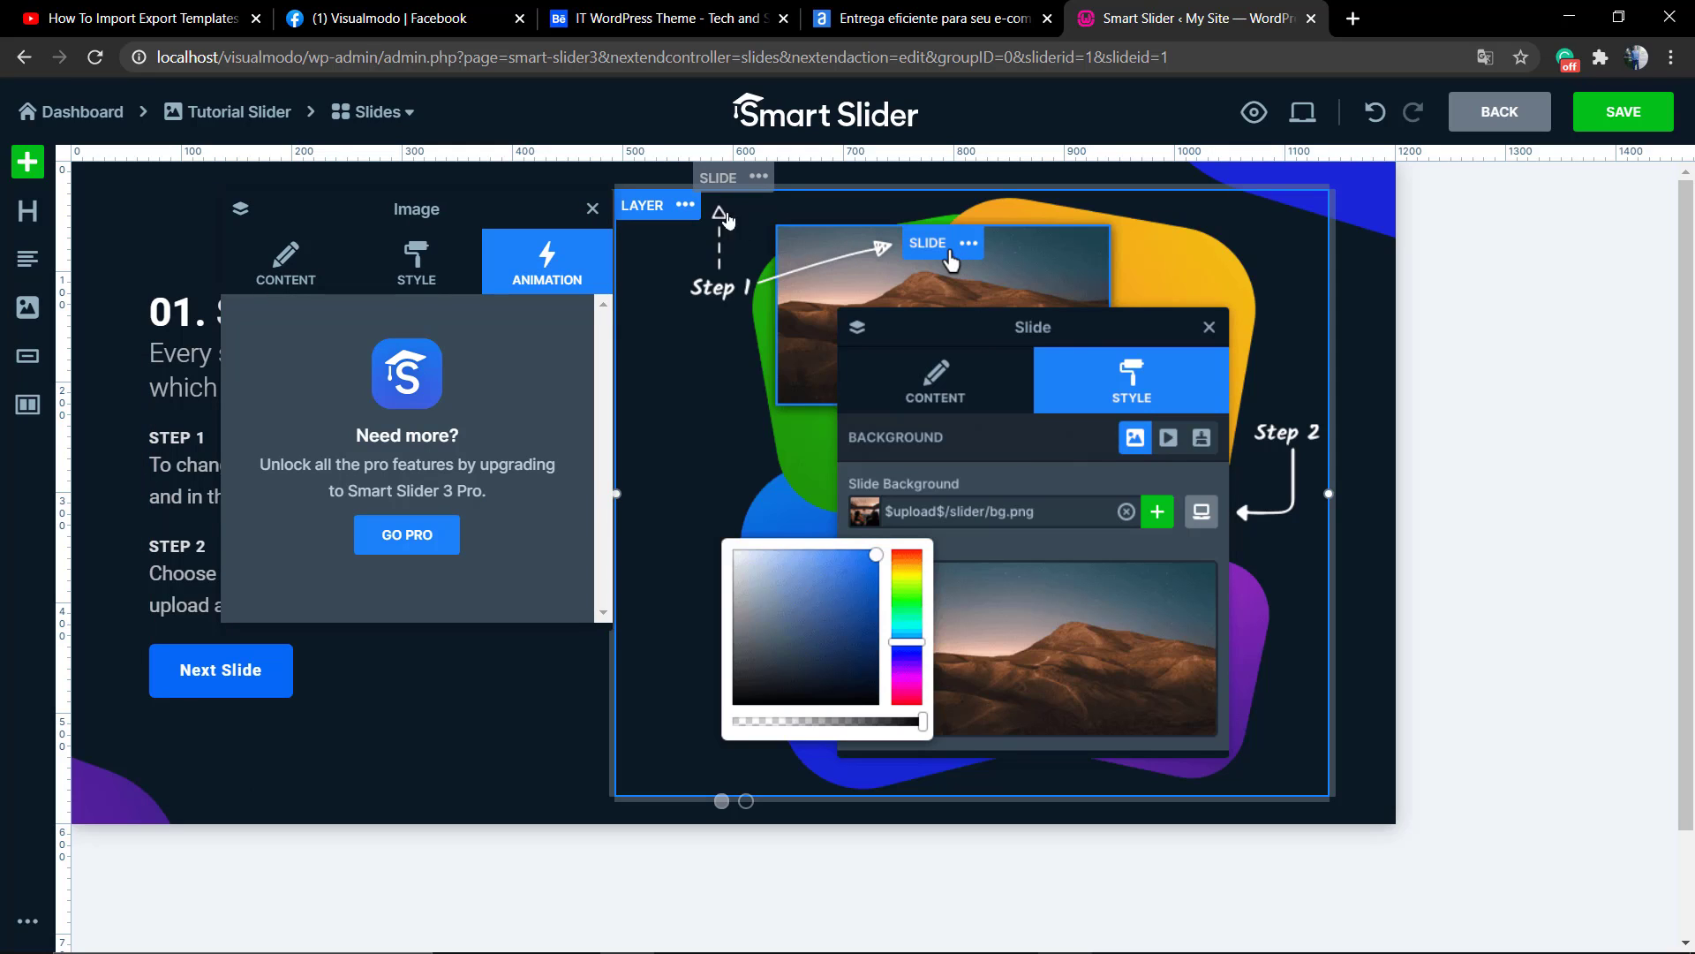
left_click(685, 205)
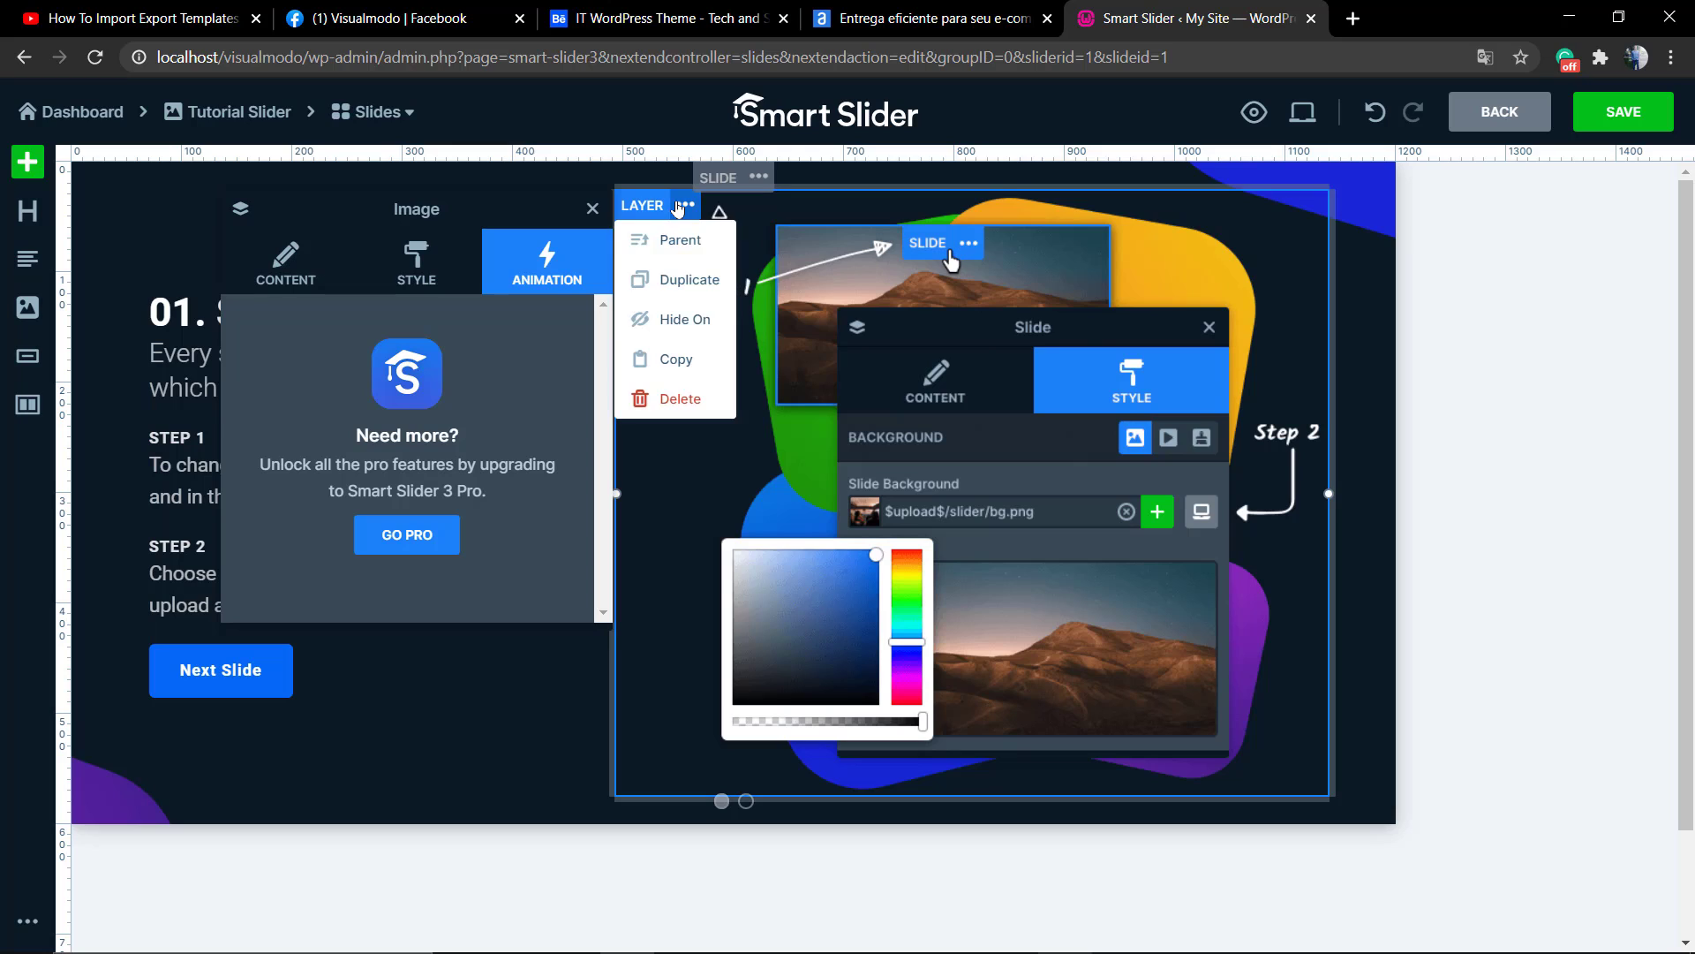
left_click(681, 400)
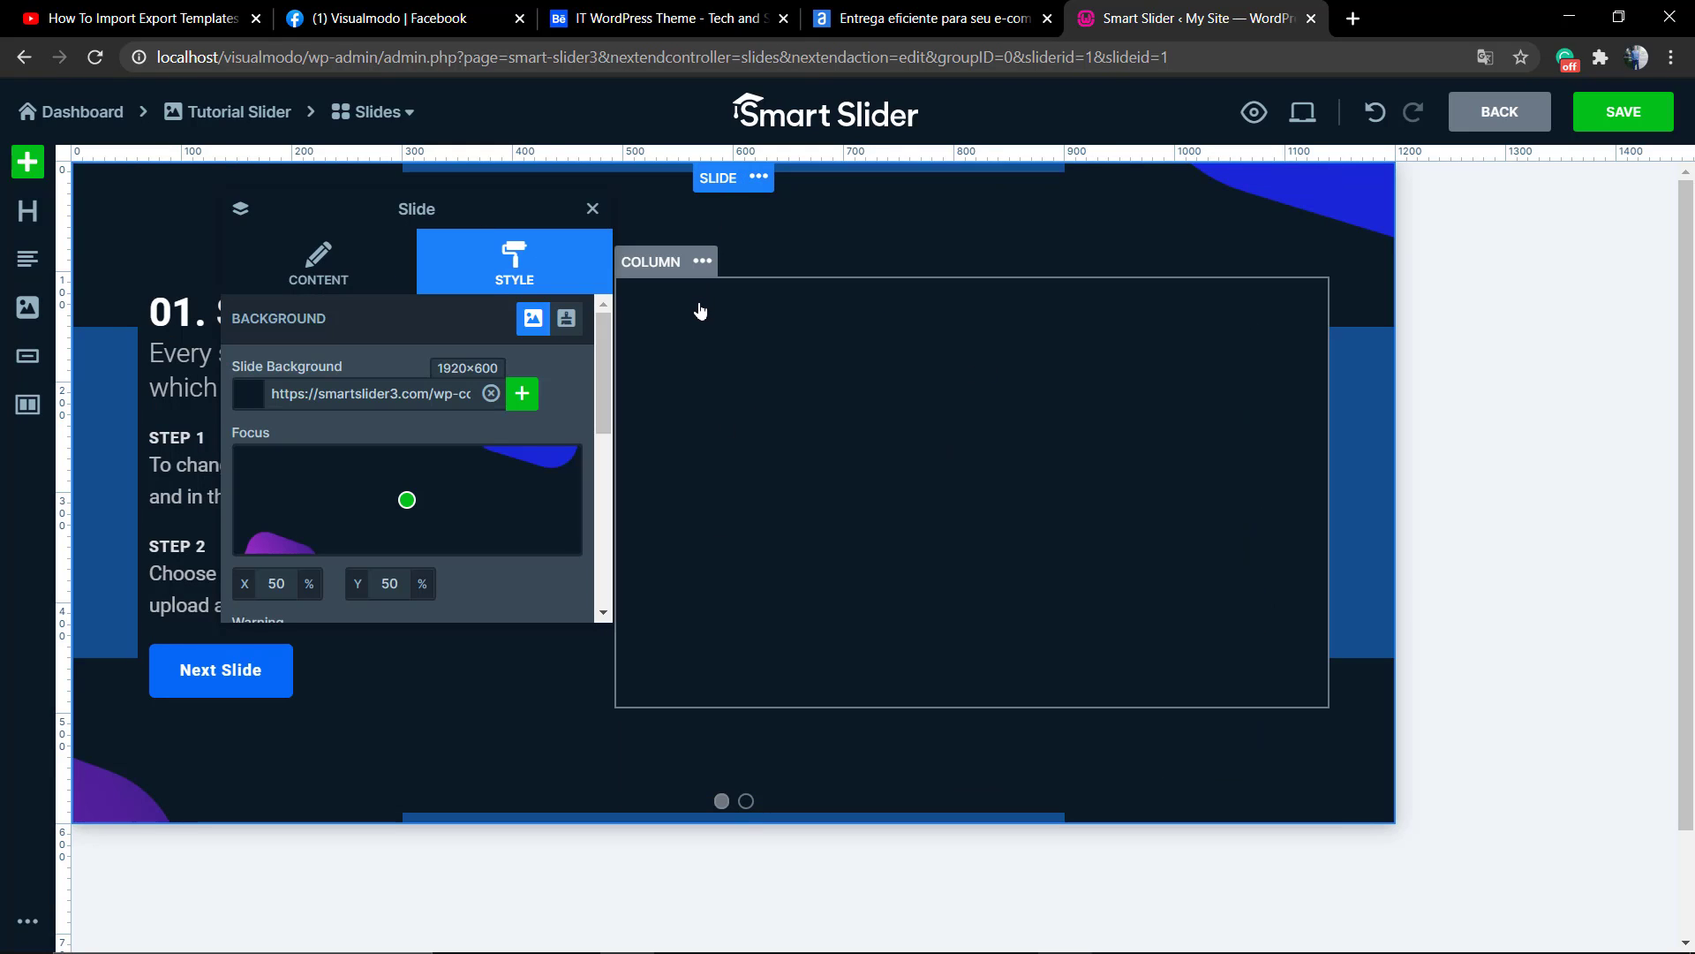
Add a Heading layer and drag it to the top of the right column.
left_click(28, 210)
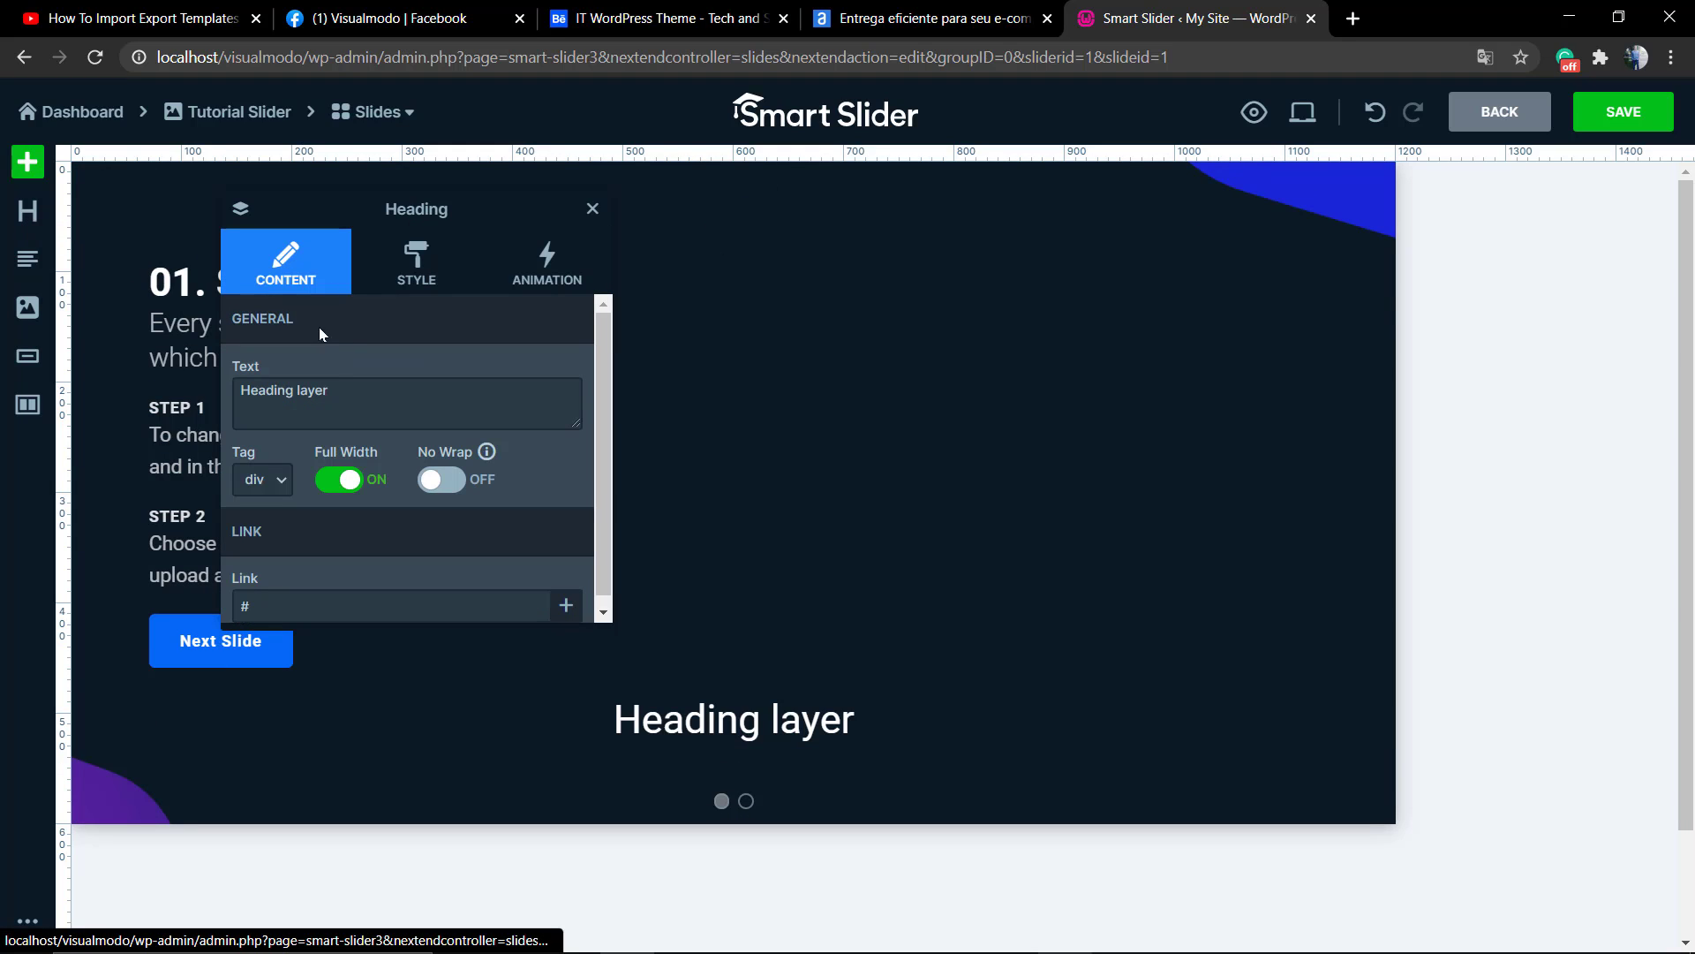
left_click(376, 398)
scroll(434, 553, "down", 1)
scroll(424, 369, "up", 1)
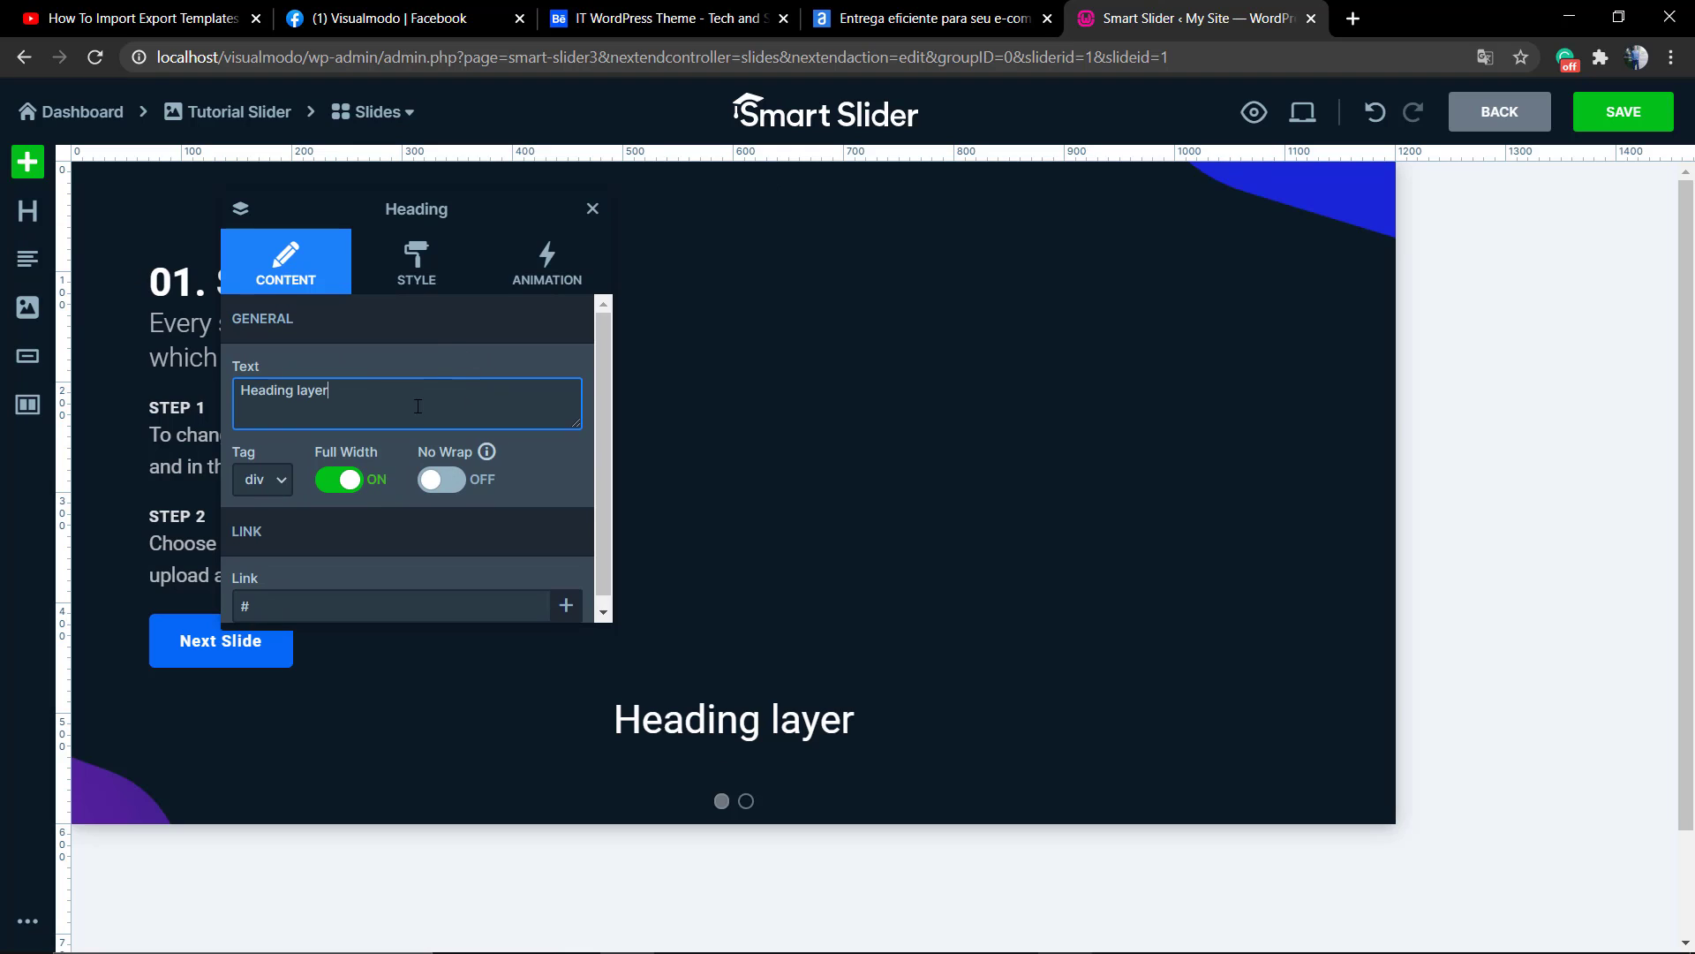
left_click(761, 722)
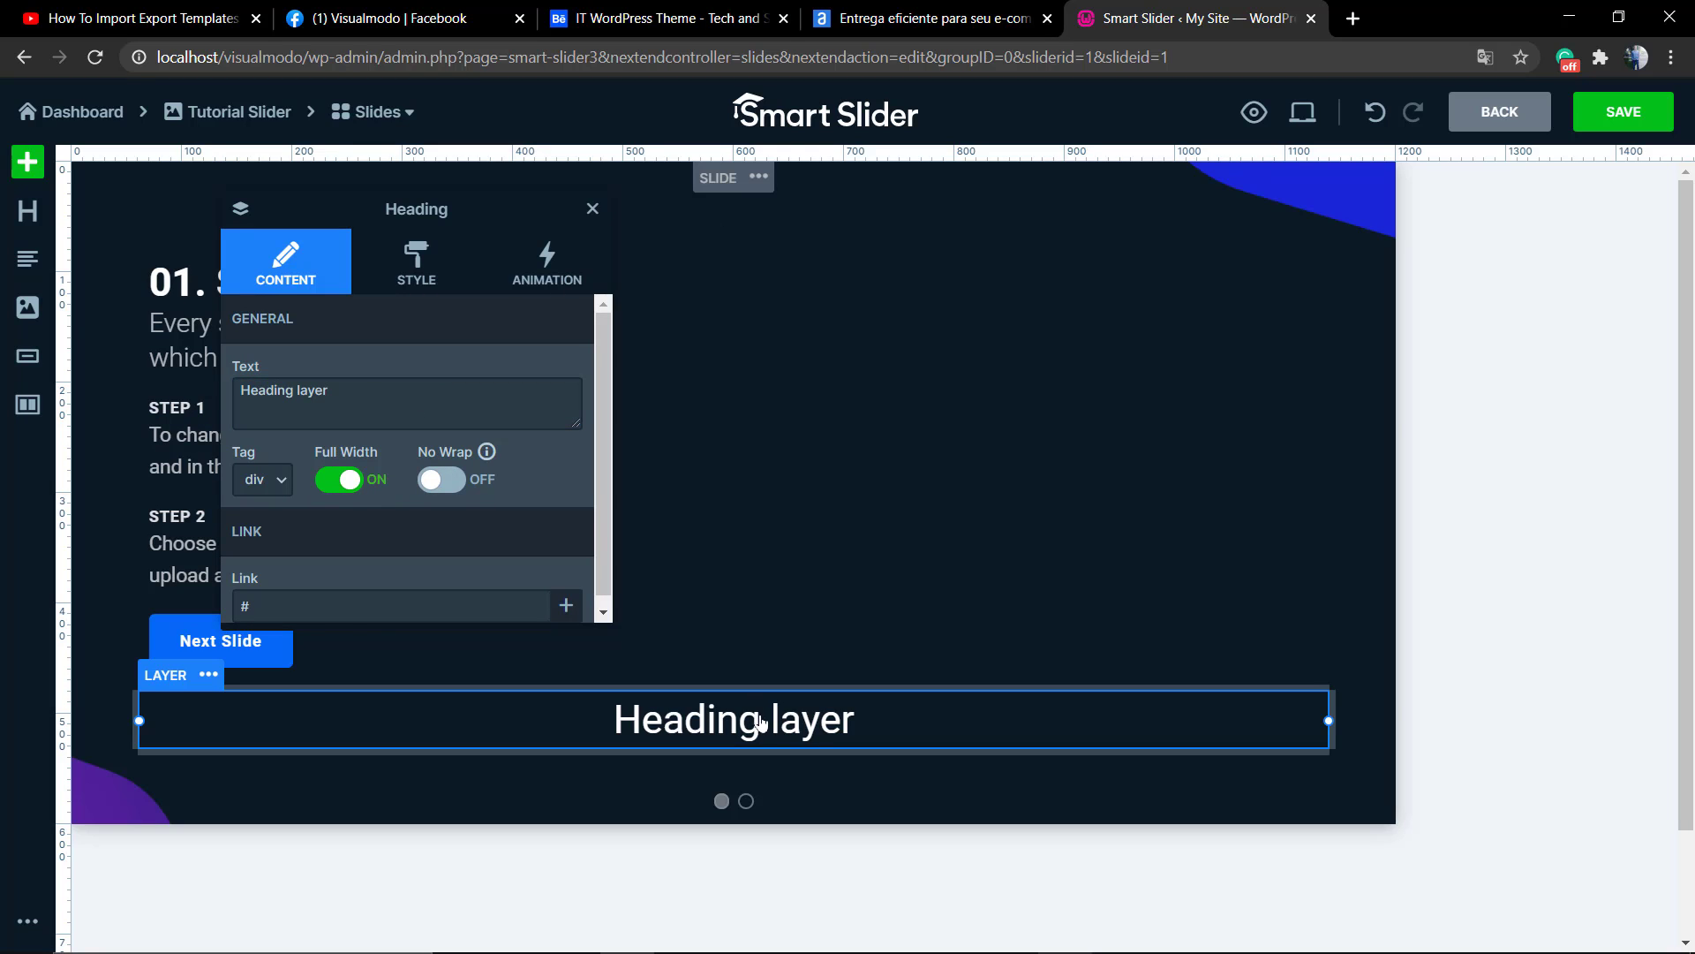
left_click_drag(751, 724, 776, 317)
left_click_drag(761, 492, 547, 258)
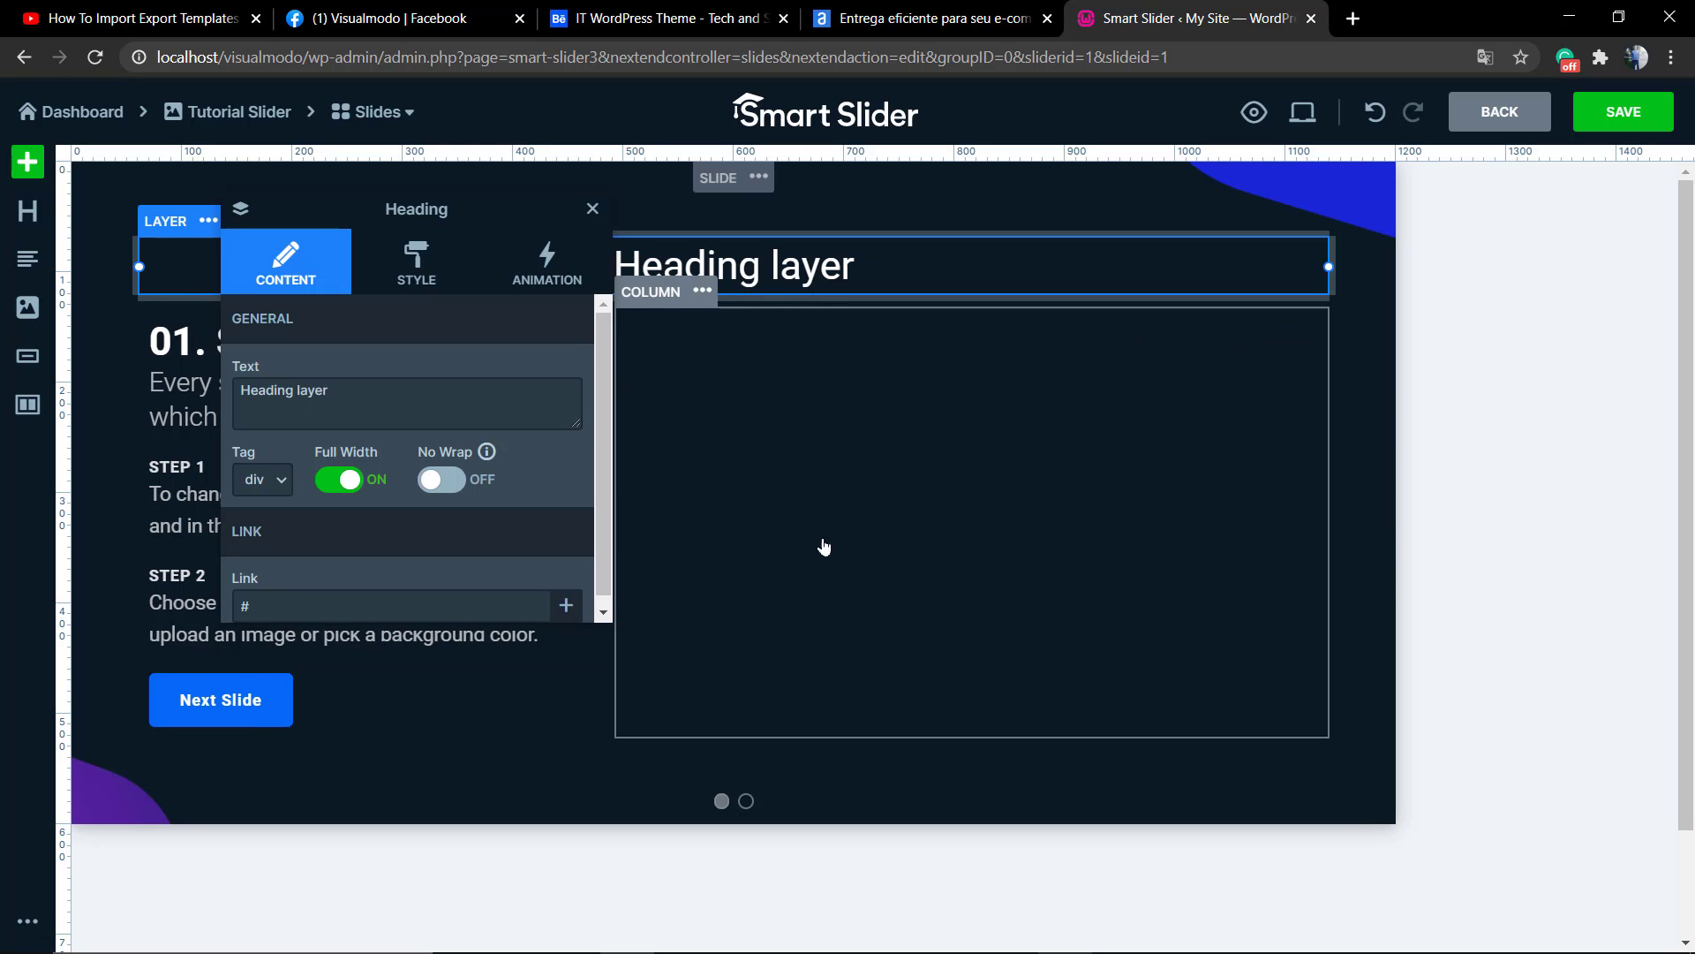
left_click(762, 372)
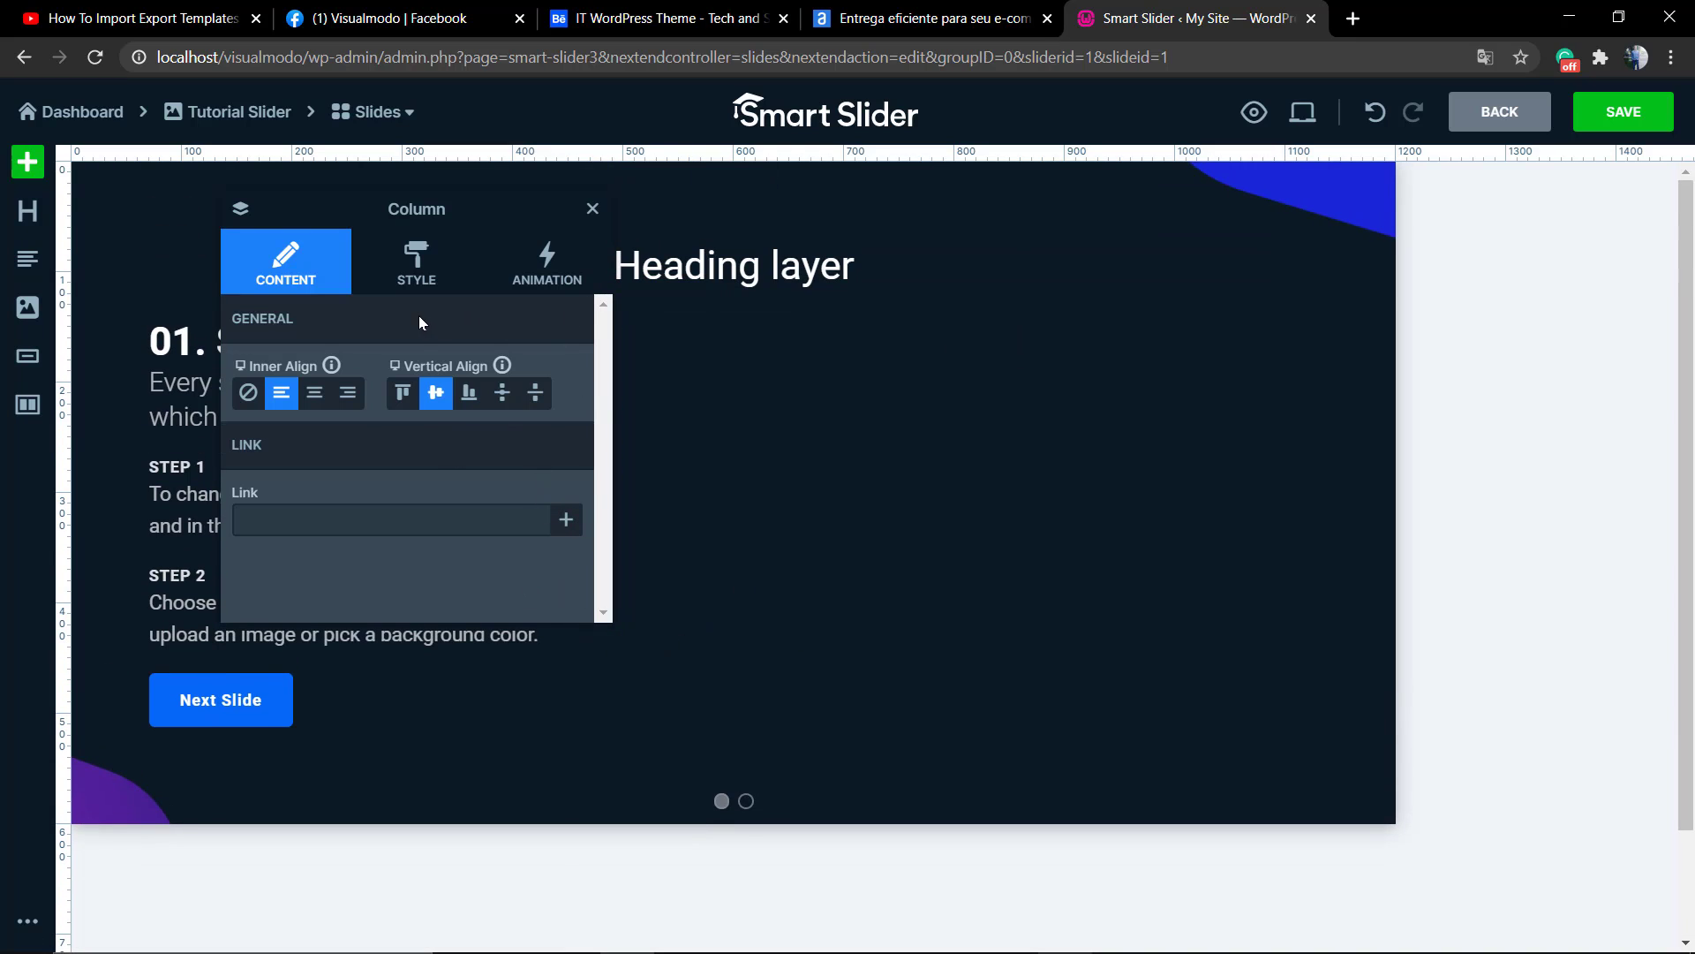
Review the column's Style, Animation and Content settings, then save the slide.
left_click(416, 262)
left_click(540, 277)
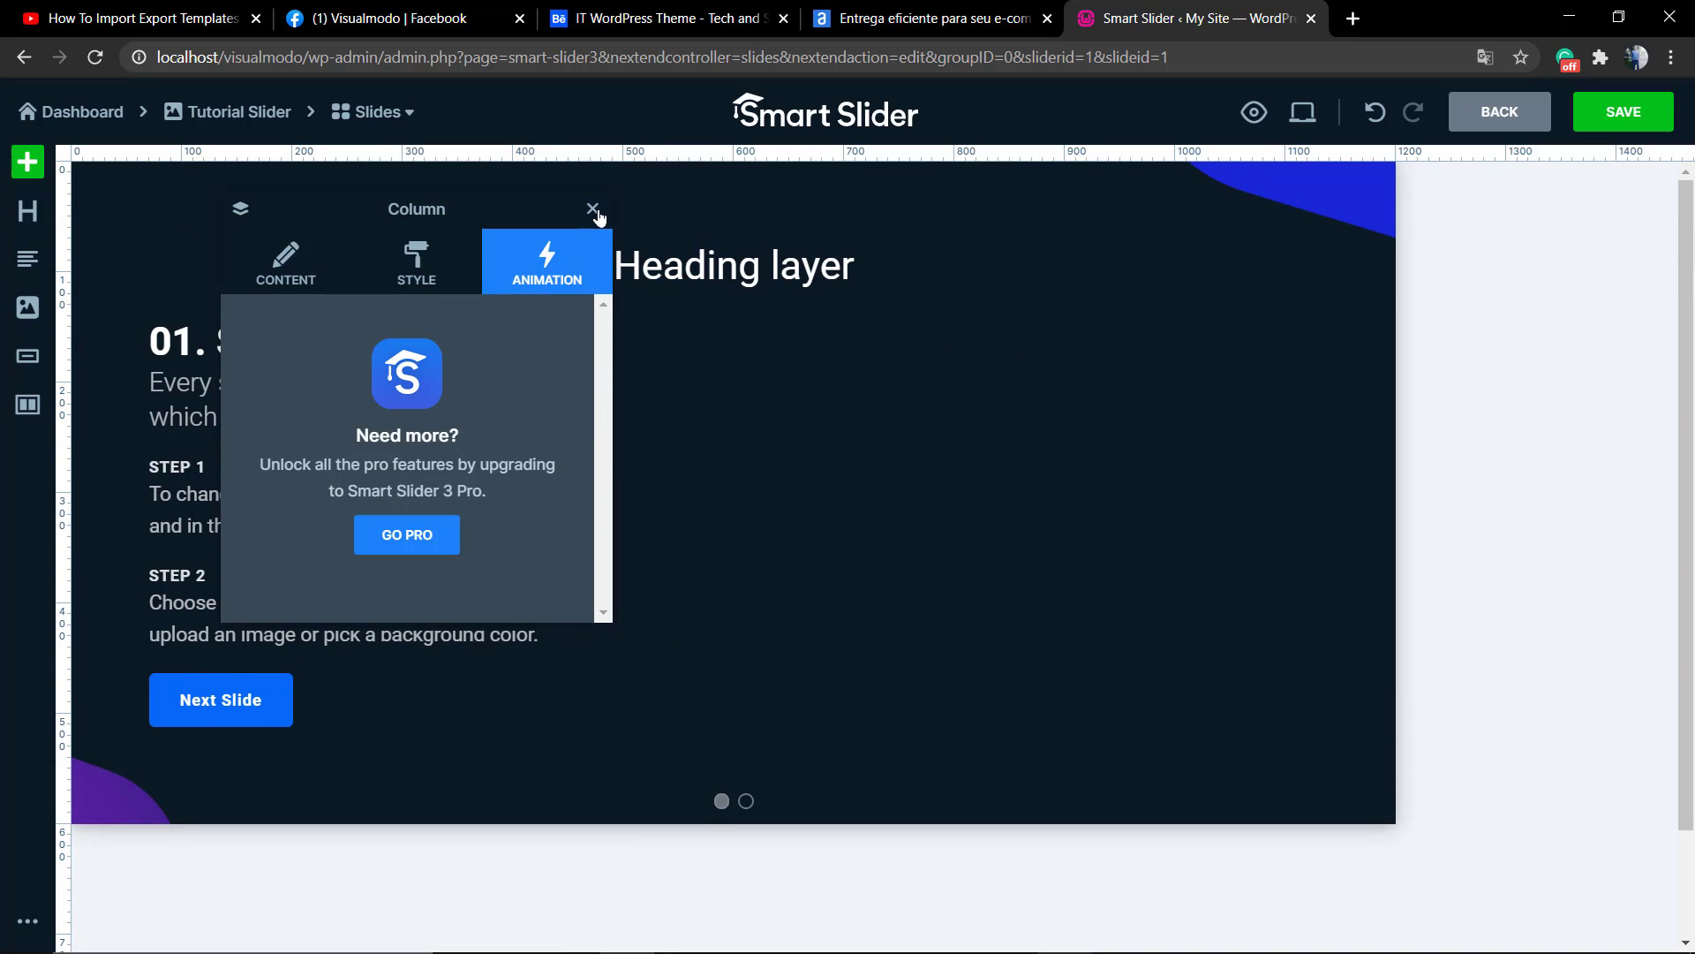
left_click(593, 210)
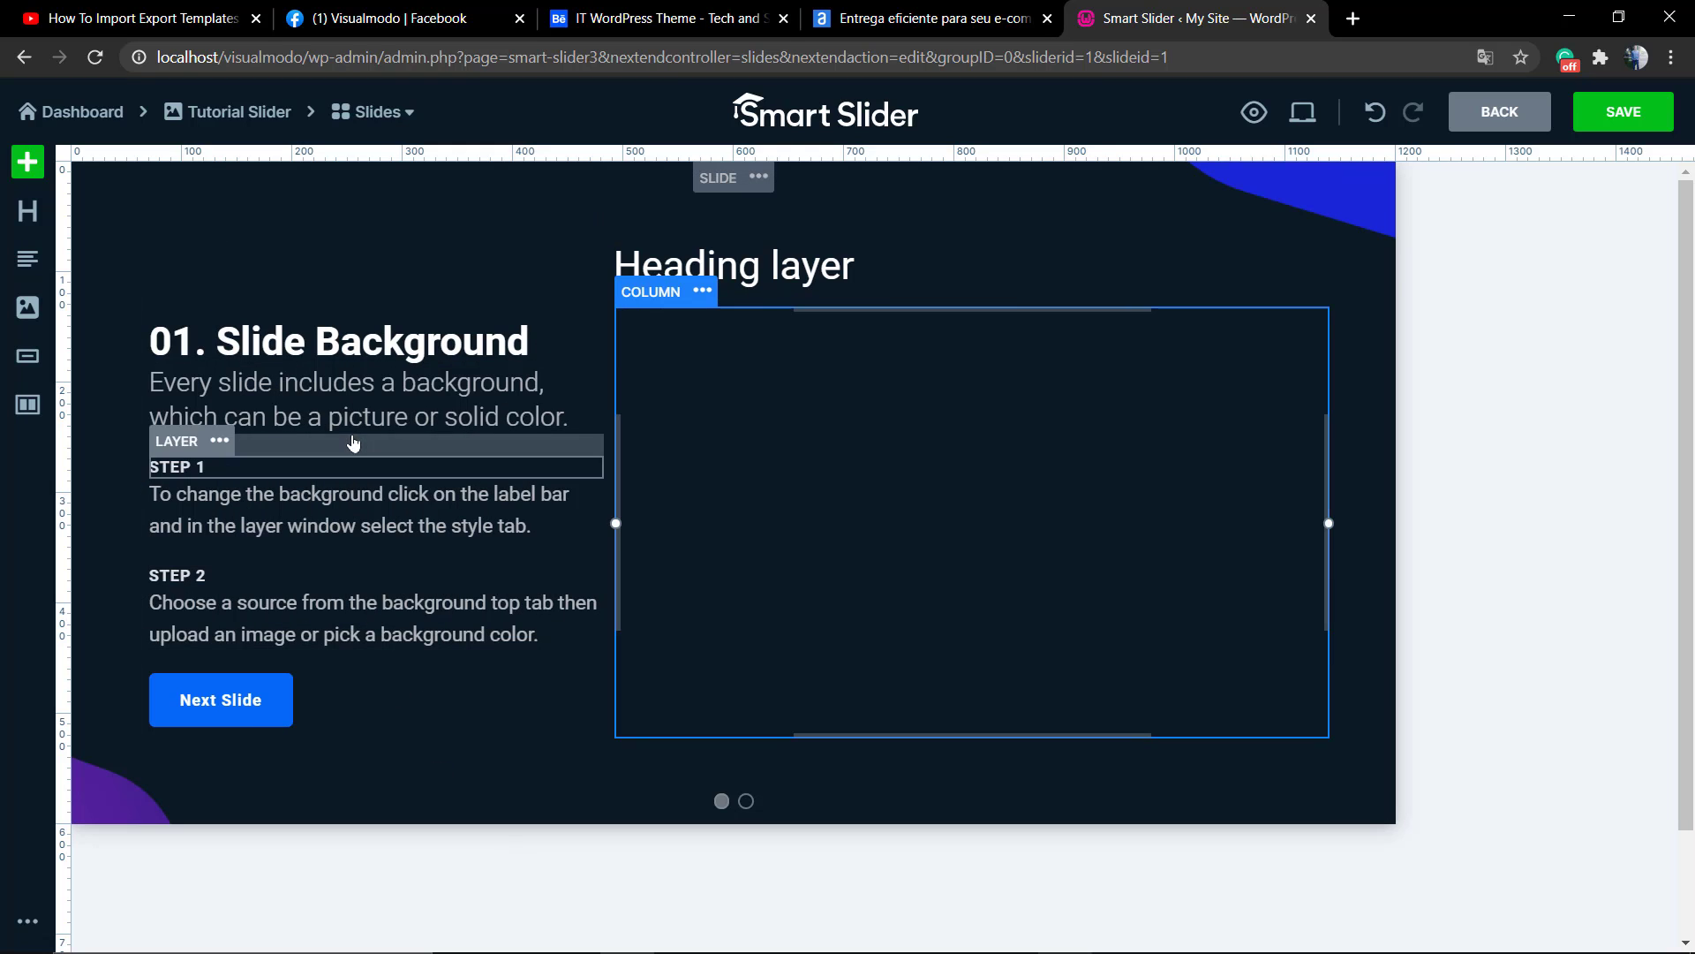
left_click(962, 361)
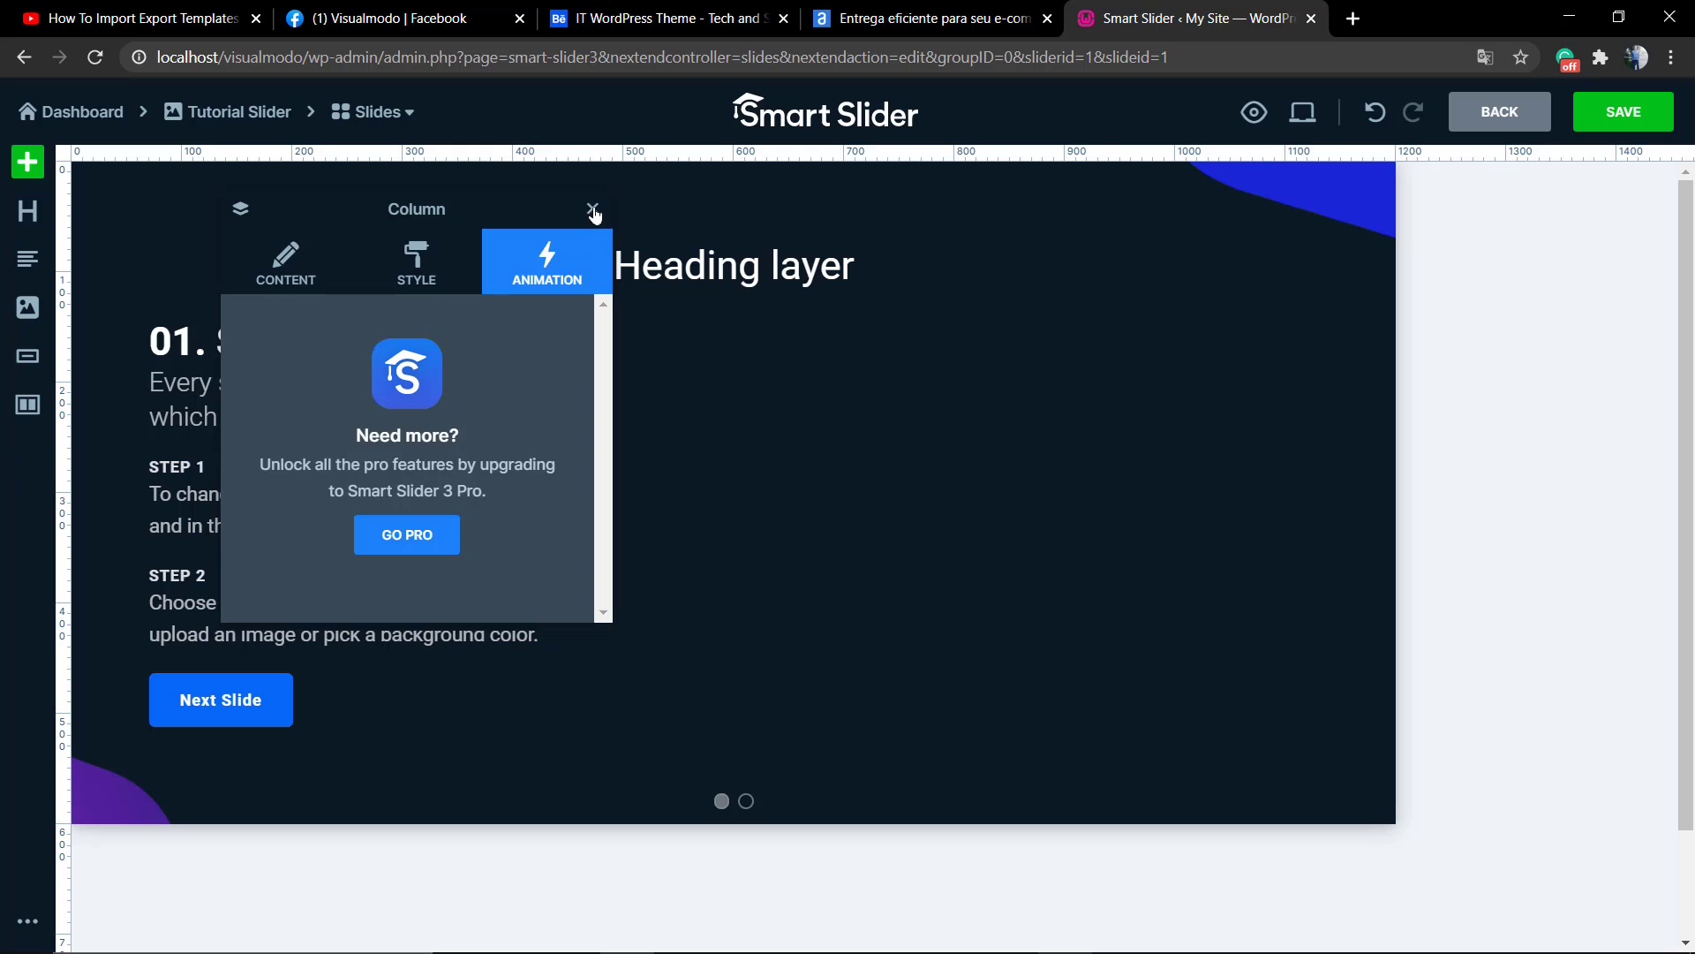
left_click(326, 246)
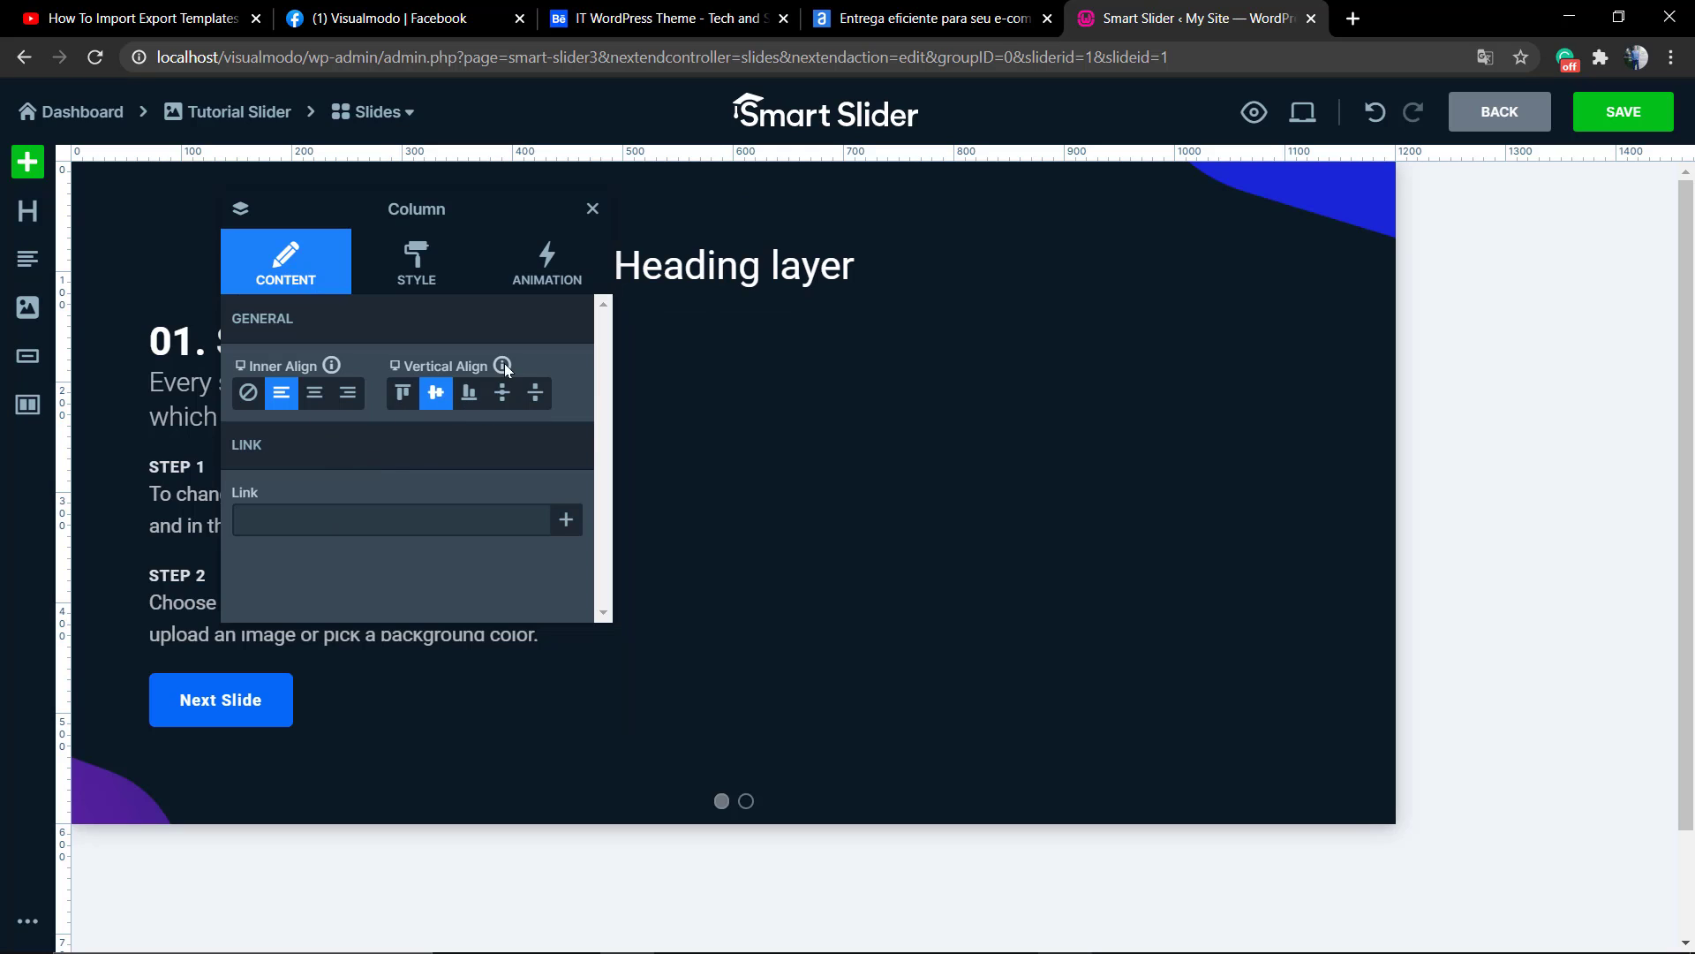
left_click(593, 211)
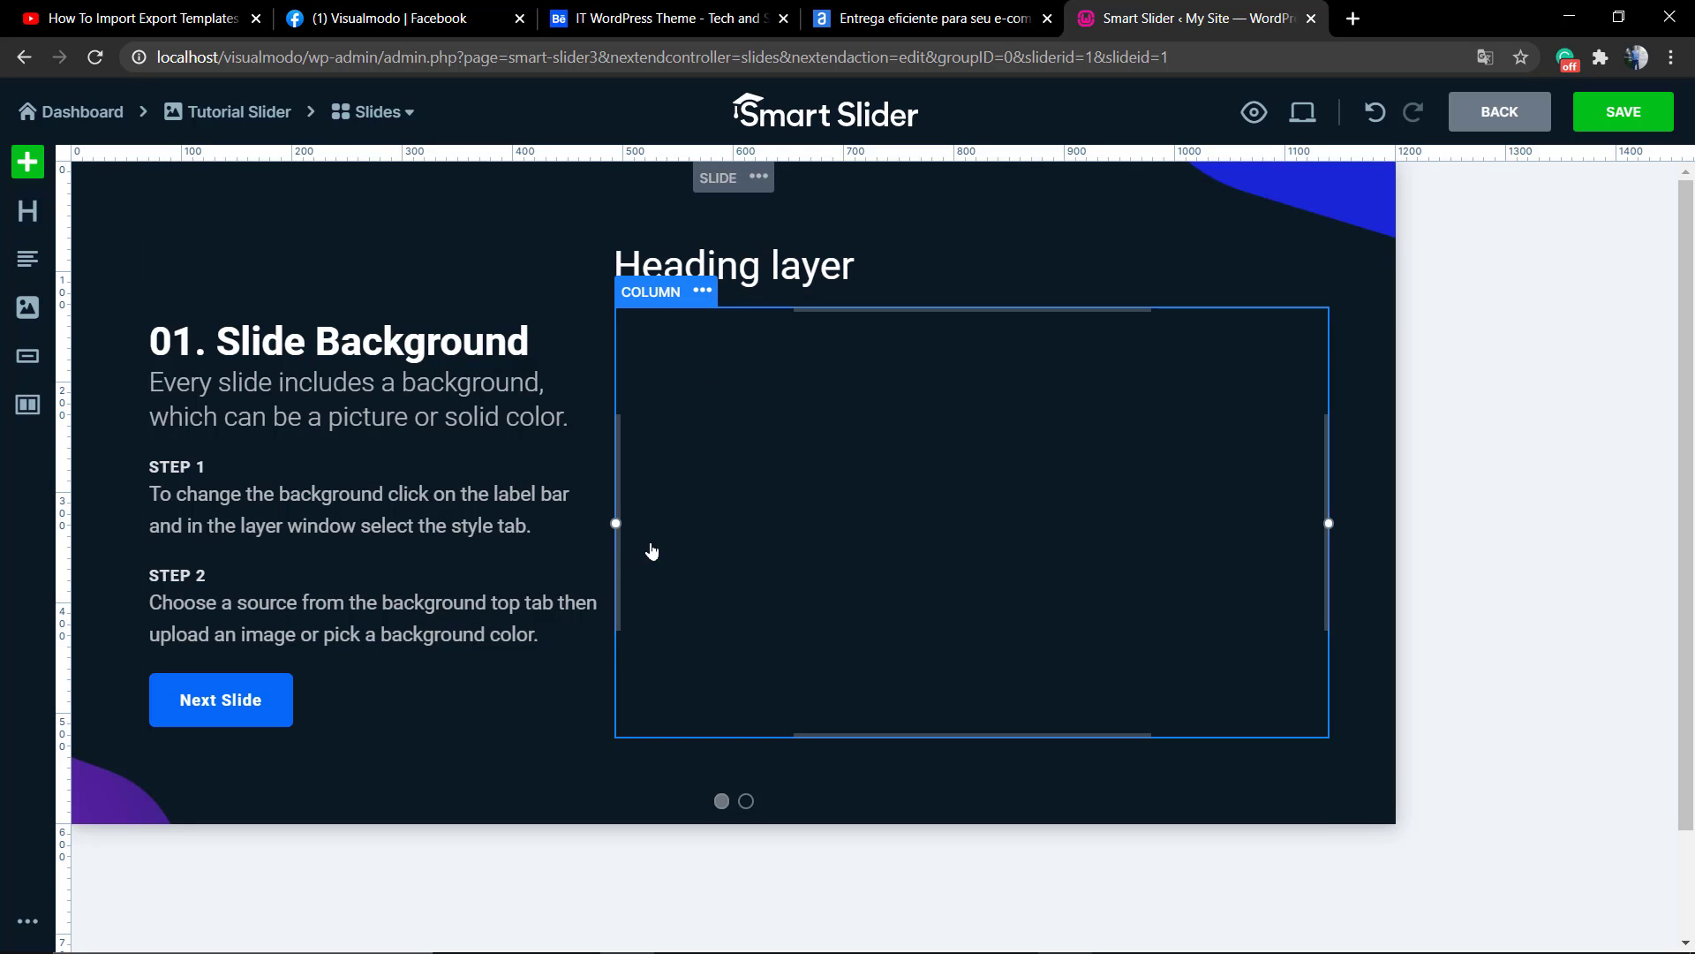
left_click(1623, 111)
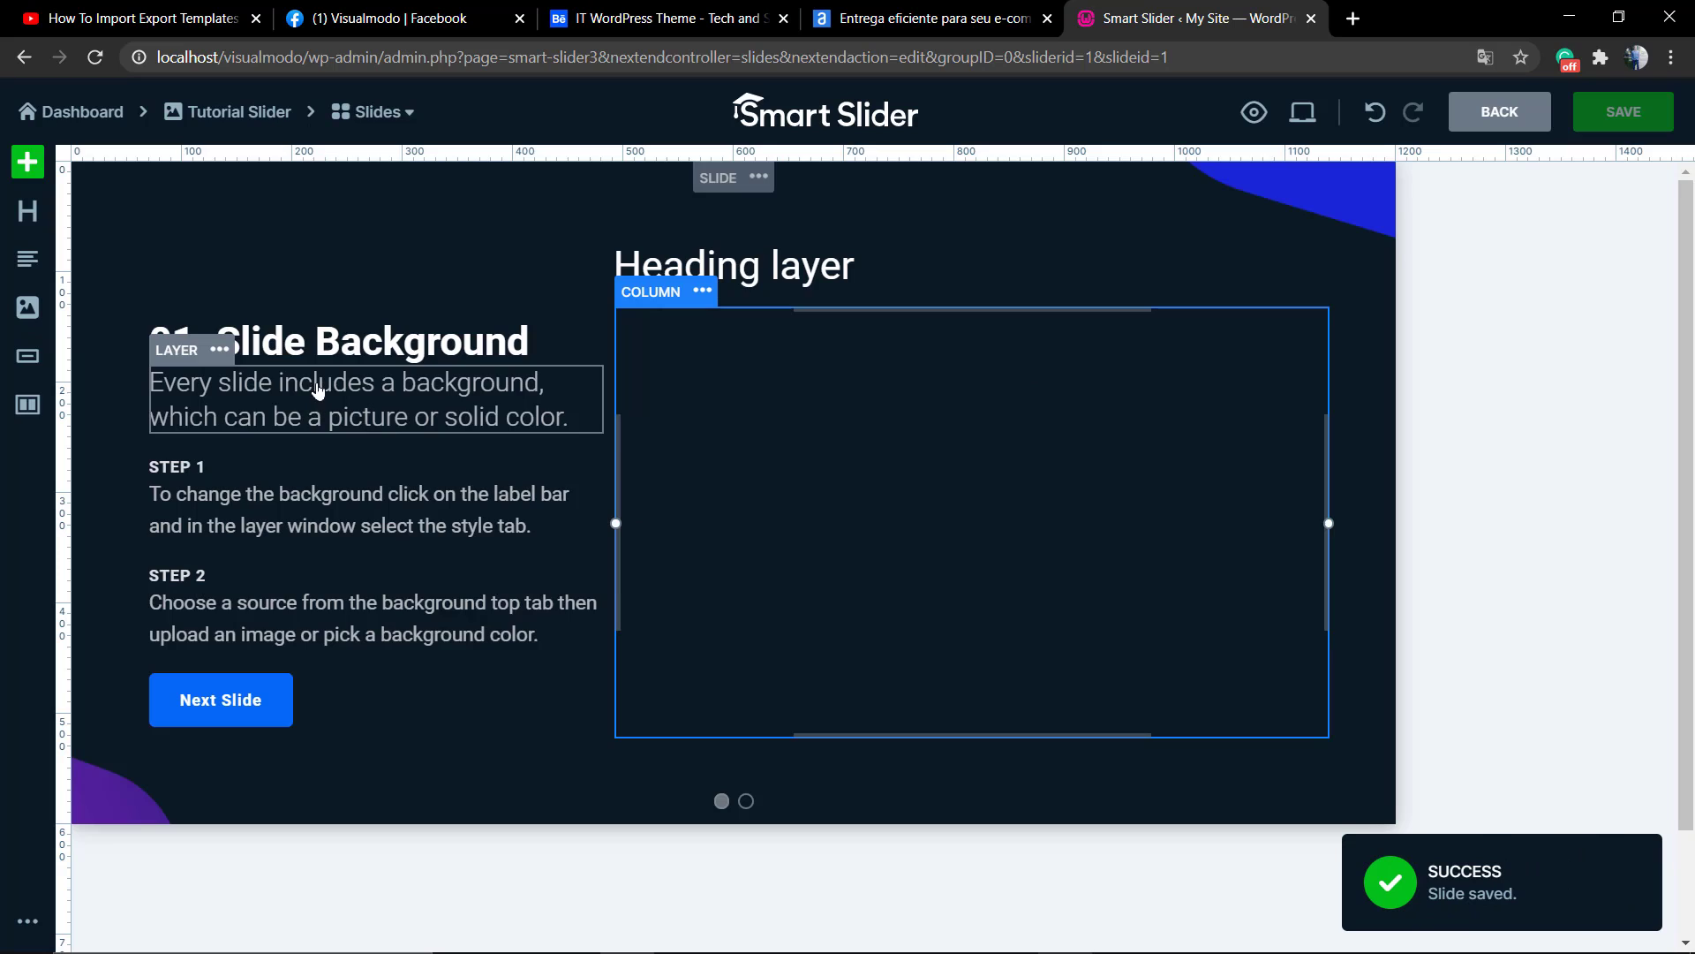
Open the description text layer's settings and switch its tag to H3.
left_click(318, 389)
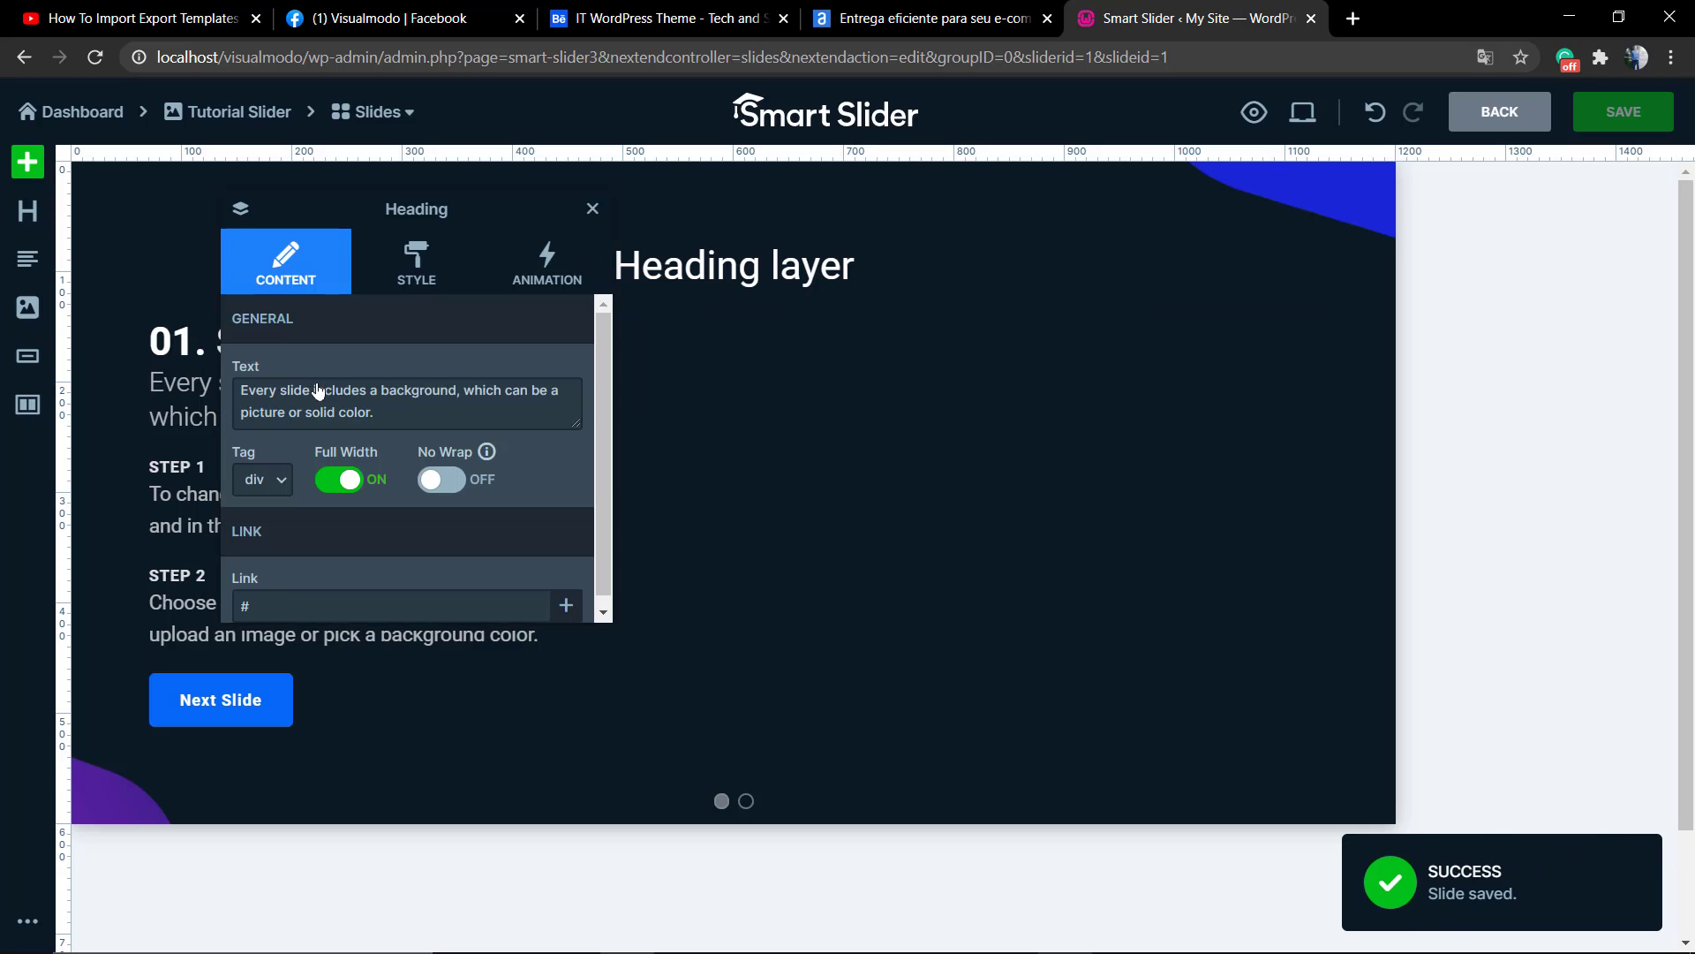
triple_click(336, 414)
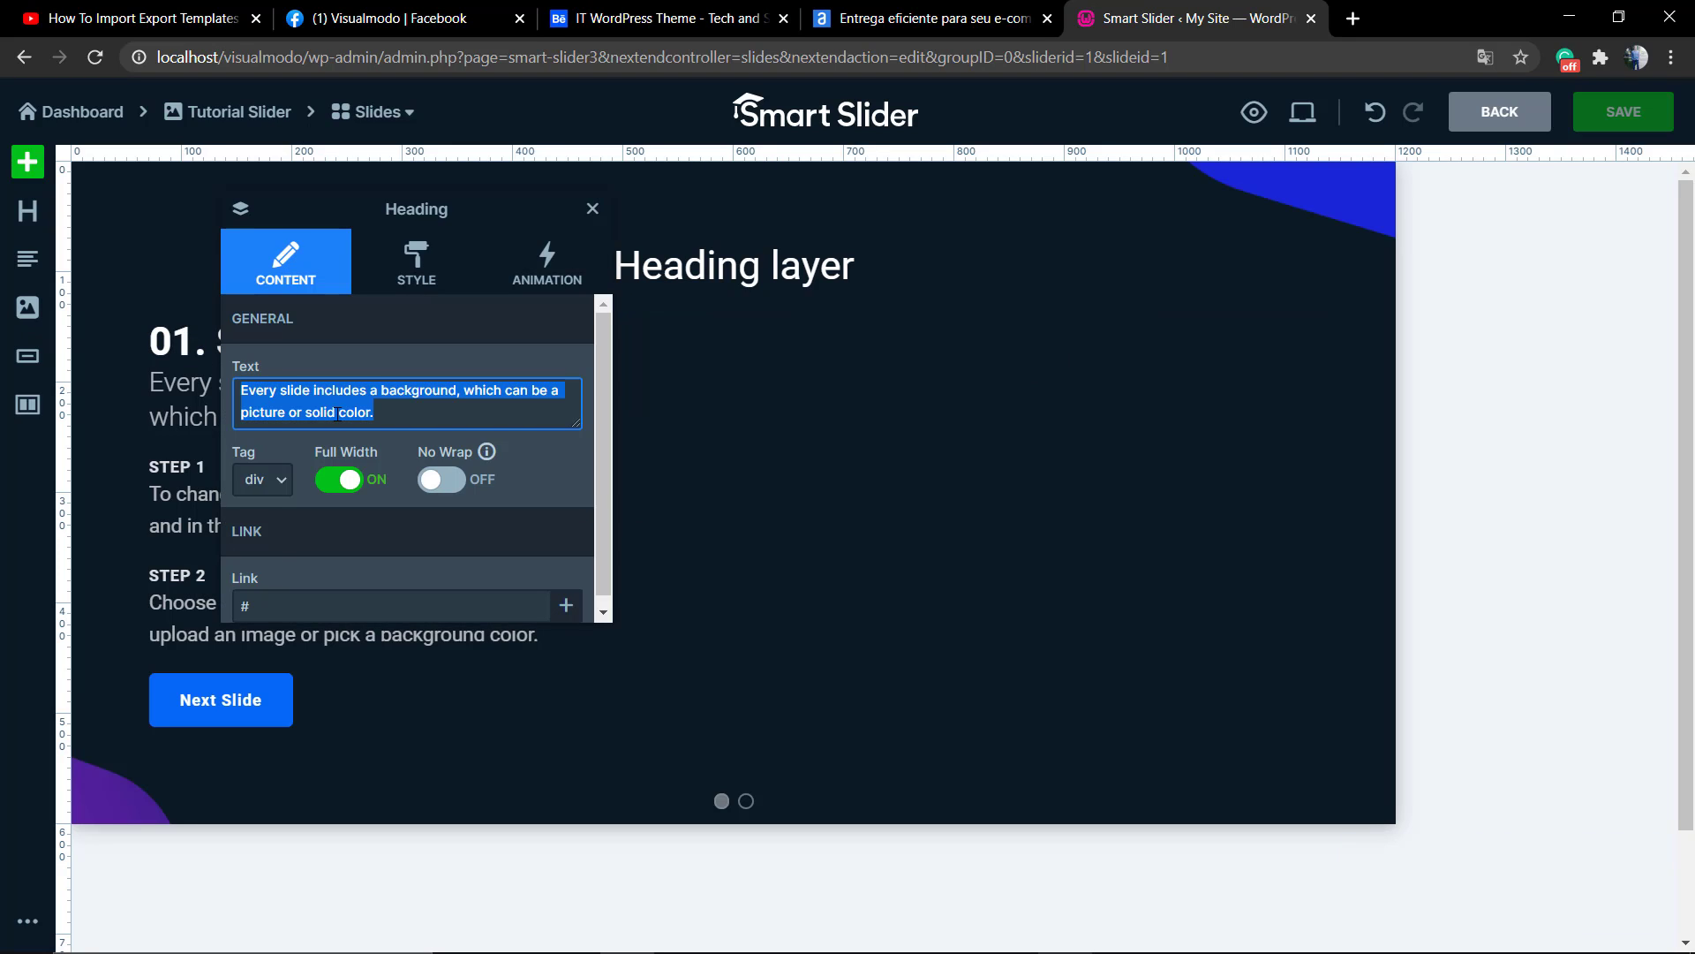
left_click(336, 414)
left_click(279, 489)
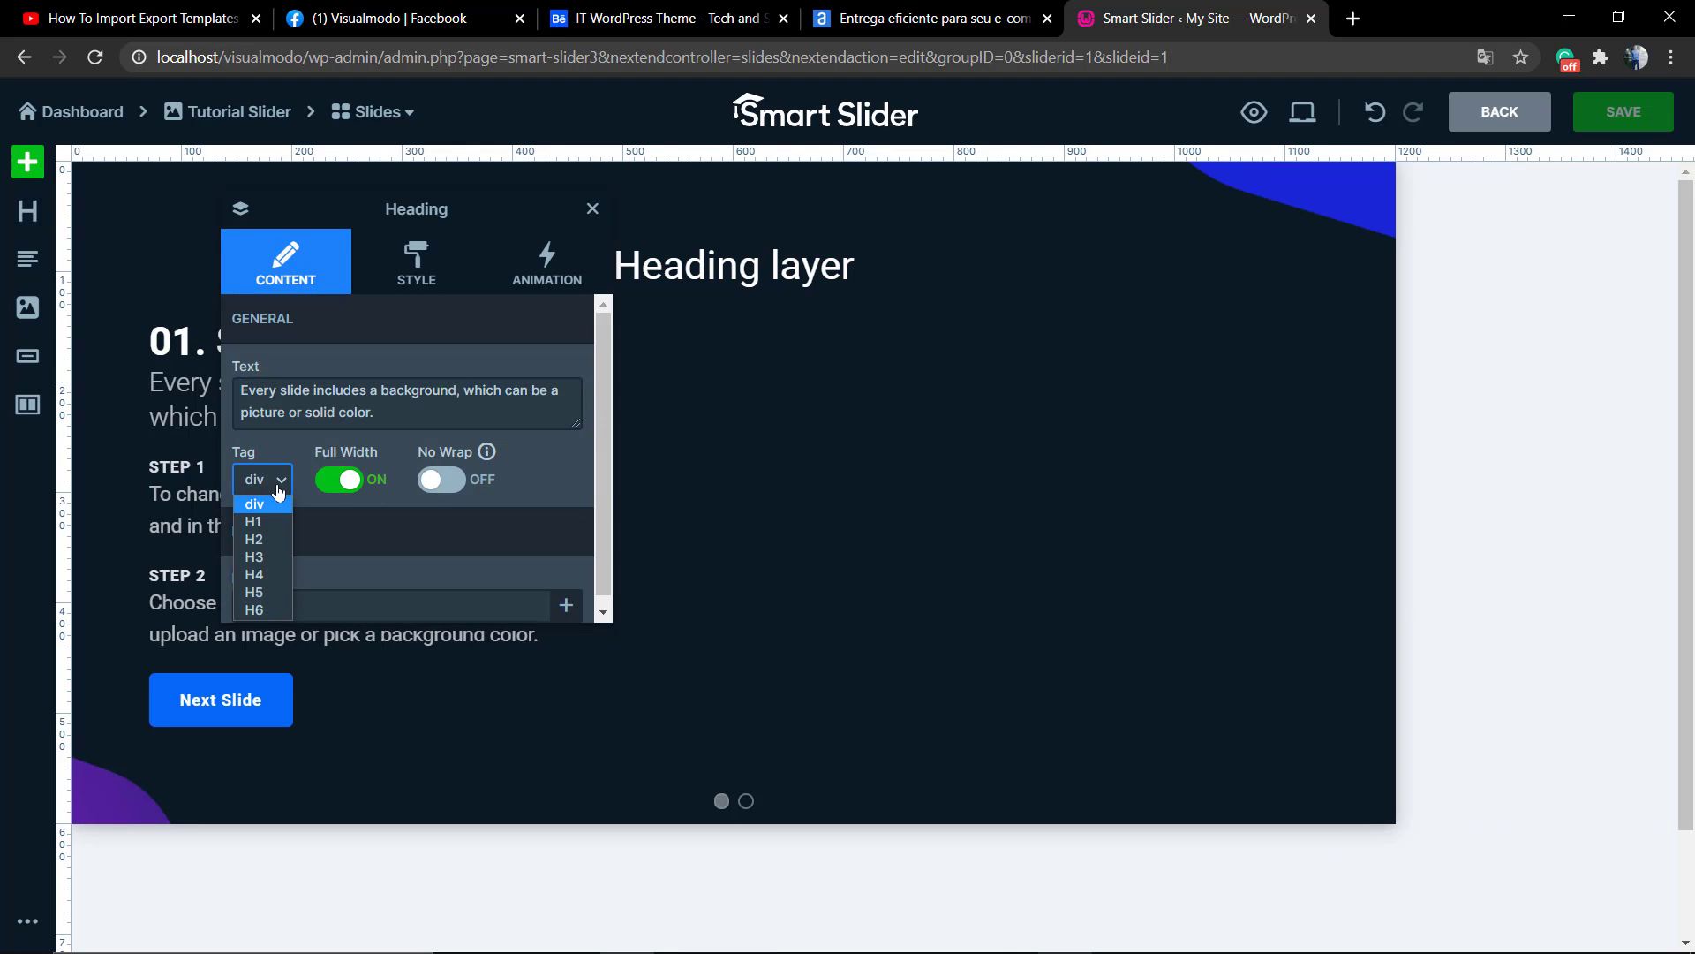
left_click(279, 488)
left_click(279, 489)
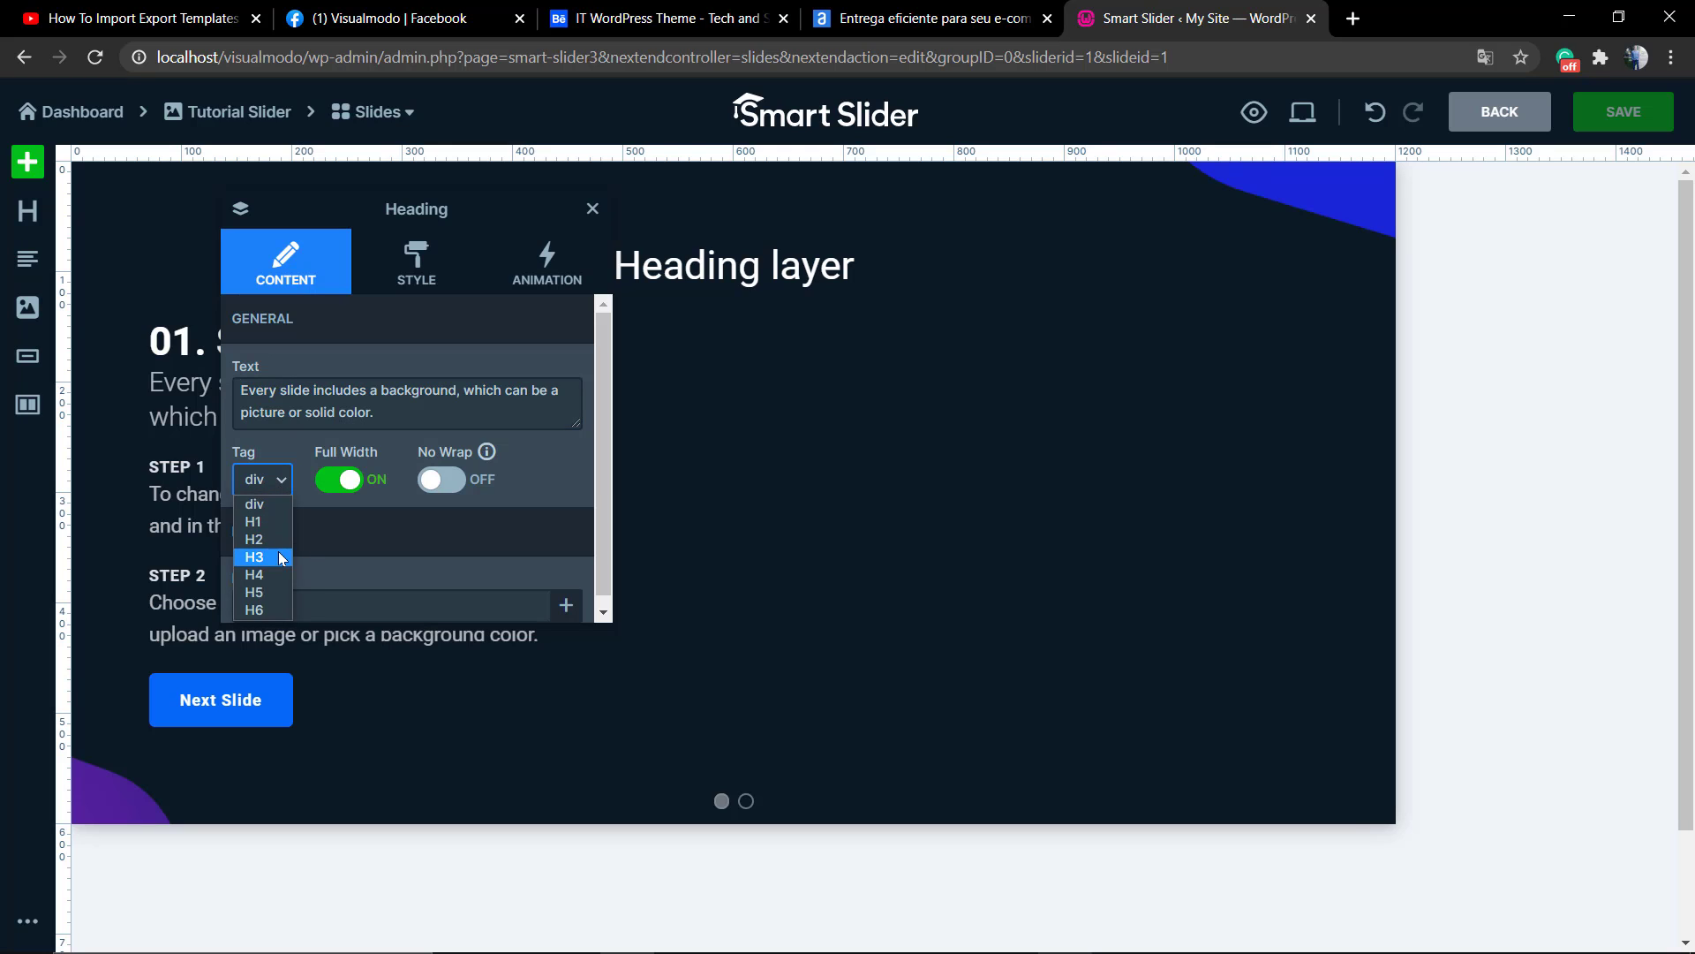
left_click(281, 556)
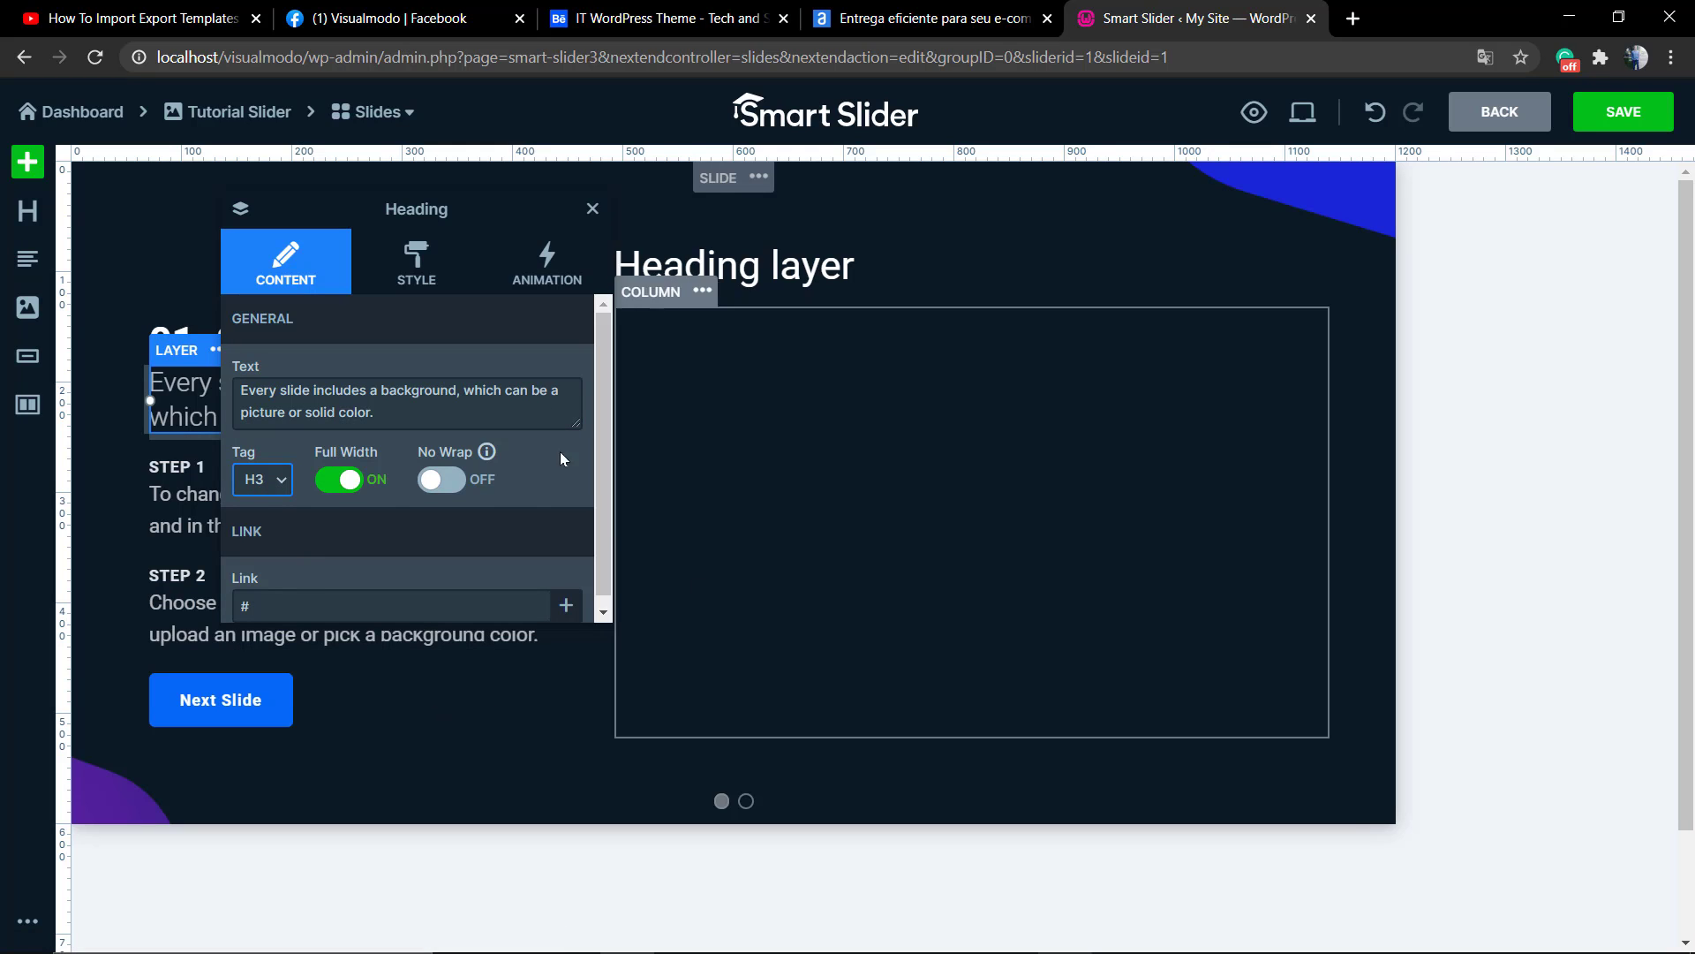
Return the text layer's tag to div and save the slide.
scroll(585, 521, "down", 1)
scroll(579, 560, "up", 1)
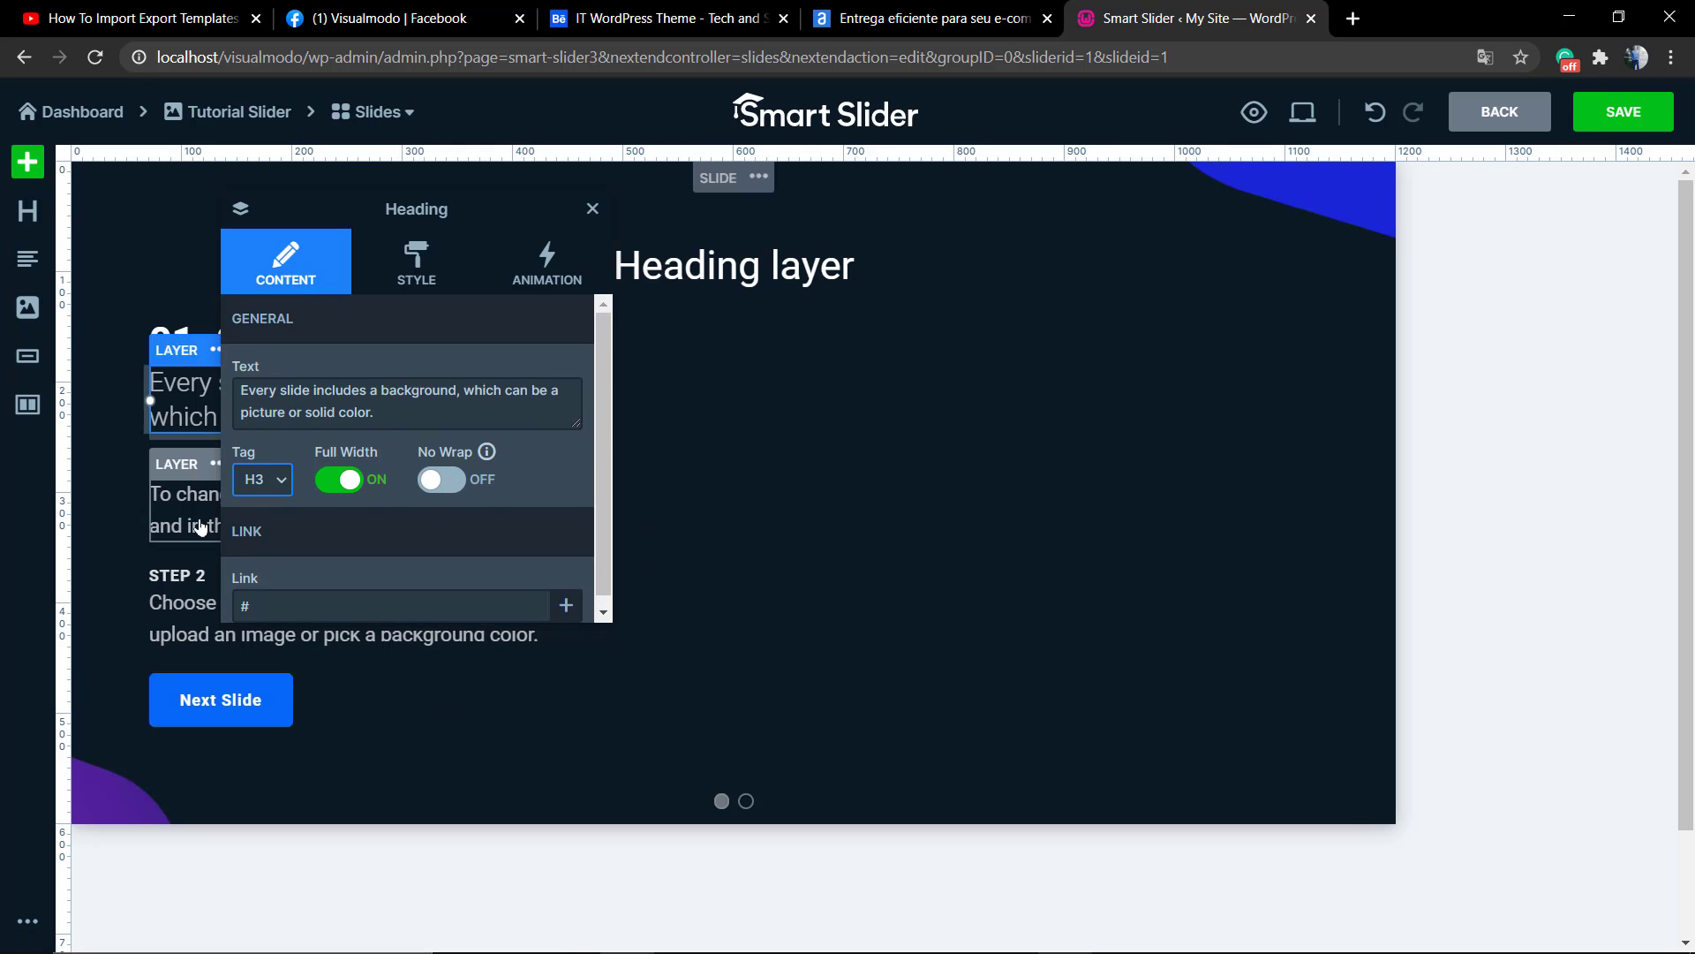
left_click(265, 481)
left_click(292, 510)
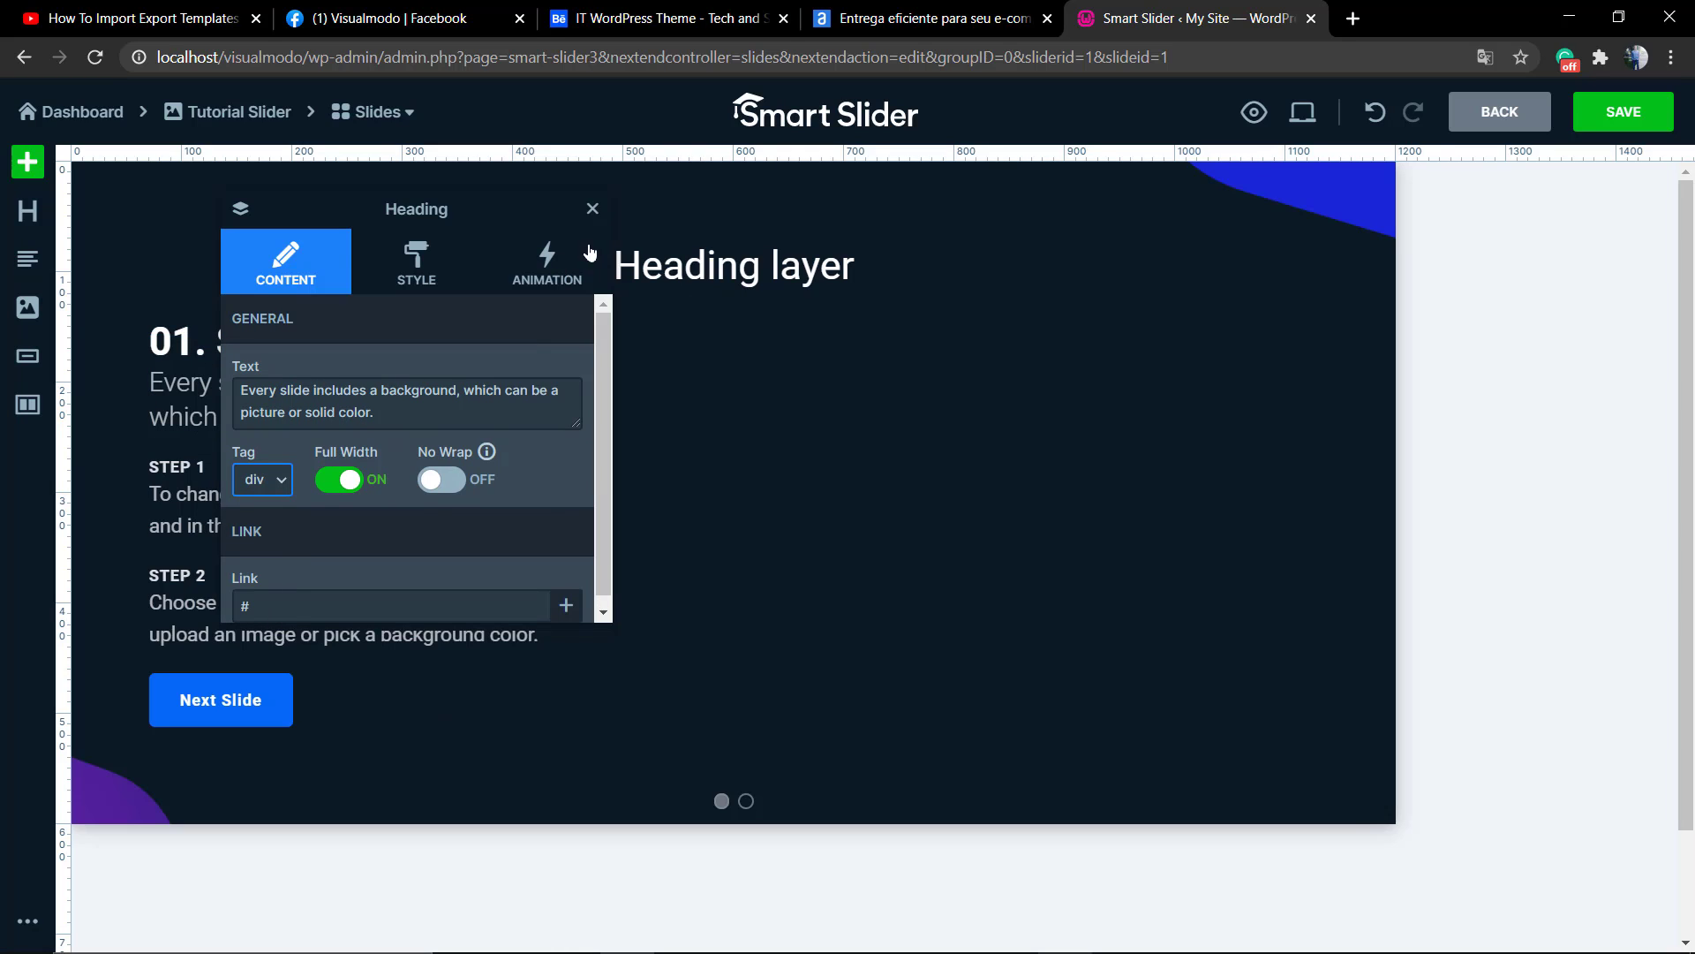
left_click(593, 209)
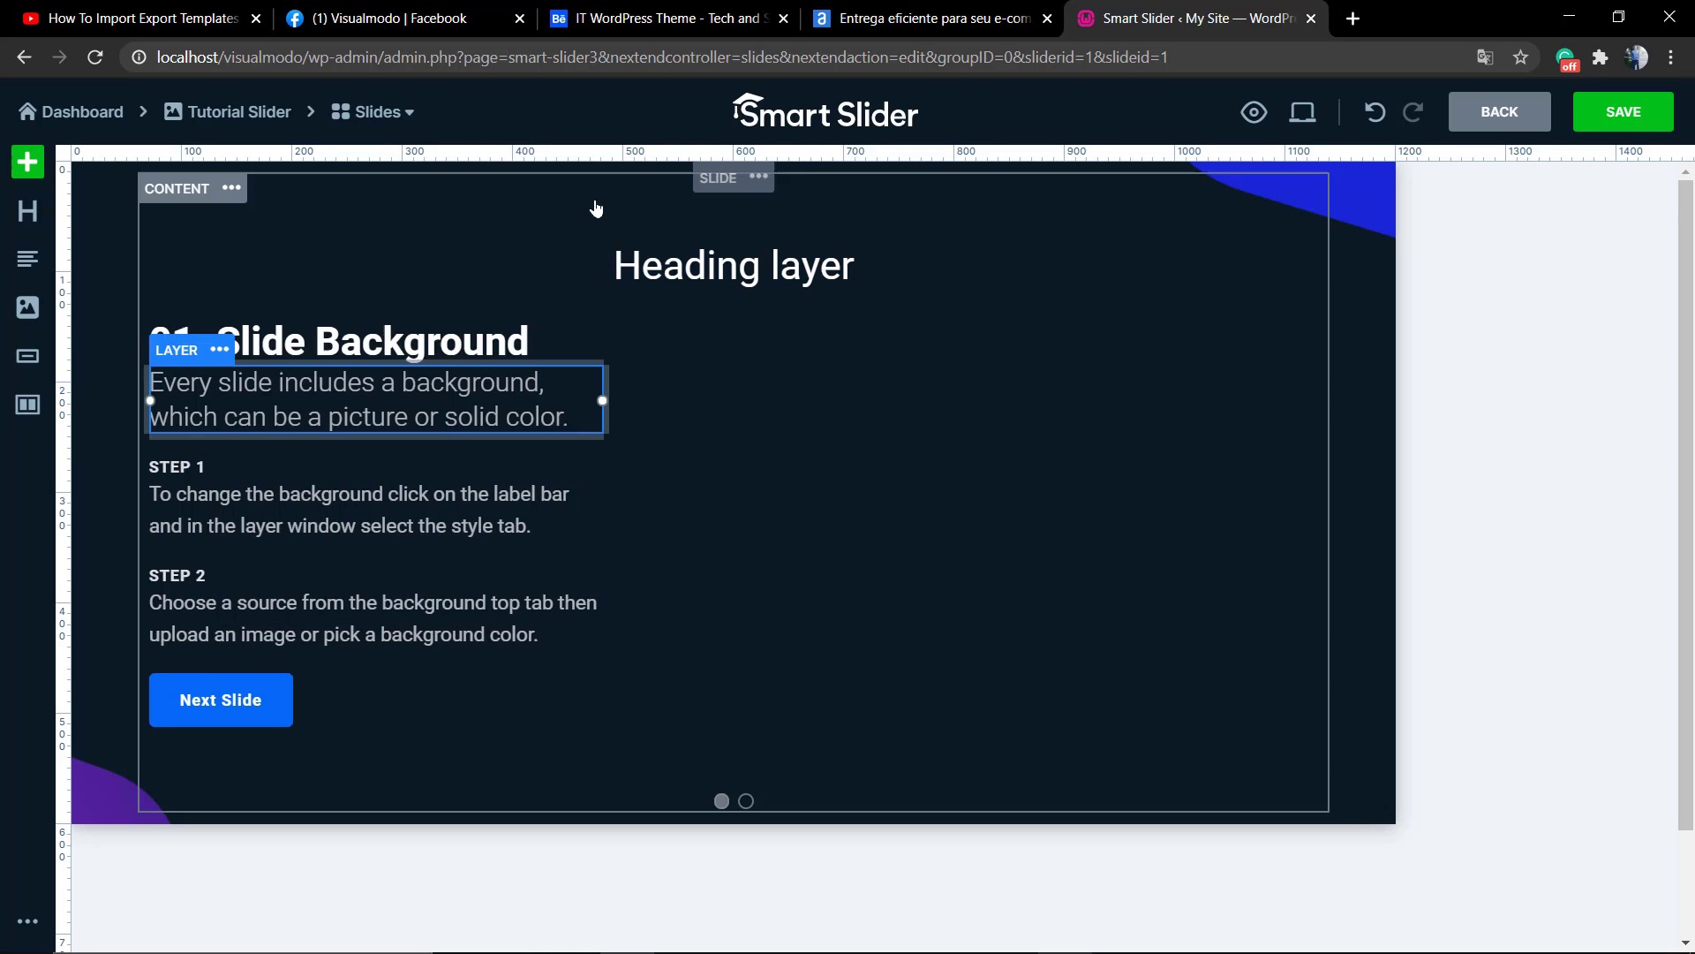
left_click(1619, 115)
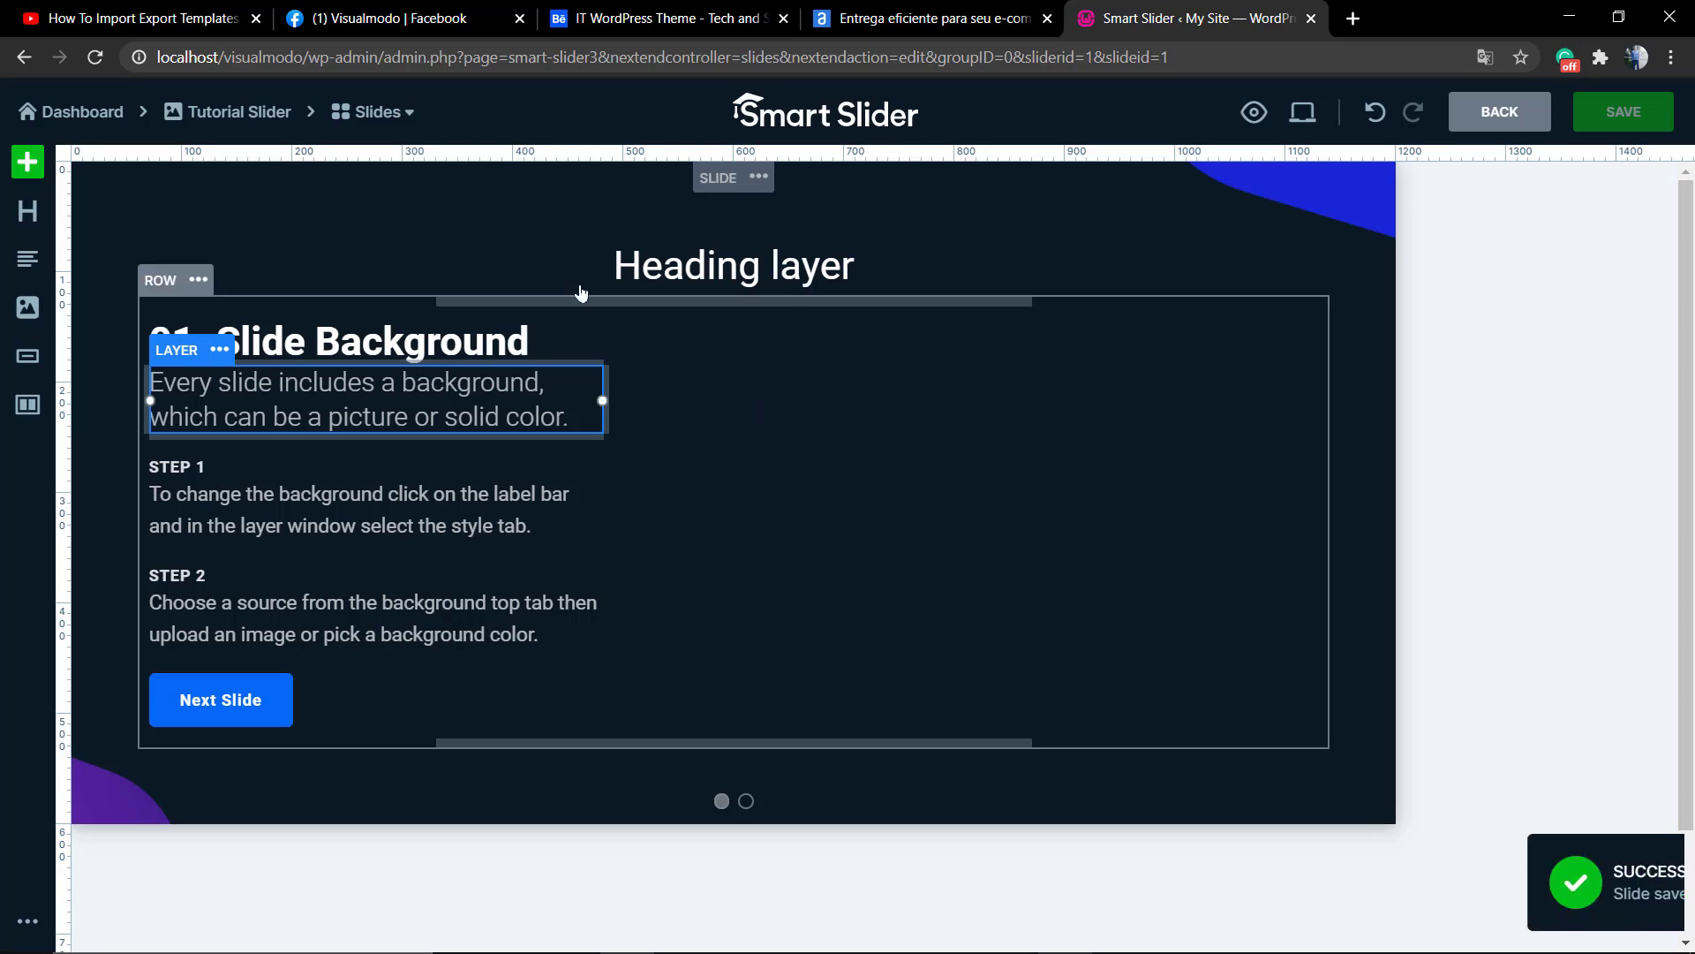
Add image slides from im-bg1 and photography1.jpg in the media library.
left_click(393, 115)
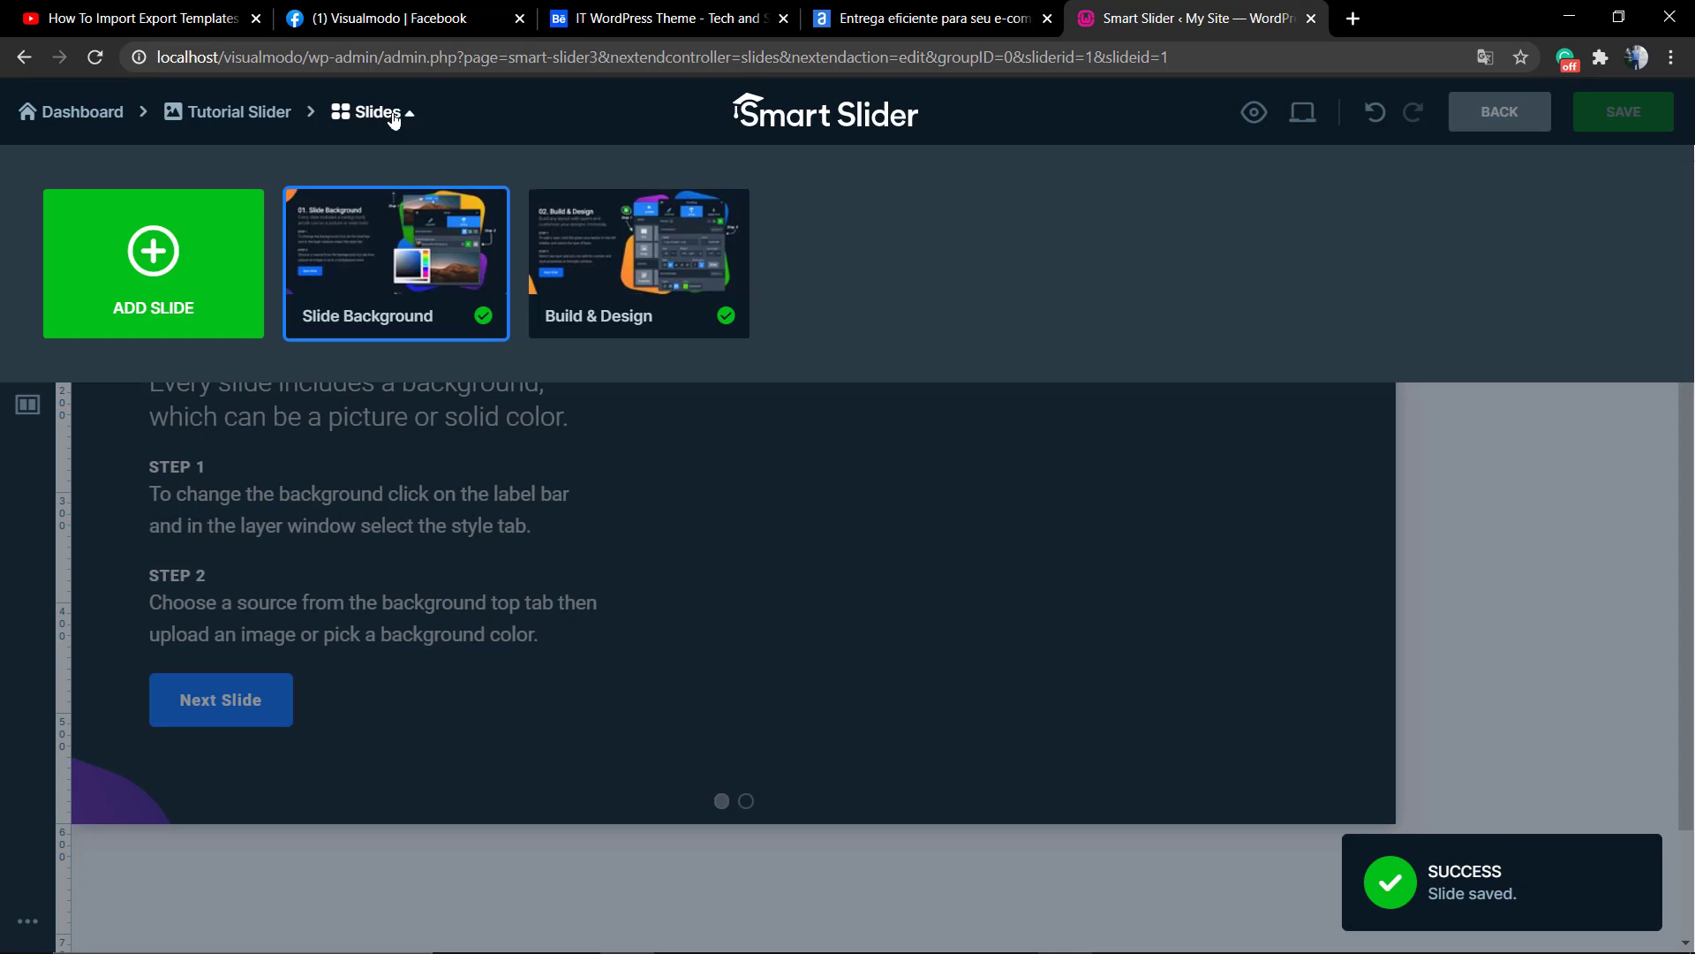
left_click(150, 253)
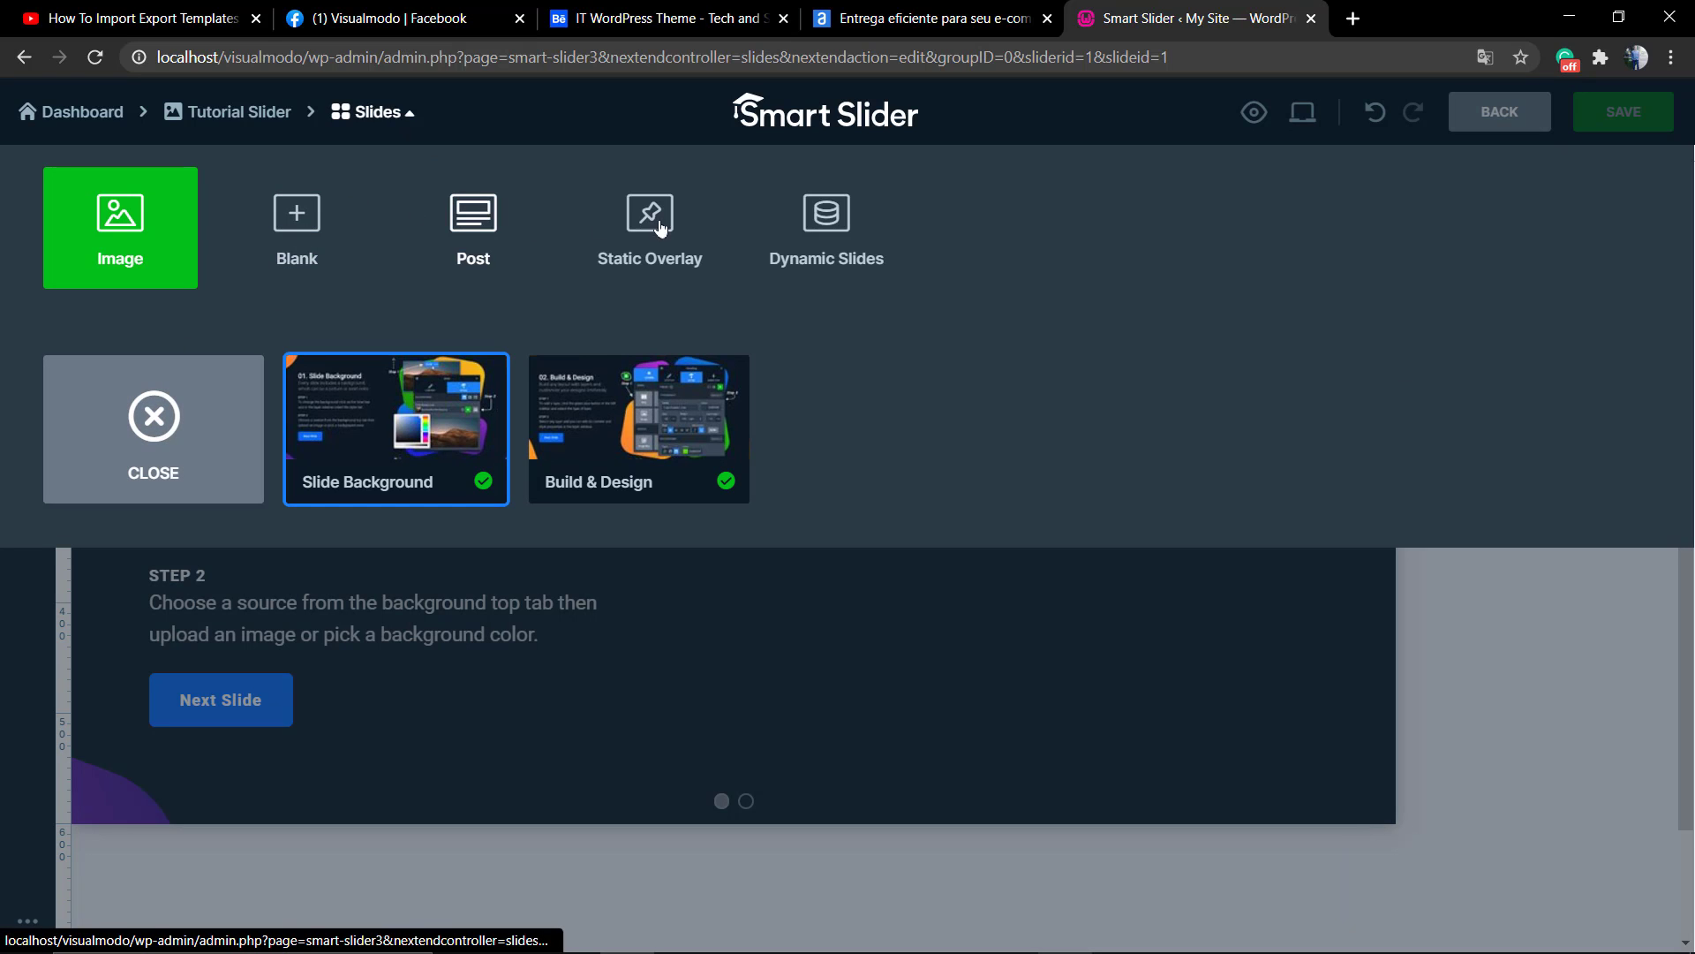
left_click(139, 230)
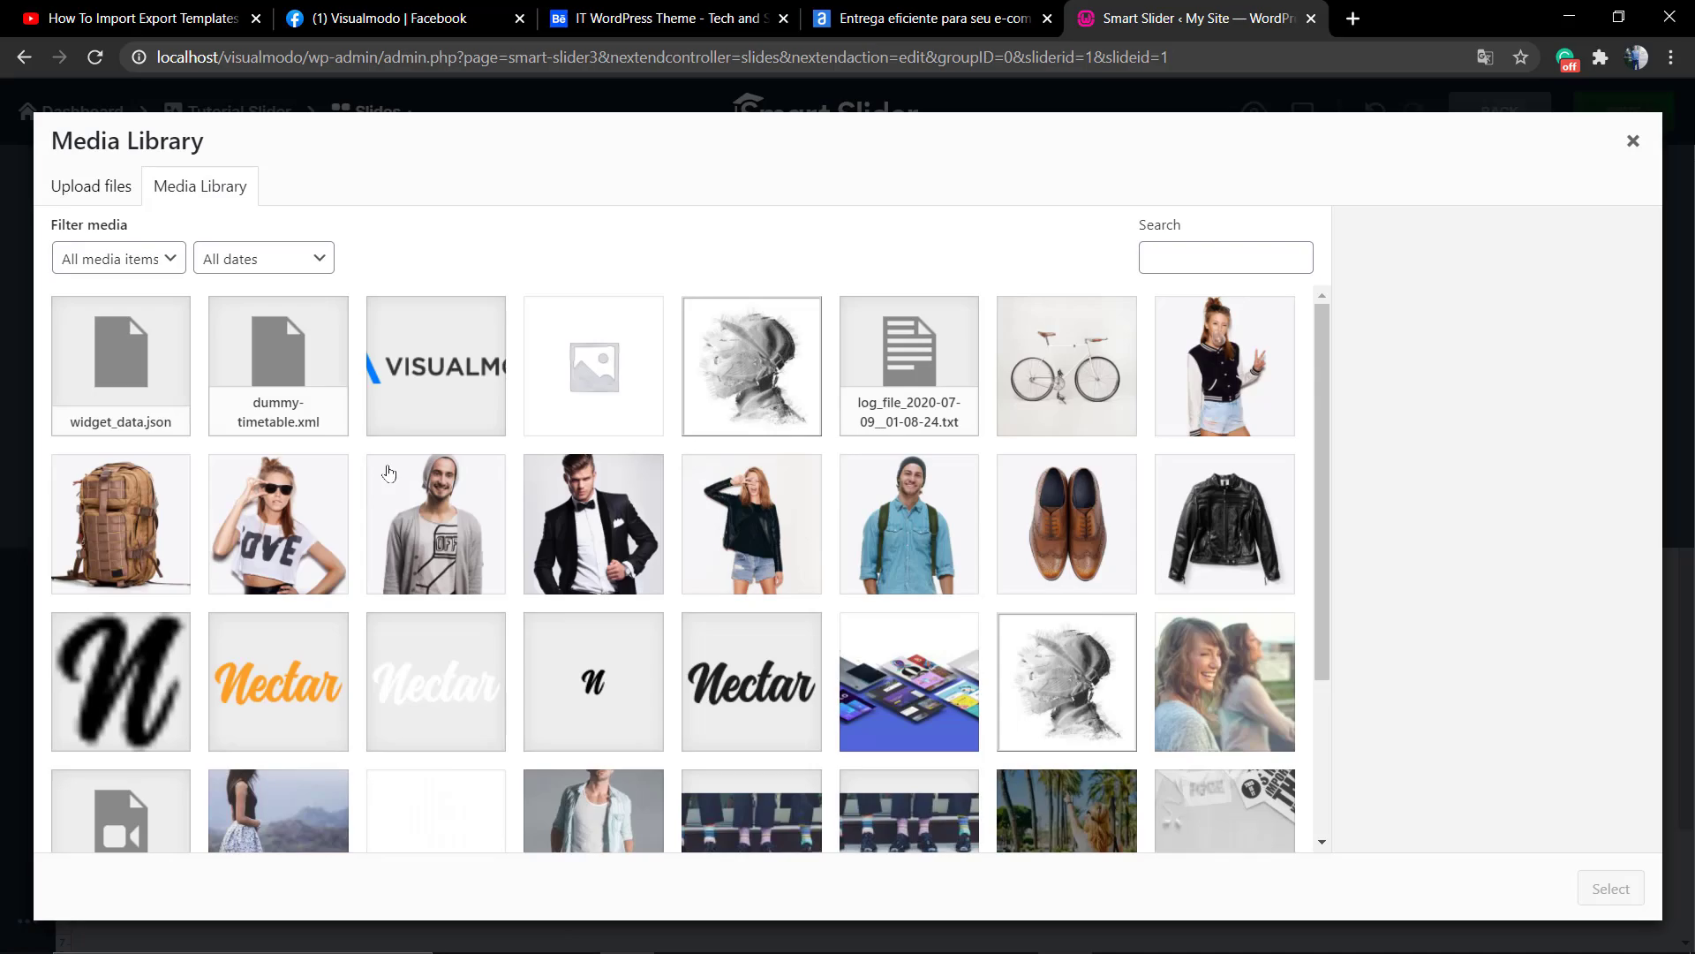
scroll(724, 592, "down", 5)
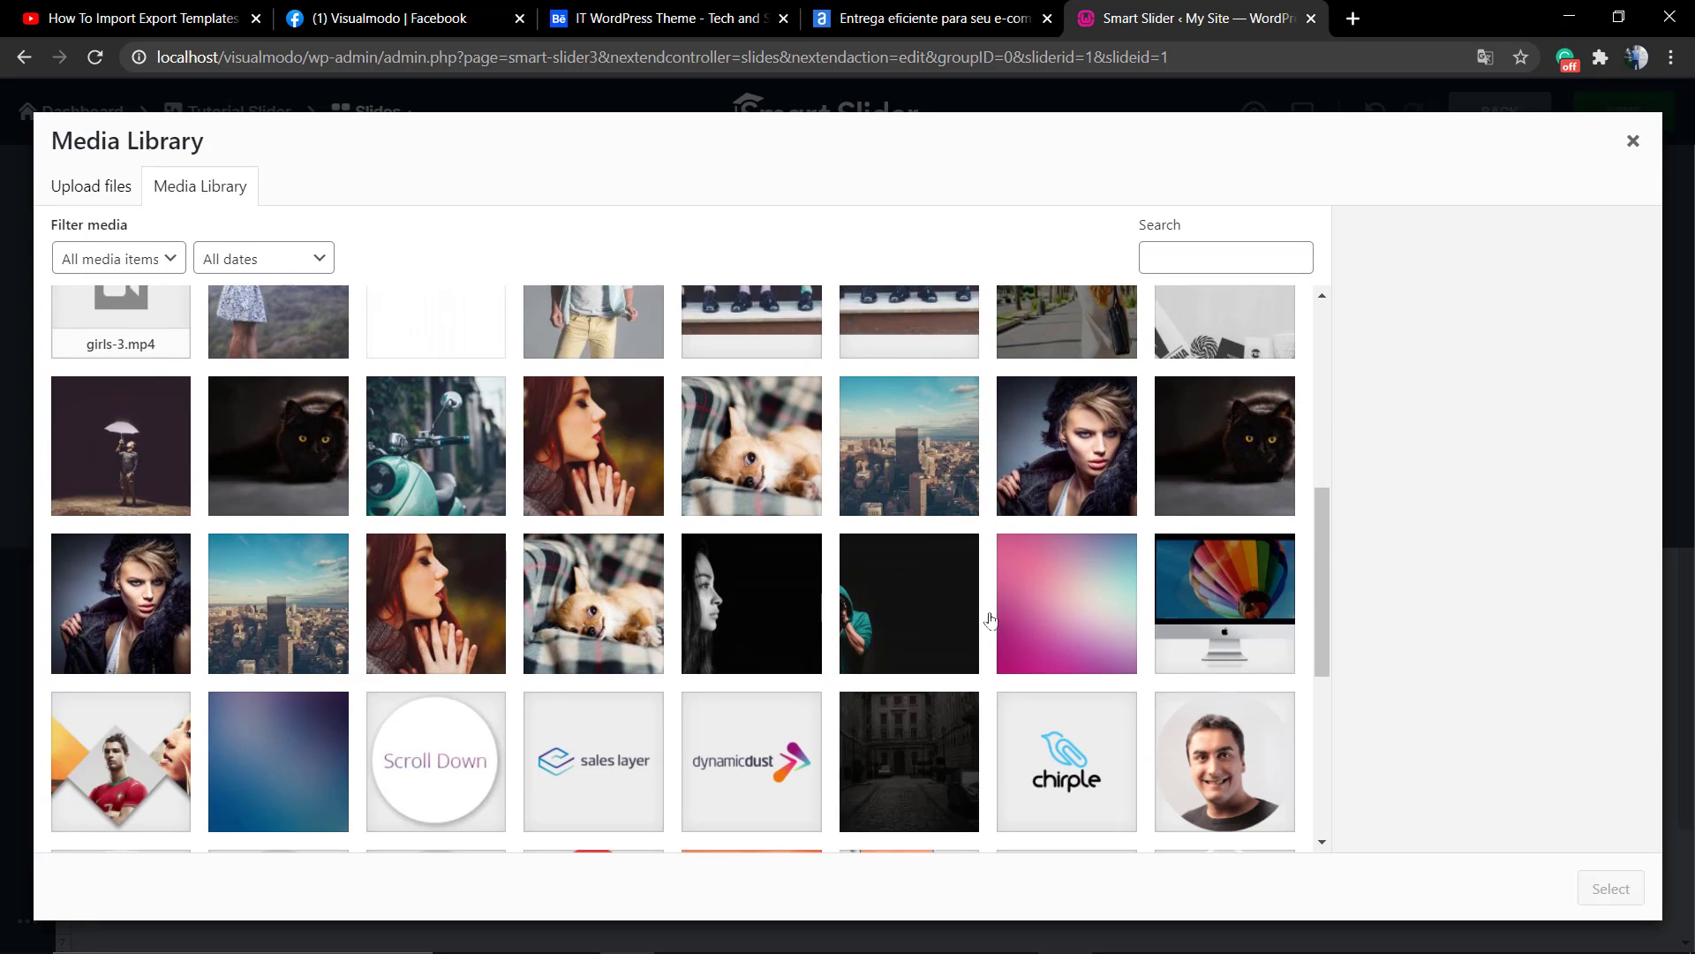
left_click(1081, 611)
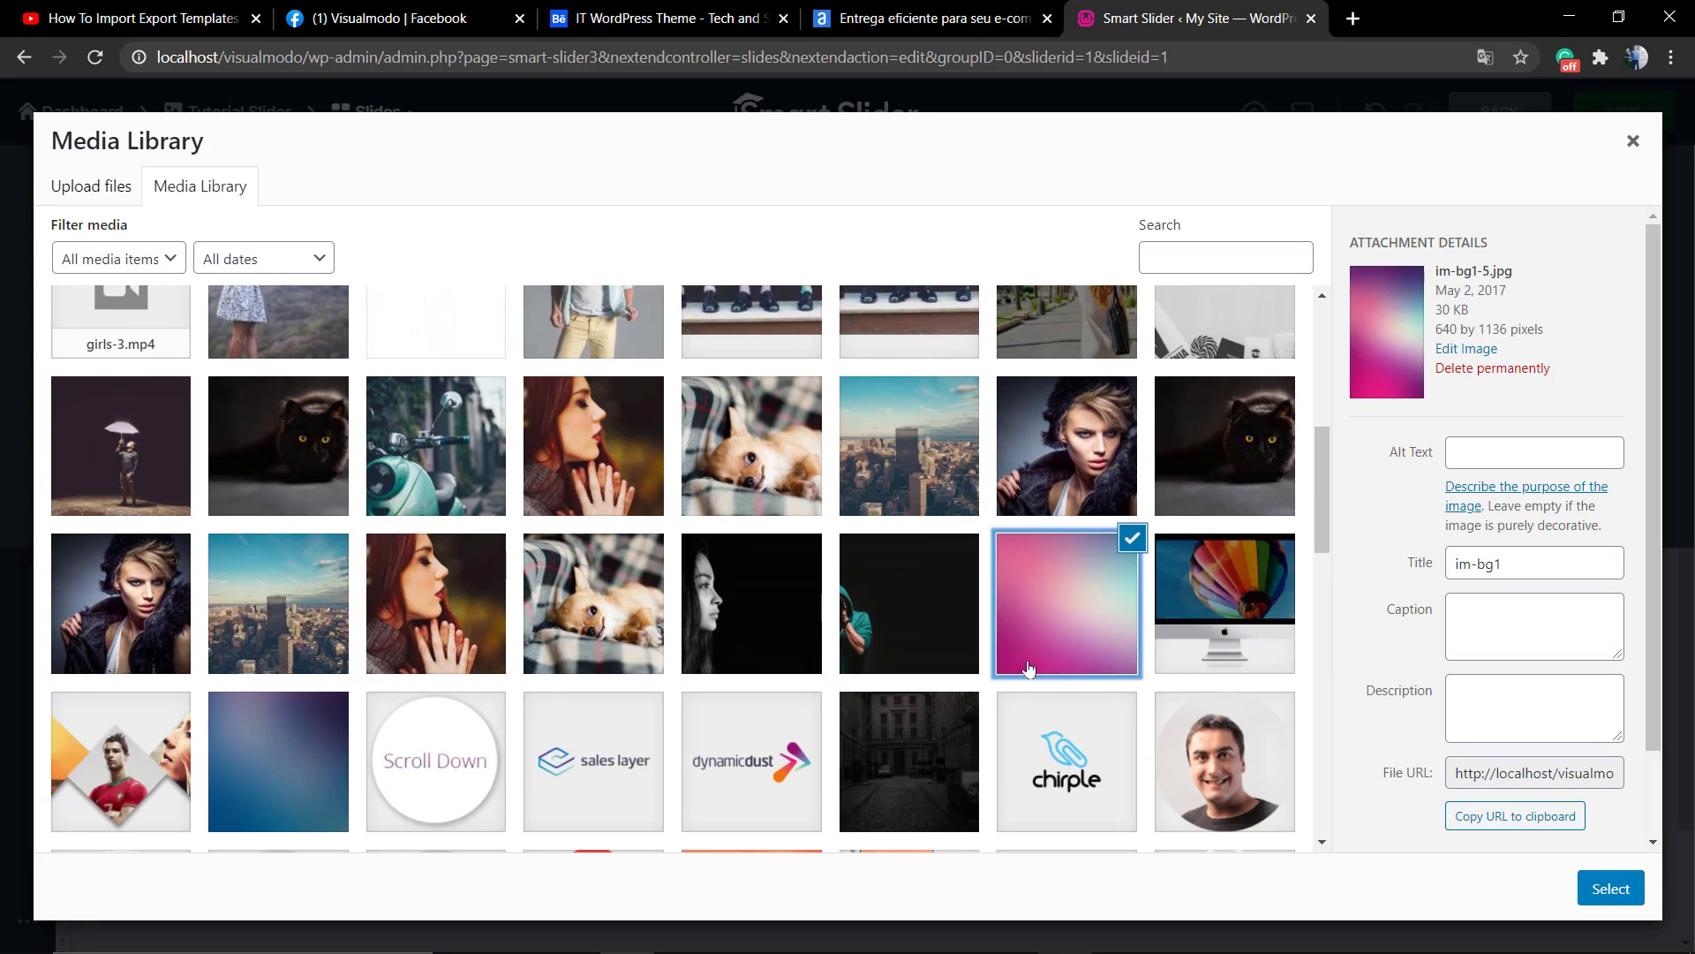
left_click(881, 603)
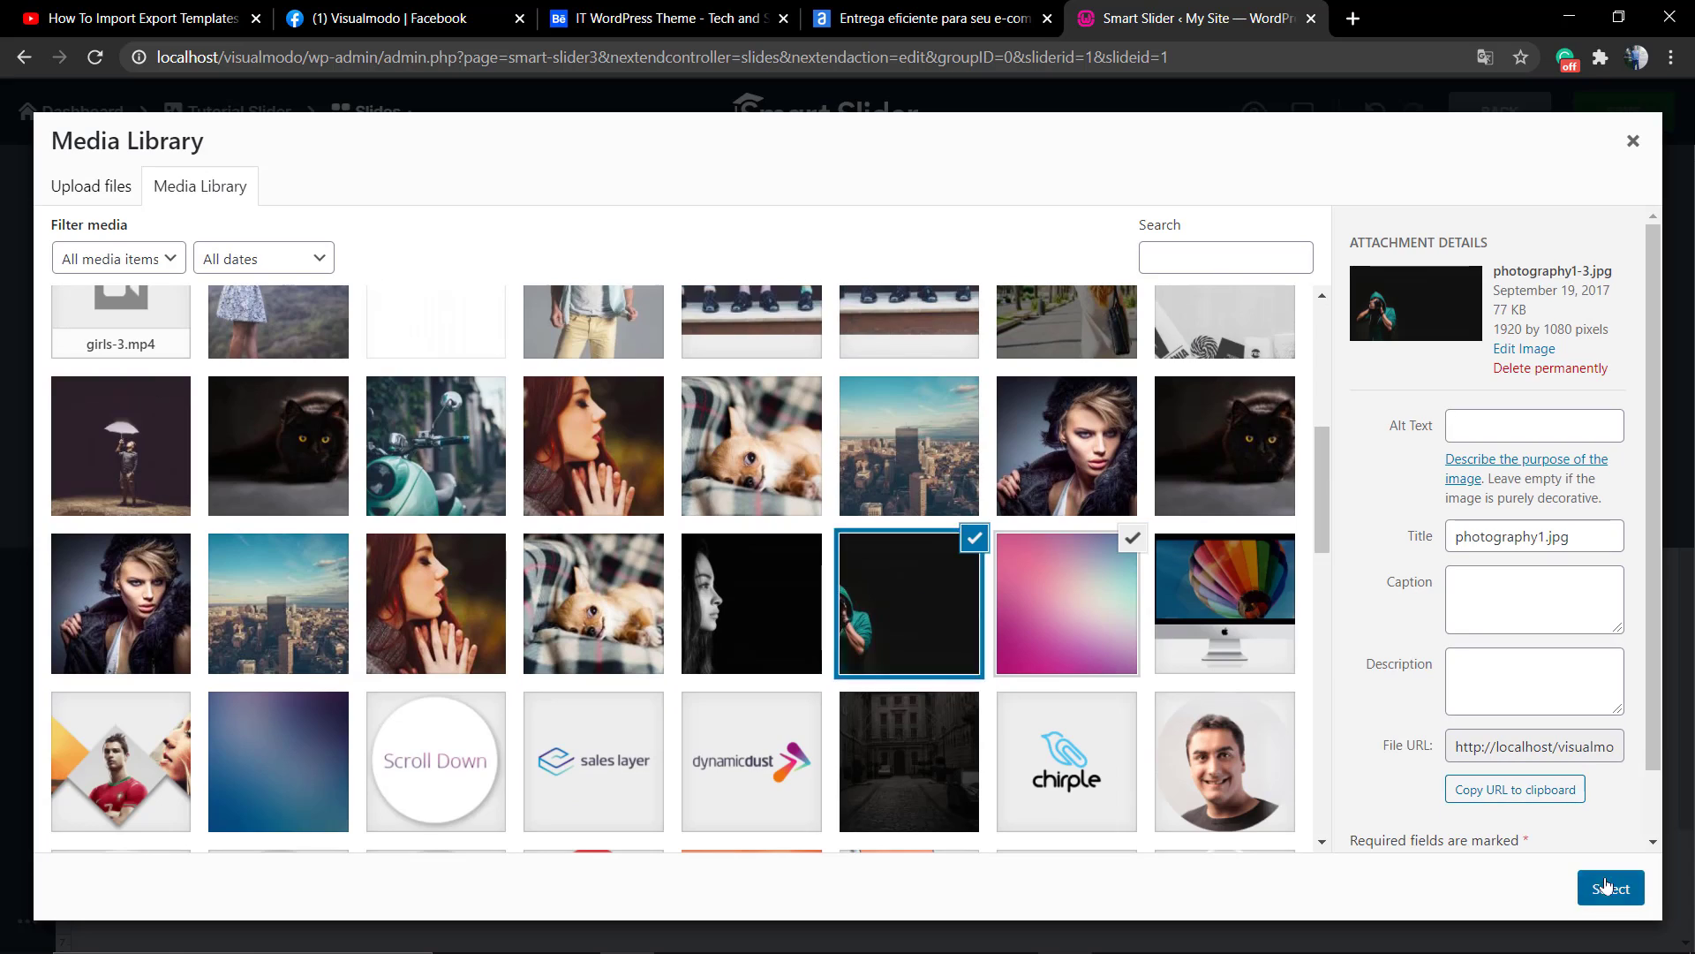
left_click(1609, 887)
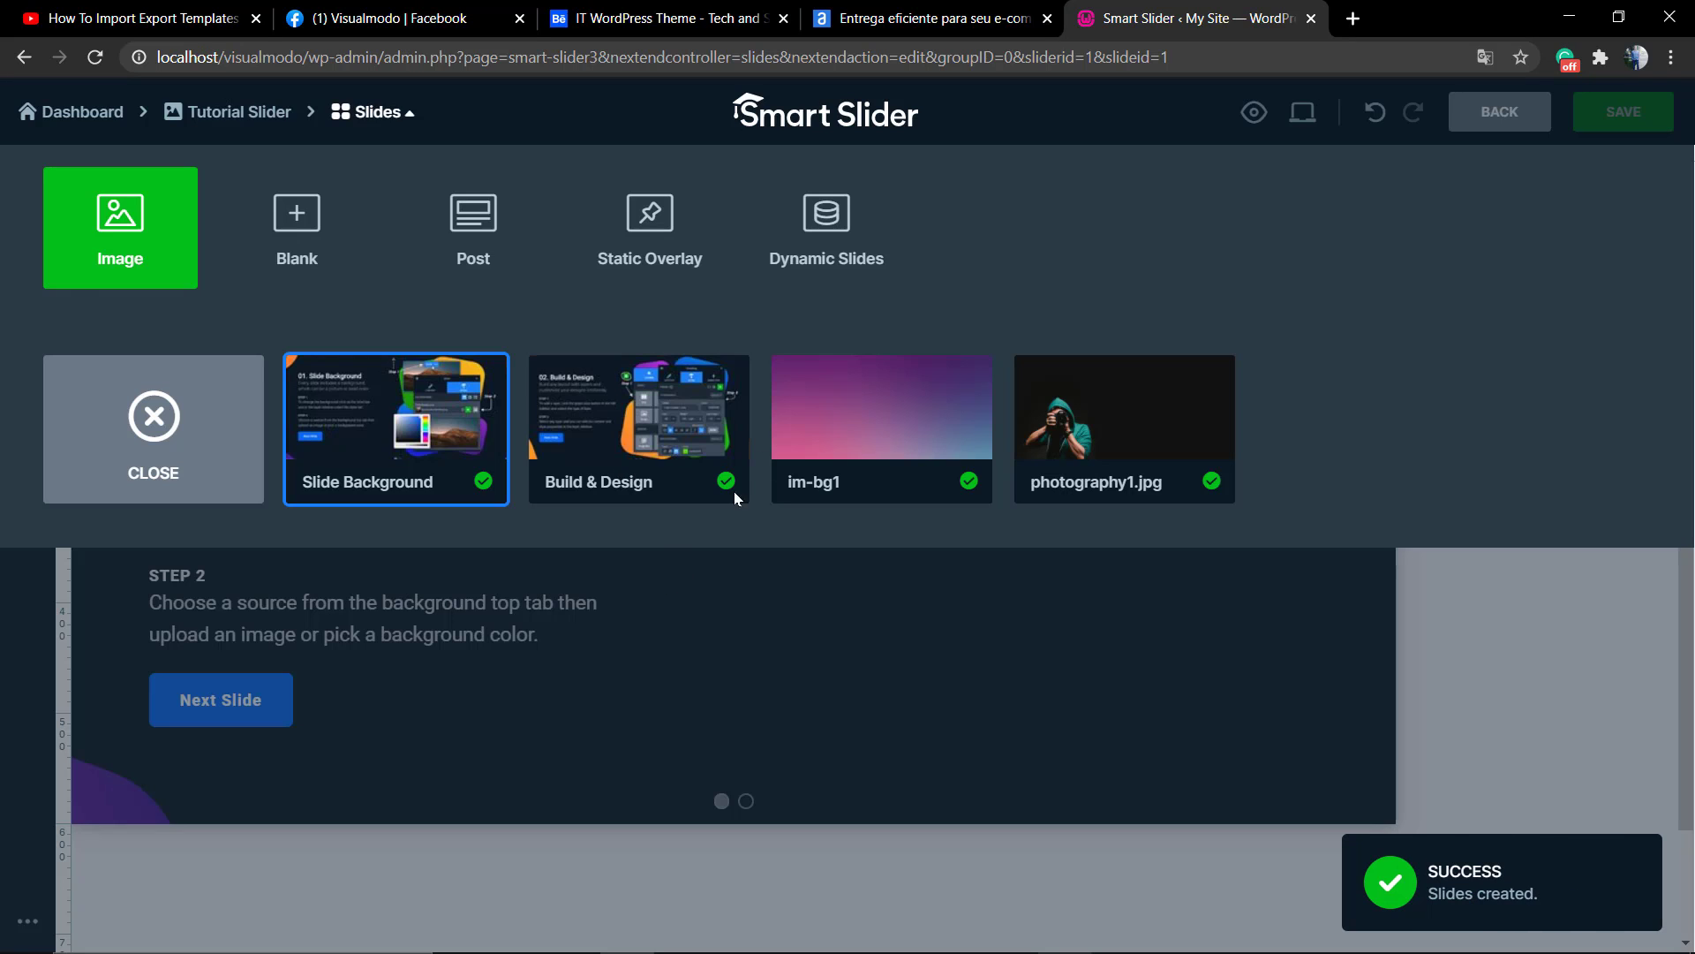
Open the photography1.jpg slide for editing.
mouse_move(877, 412)
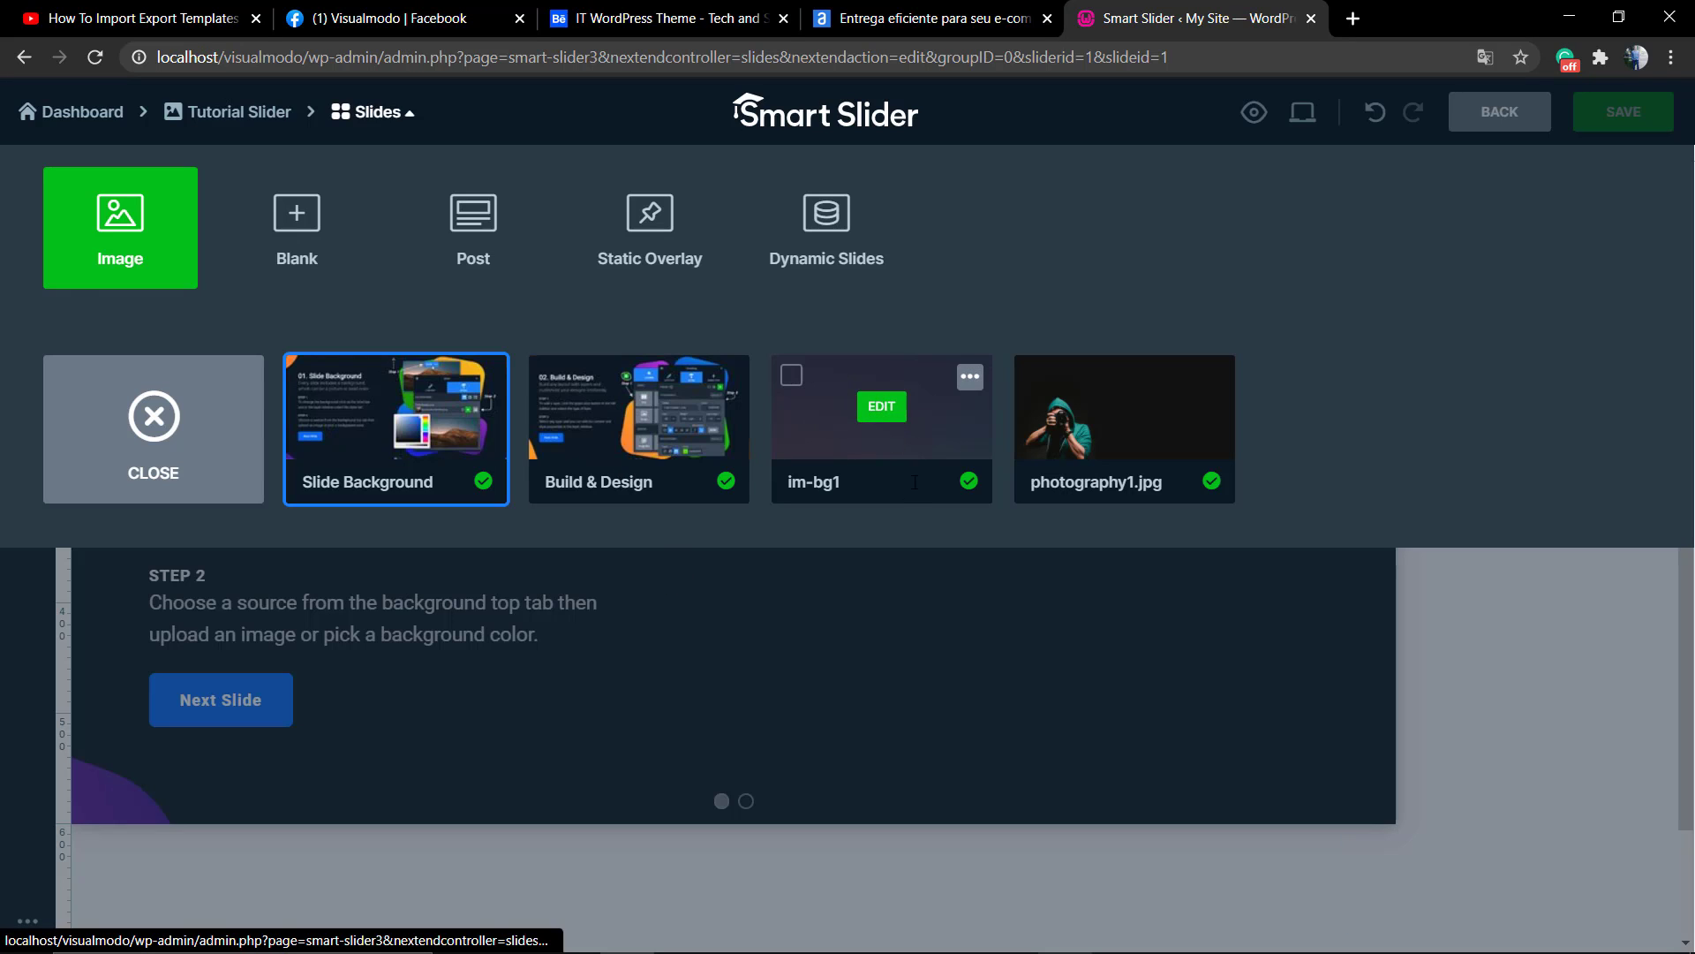
mouse_move(1103, 449)
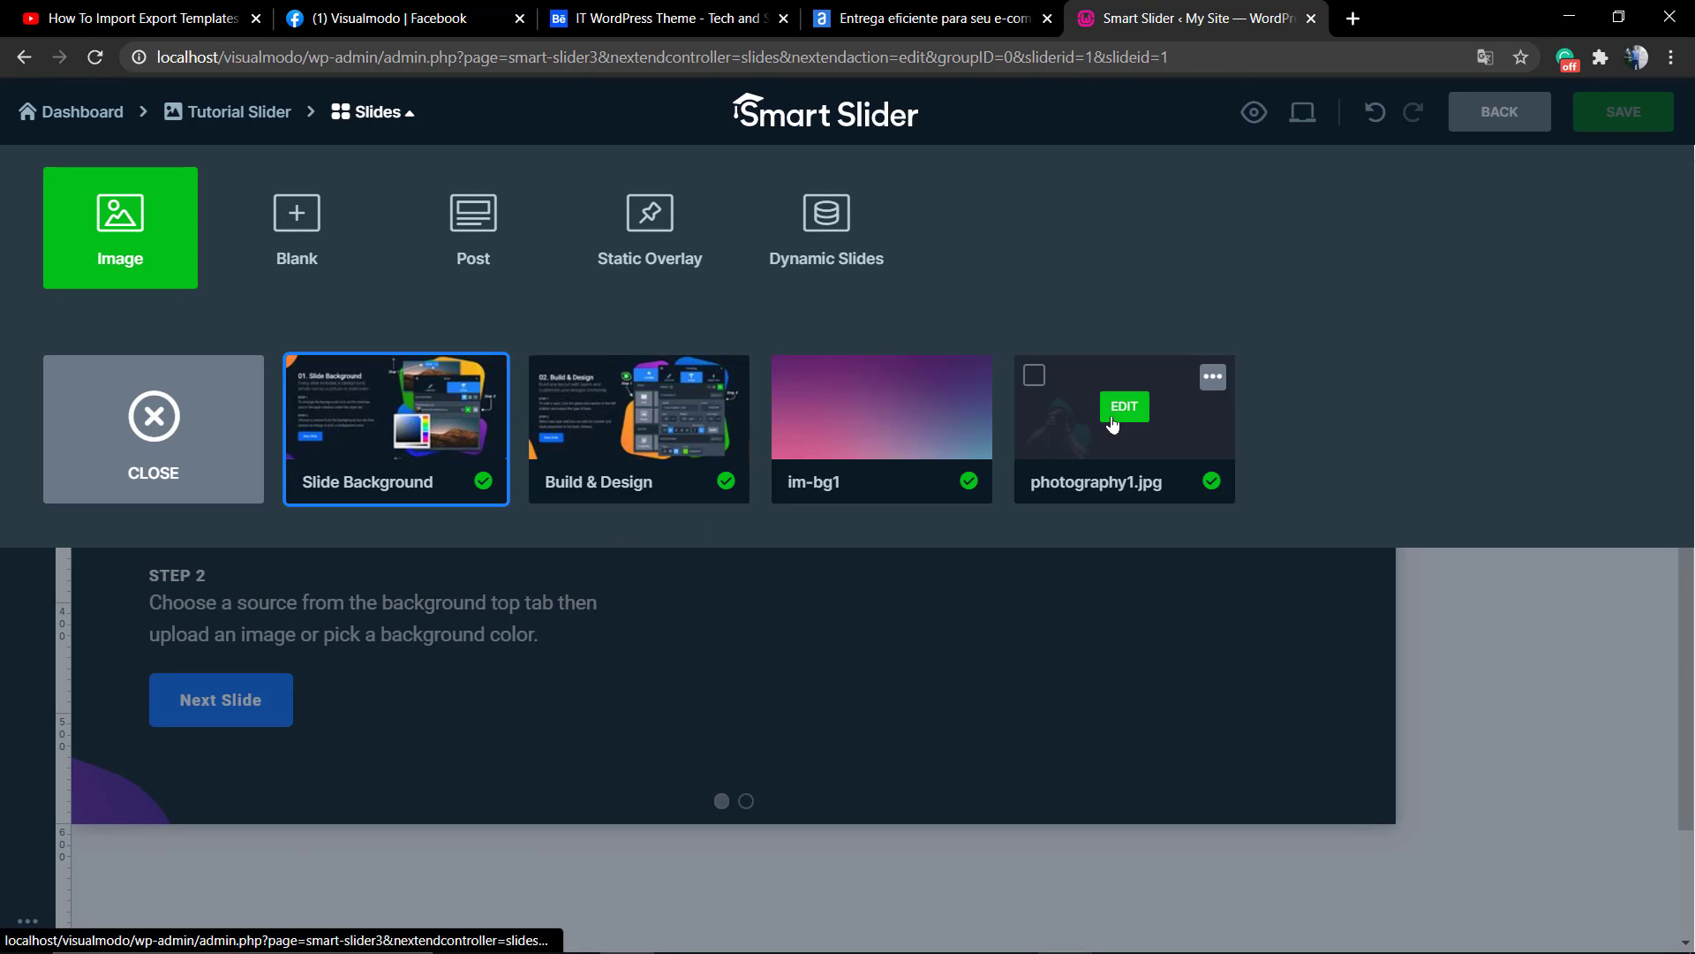
left_click(1107, 419)
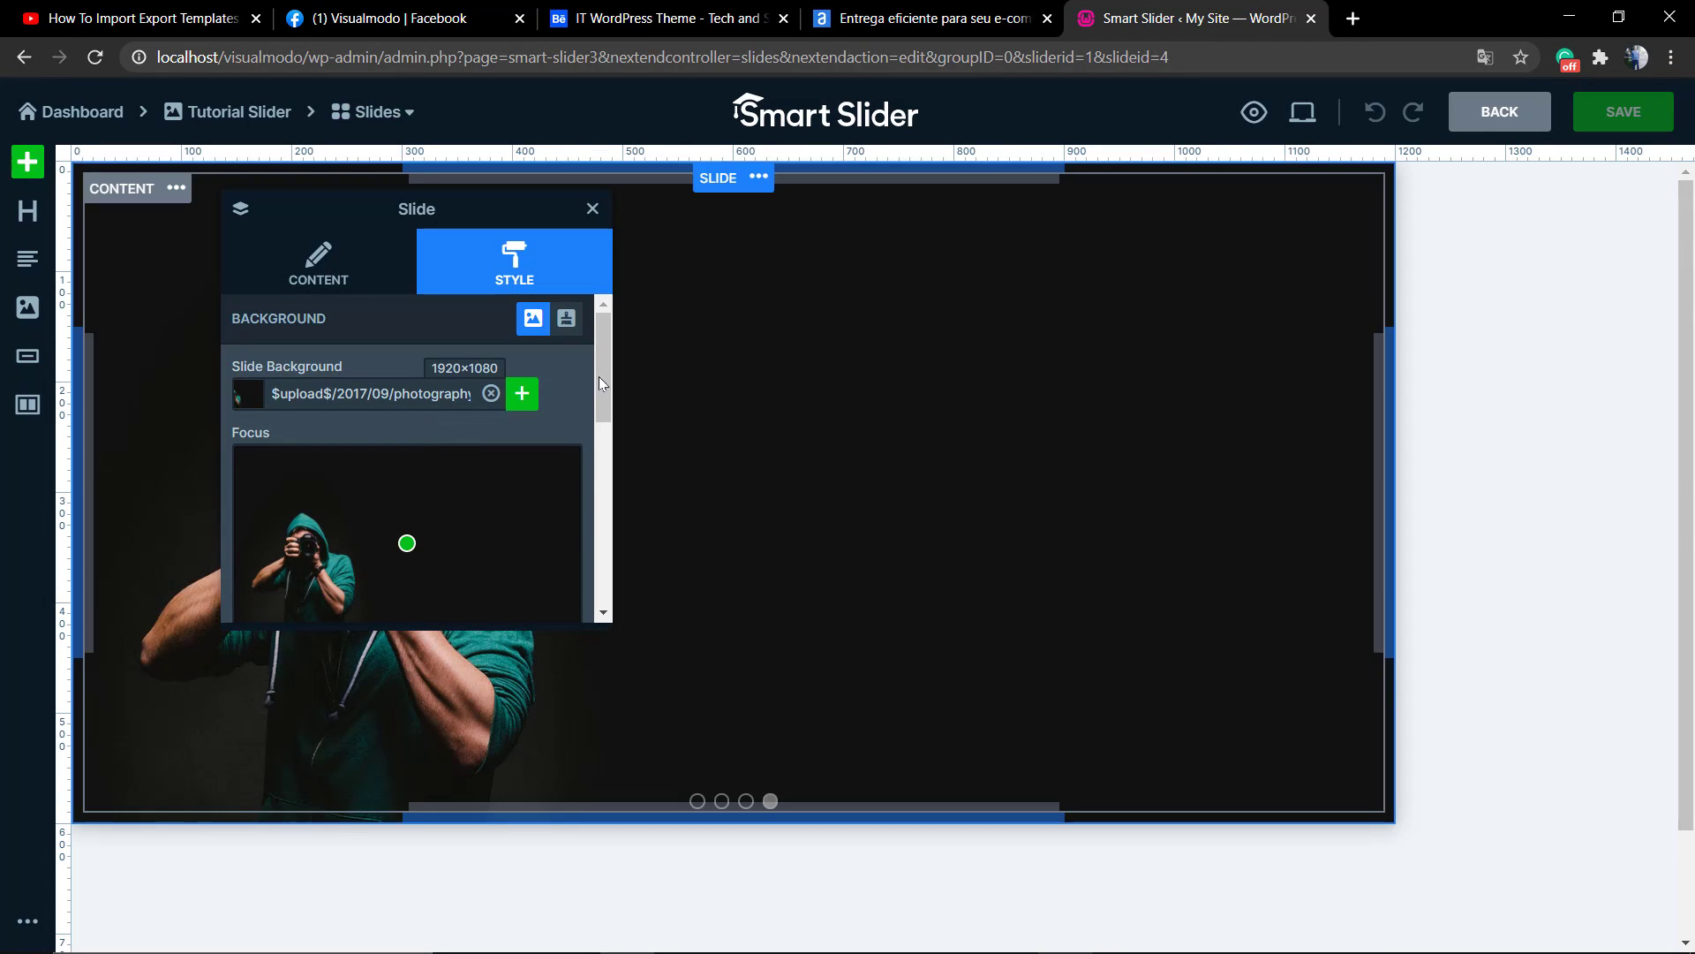
Shift the background photo's focus point and add a Heading layer.
left_click_drag(408, 554, 395, 500)
left_click(593, 210)
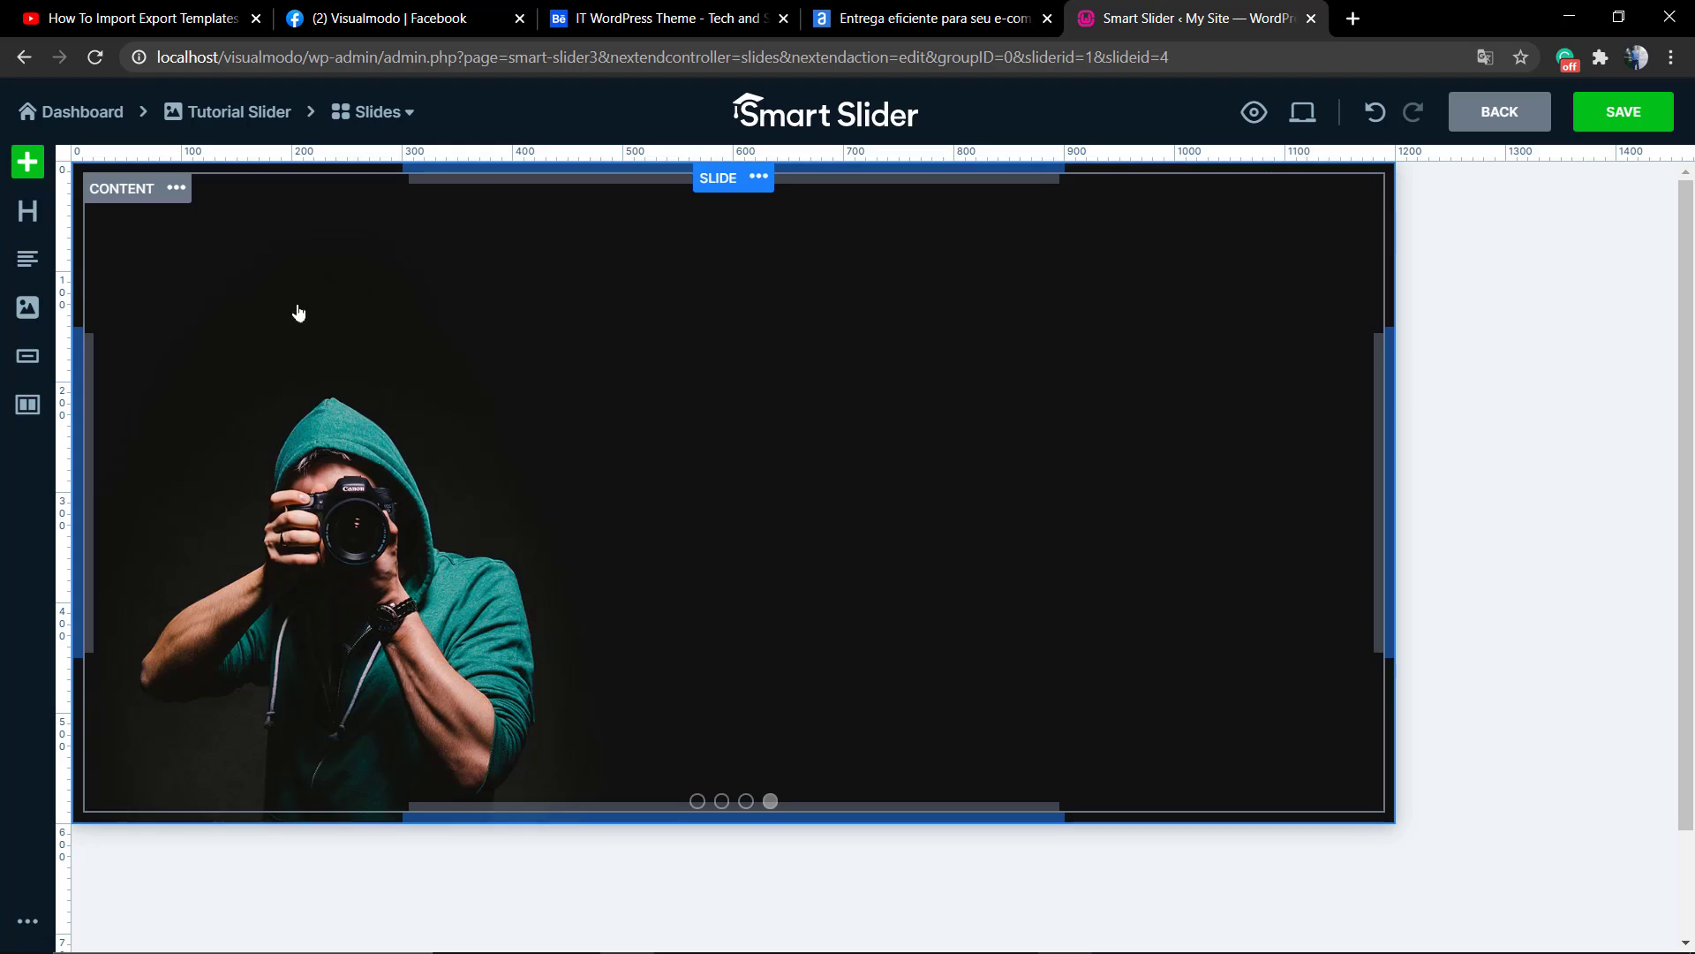
left_click(29, 210)
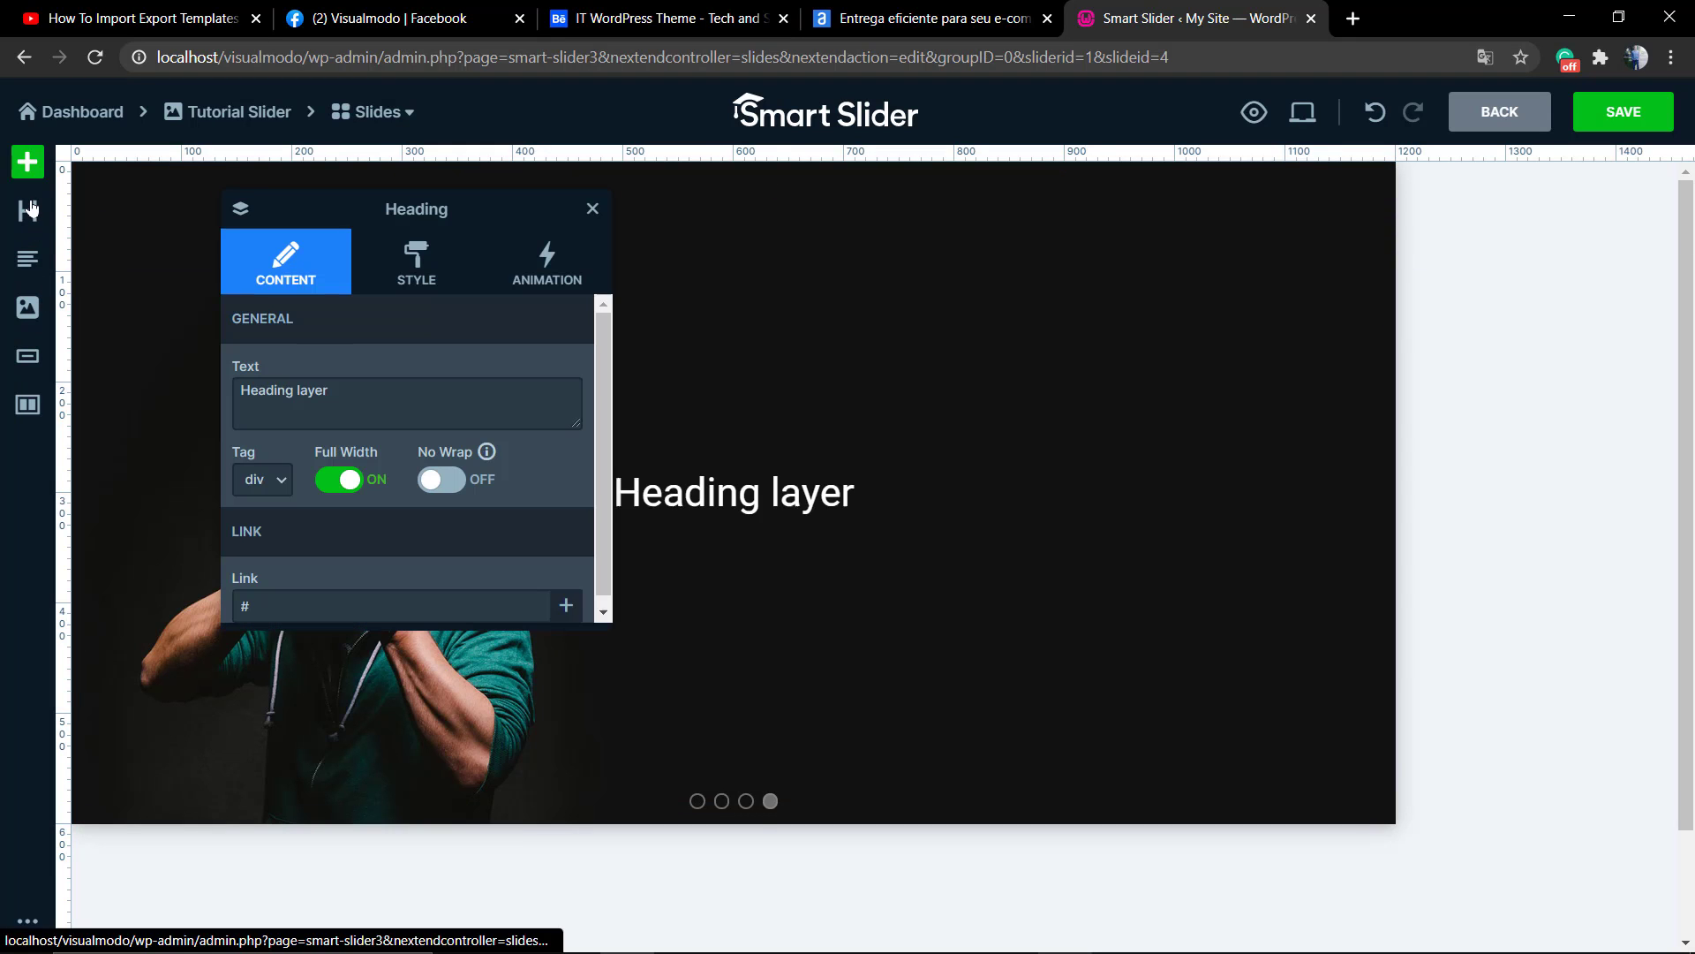
left_click(591, 209)
left_click_drag(666, 492, 692, 291)
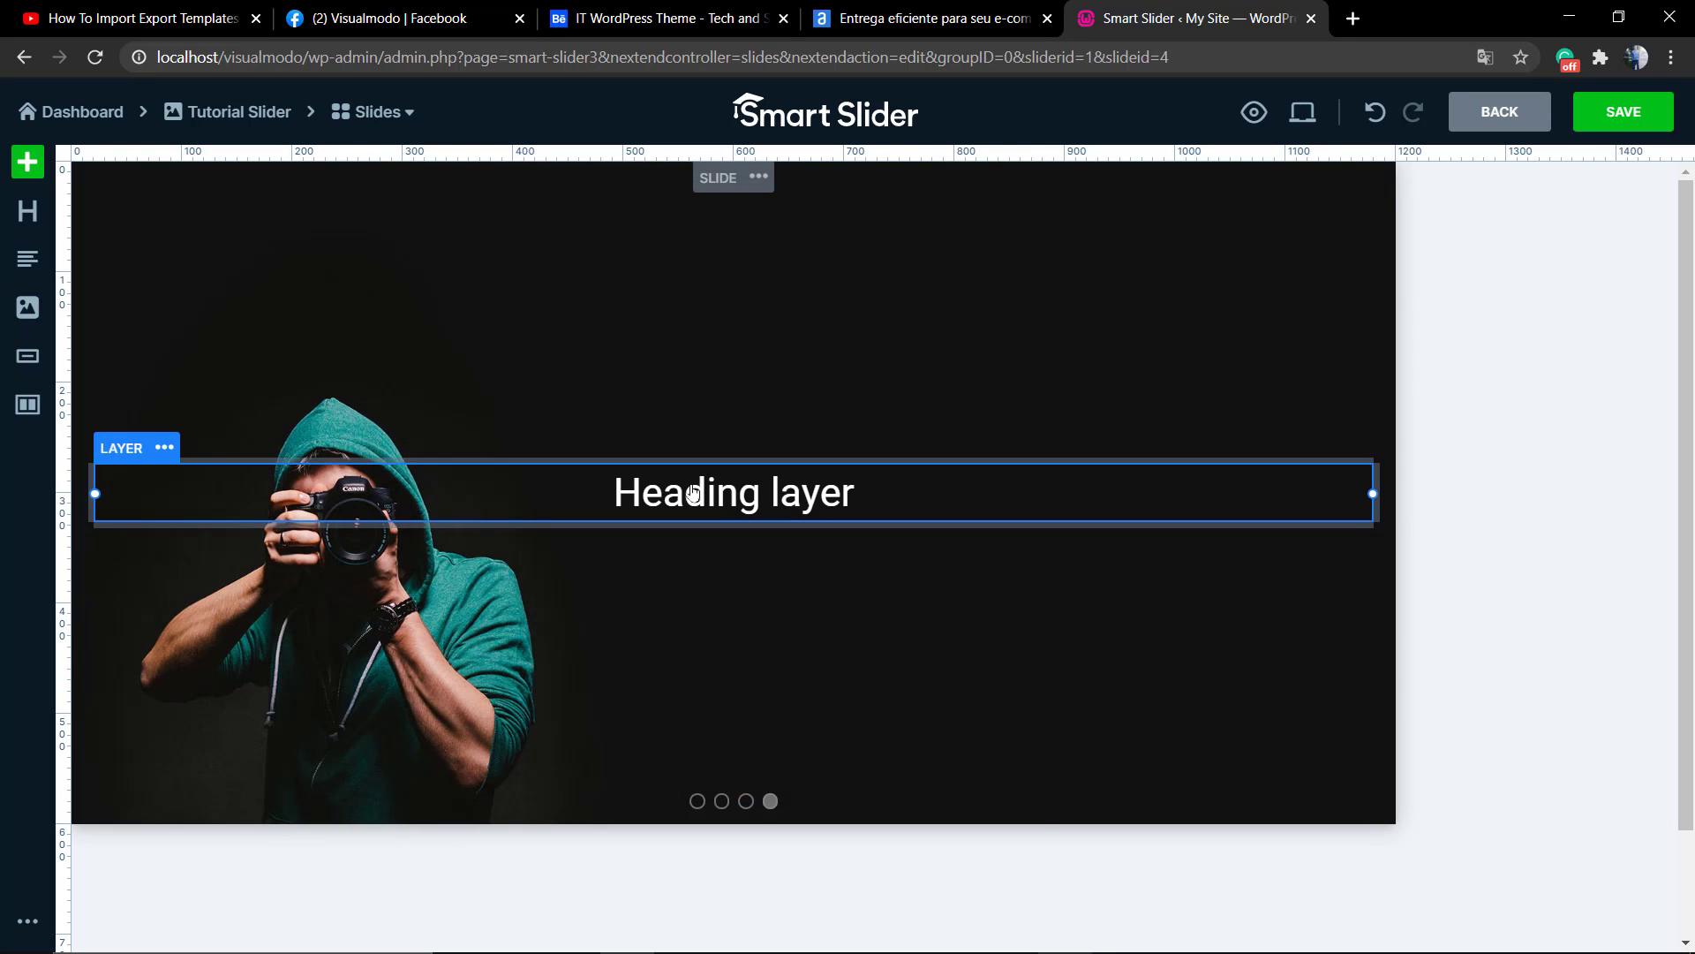
Narrow the heading layer by dragging its right edge toward the slide's left side.
left_click(165, 448)
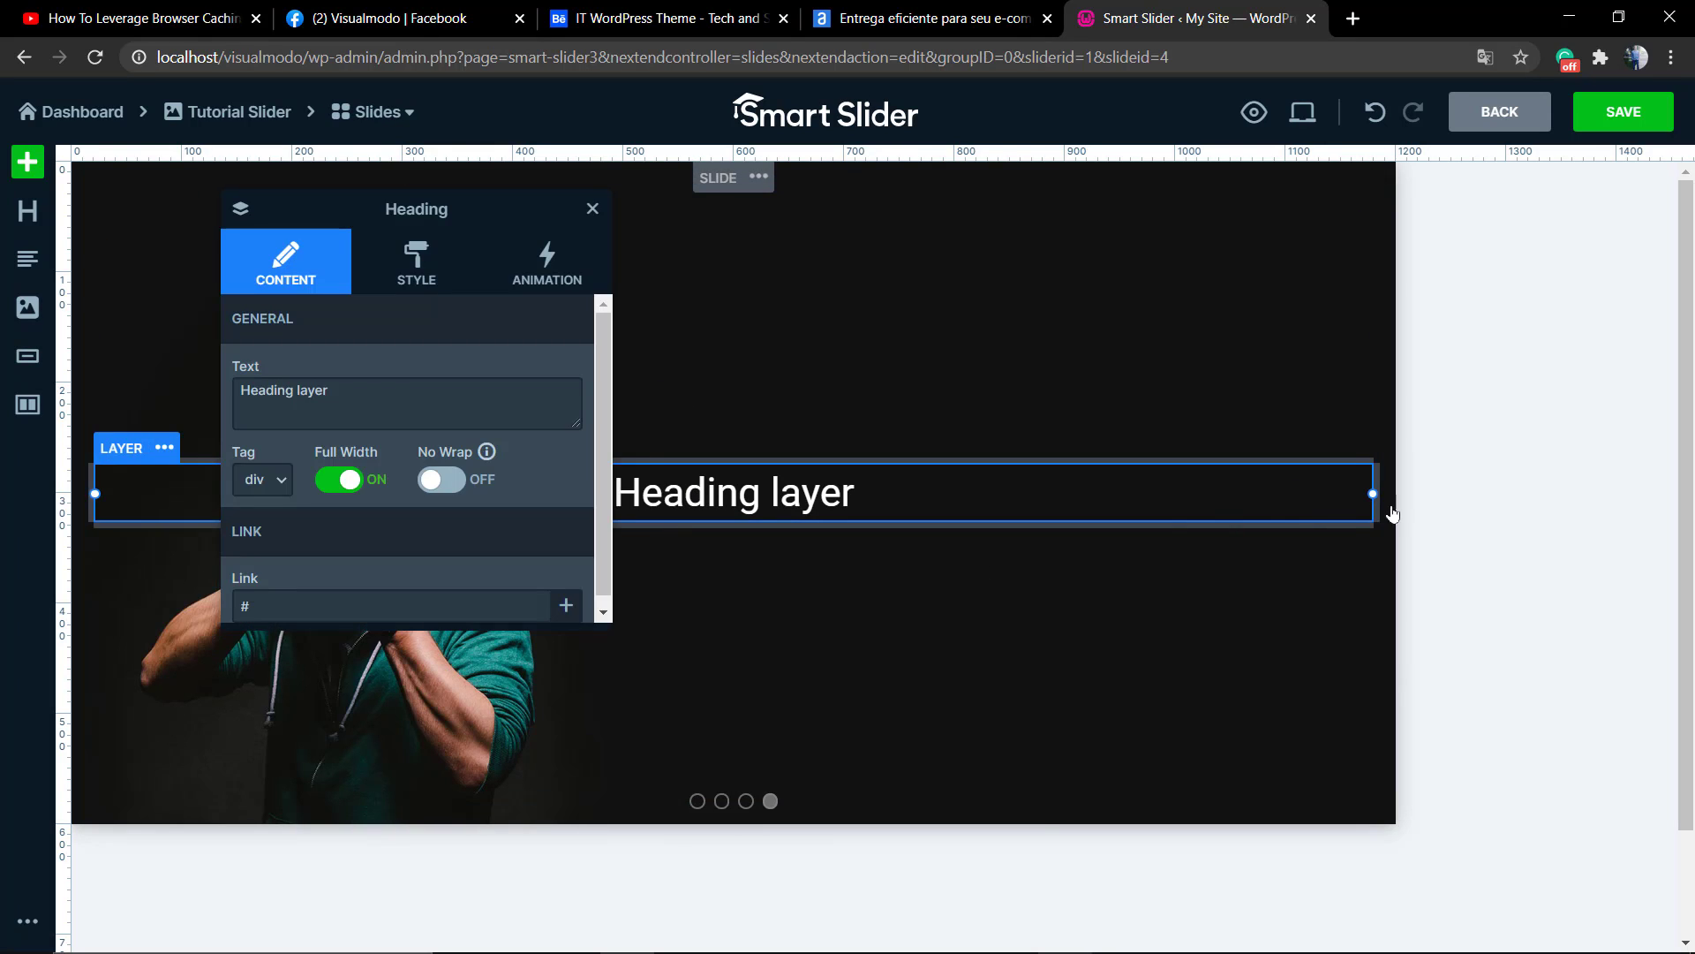
left_click_drag(1369, 483, 636, 490)
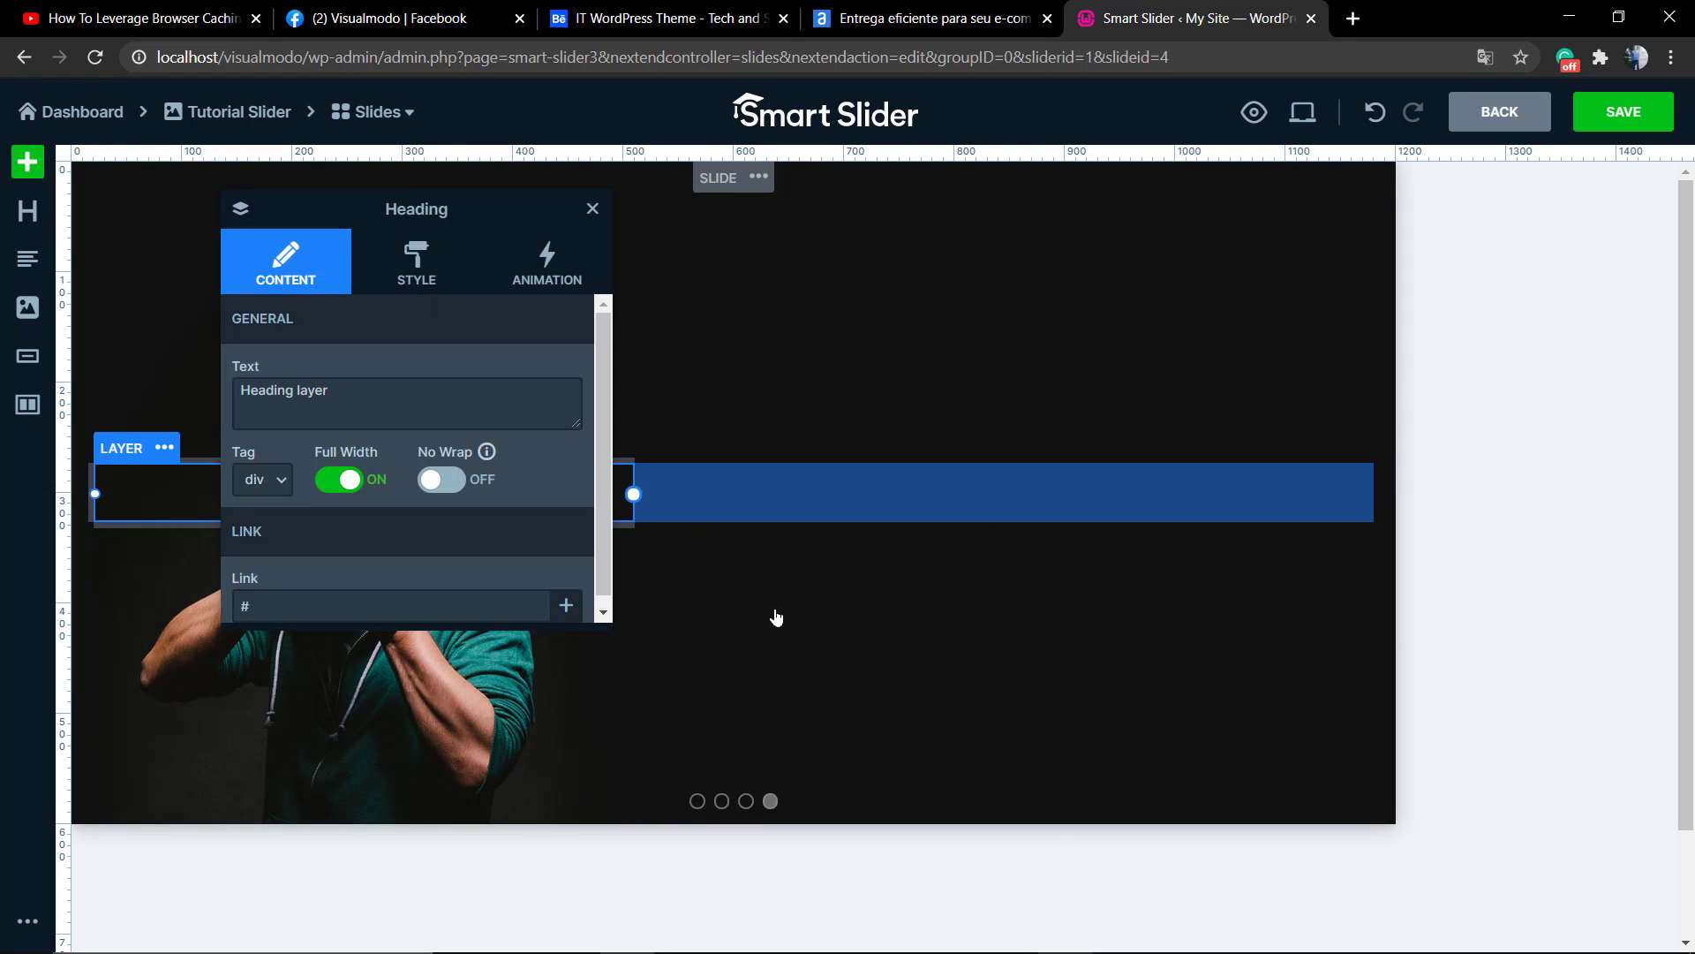
left_click(598, 209)
left_click_drag(310, 520, 719, 318)
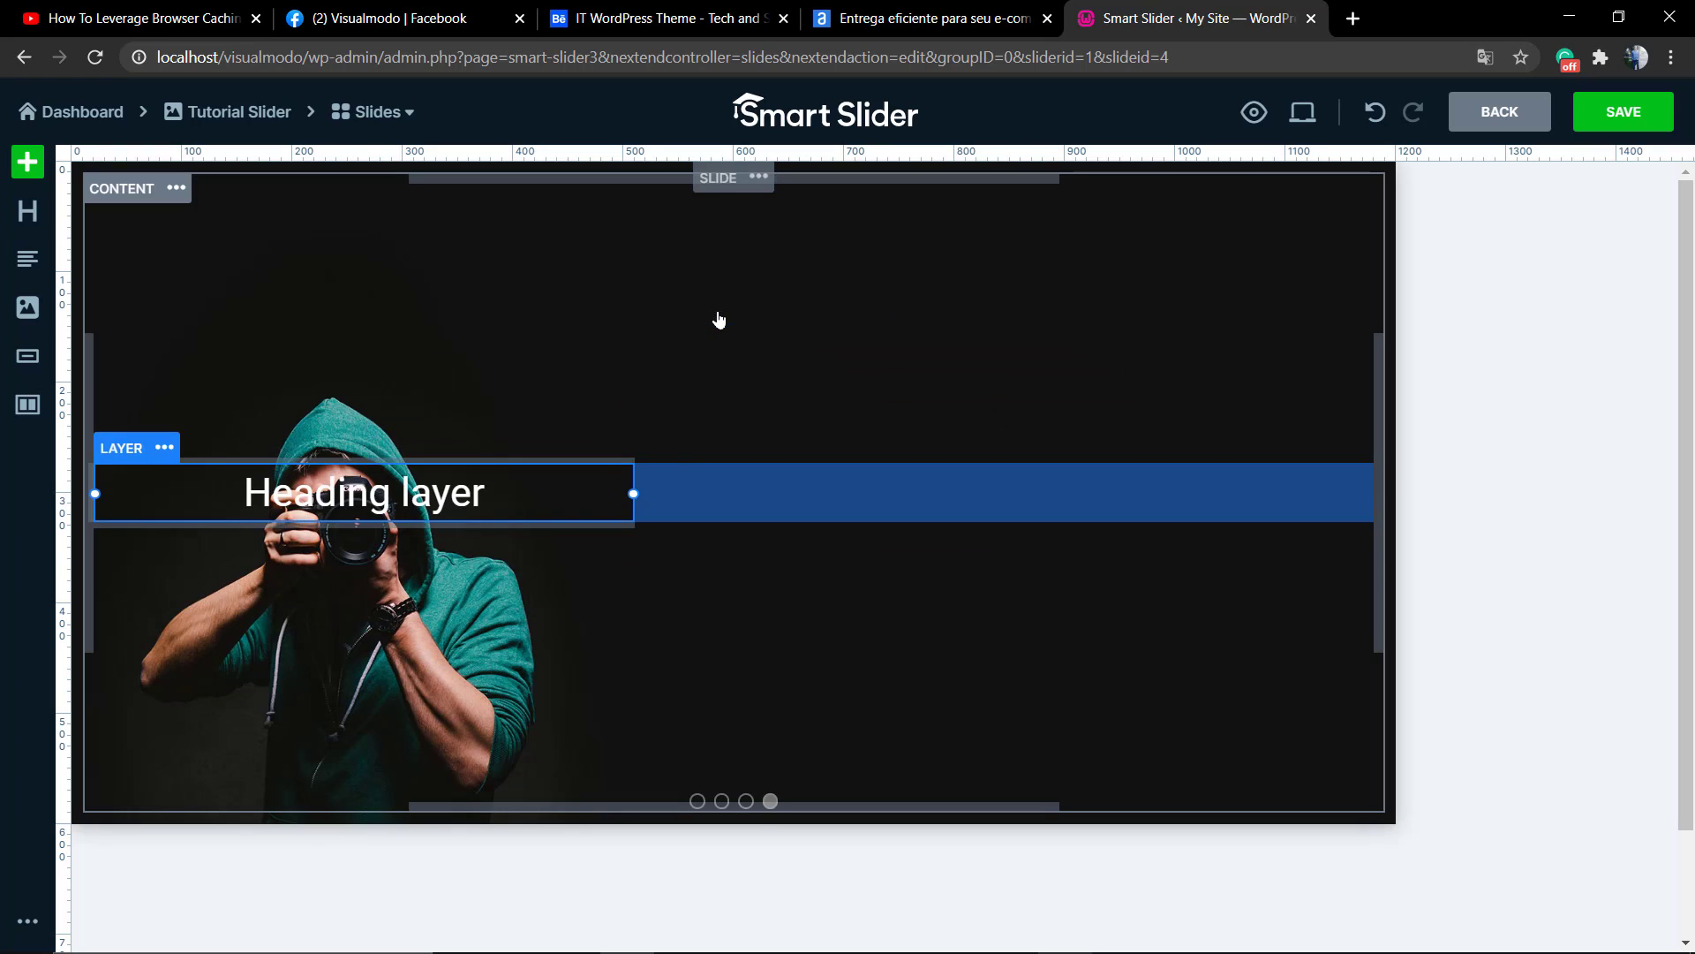
Keep the heading's tag as div and keep its text on one line.
left_click(528, 499)
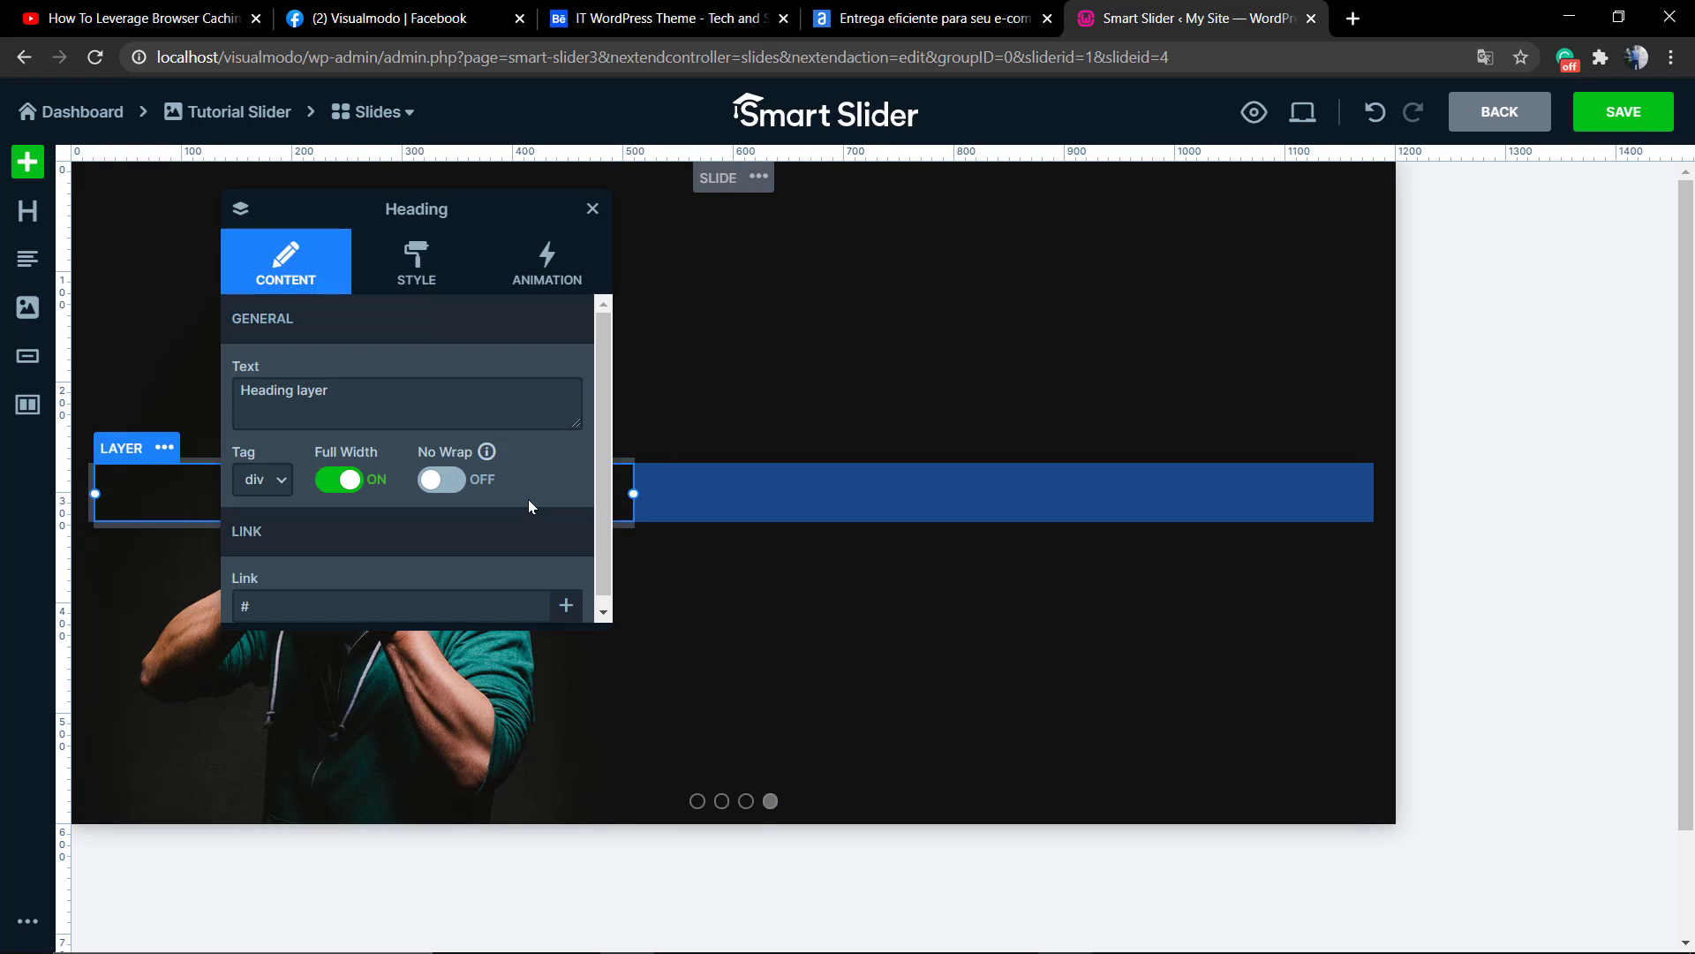
left_click(272, 483)
left_click(267, 508)
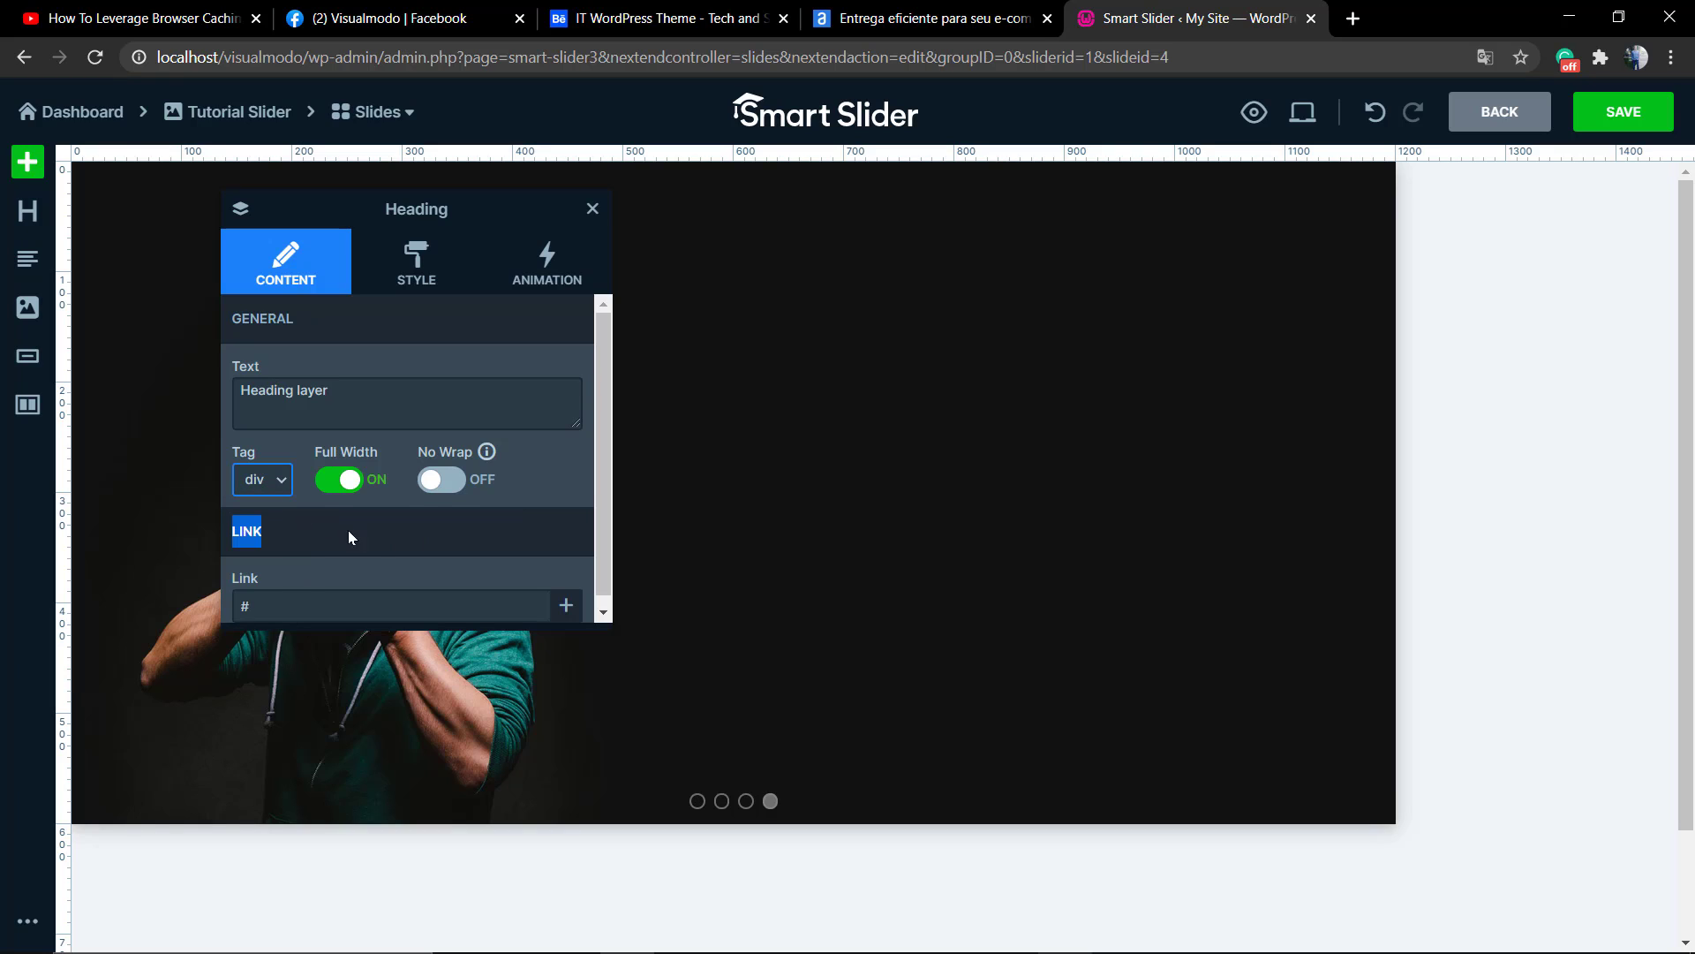
left_click(459, 469)
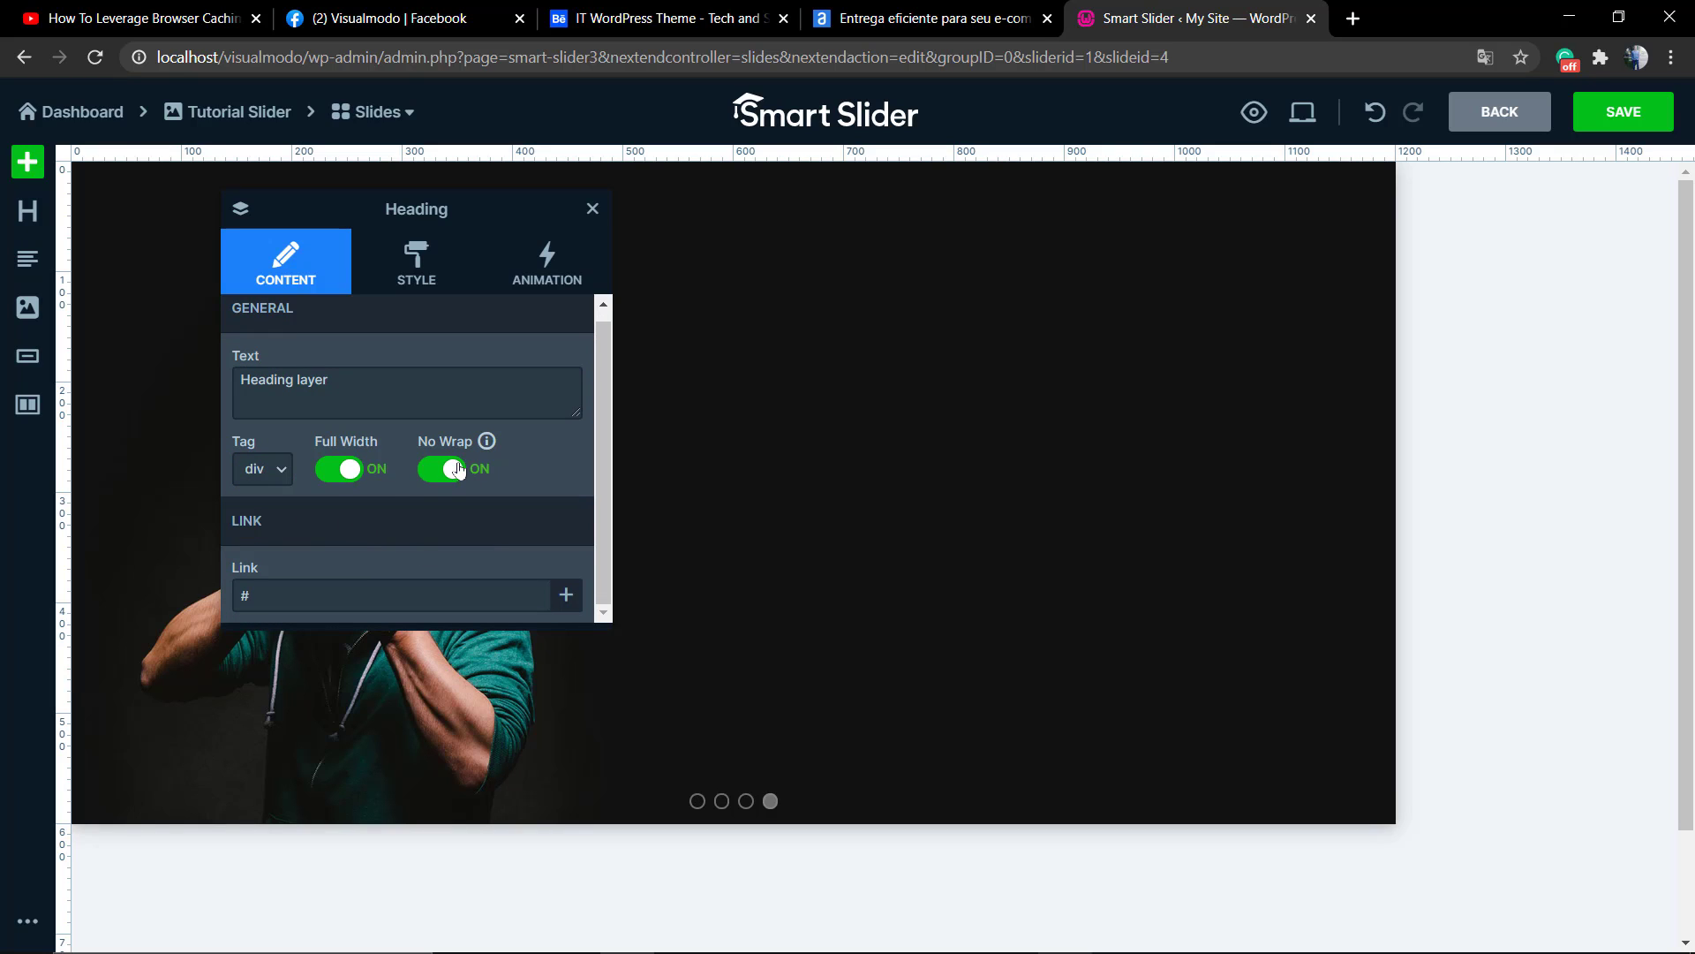
left_click(601, 213)
left_click_drag(530, 492, 727, 556)
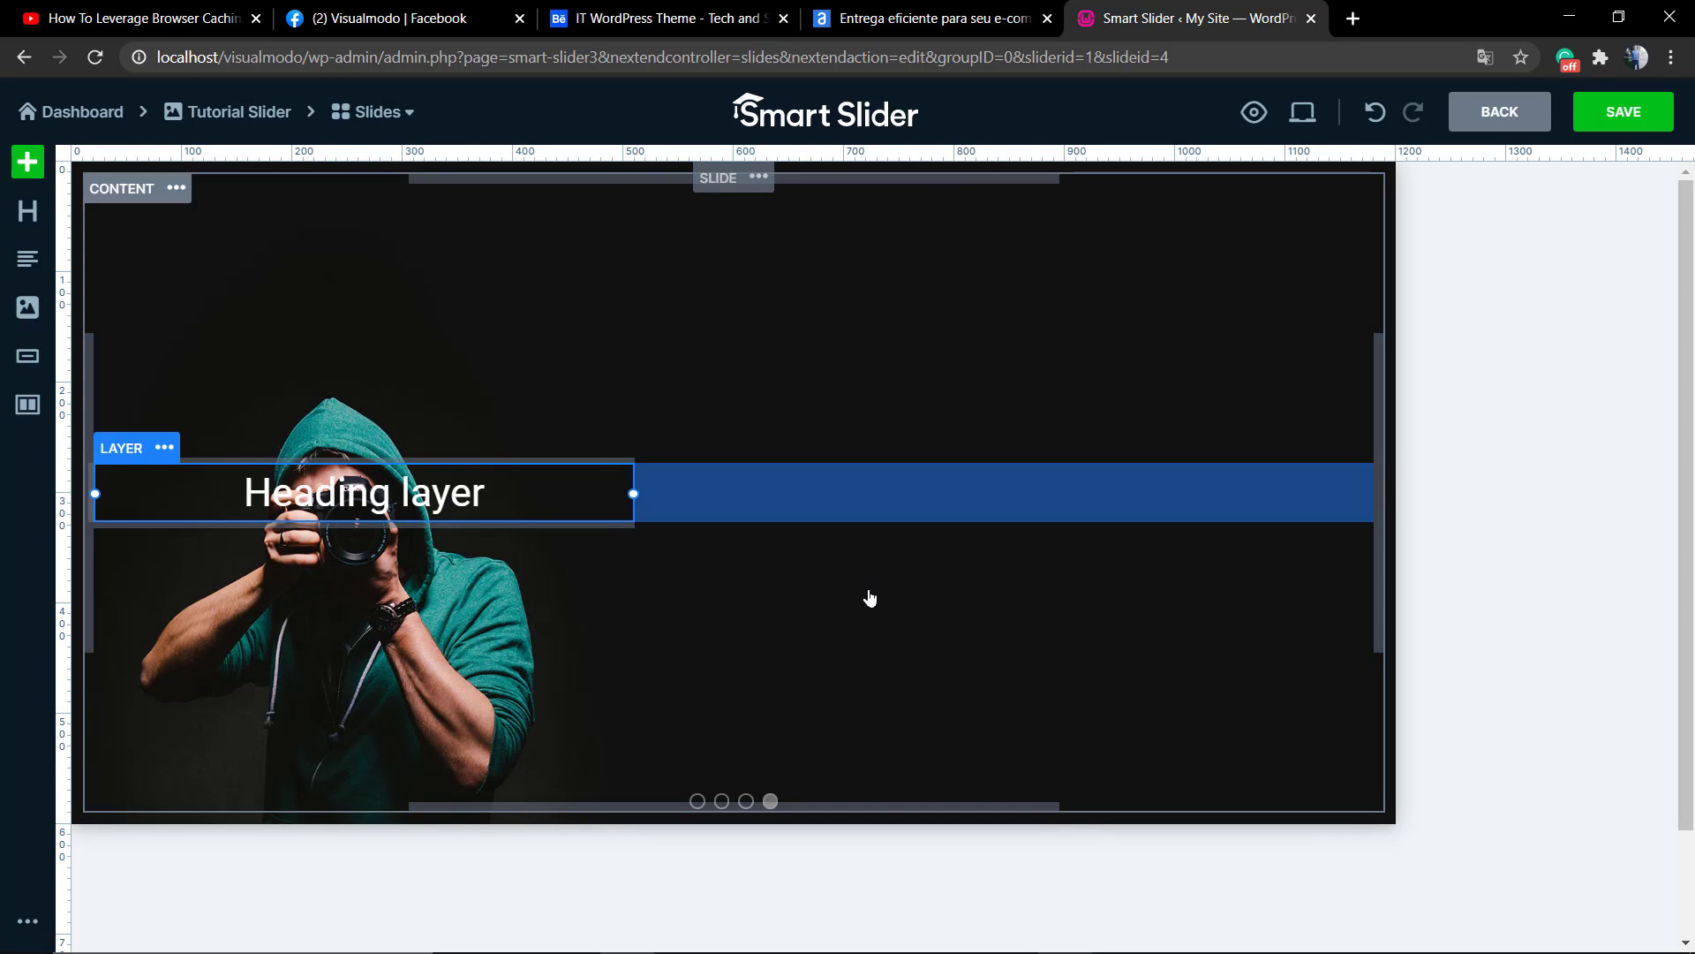
Inspect the content area, then show the heading's Parent containers in its options menu.
left_click(869, 597)
left_click(592, 208)
left_click(391, 417)
left_click(588, 210)
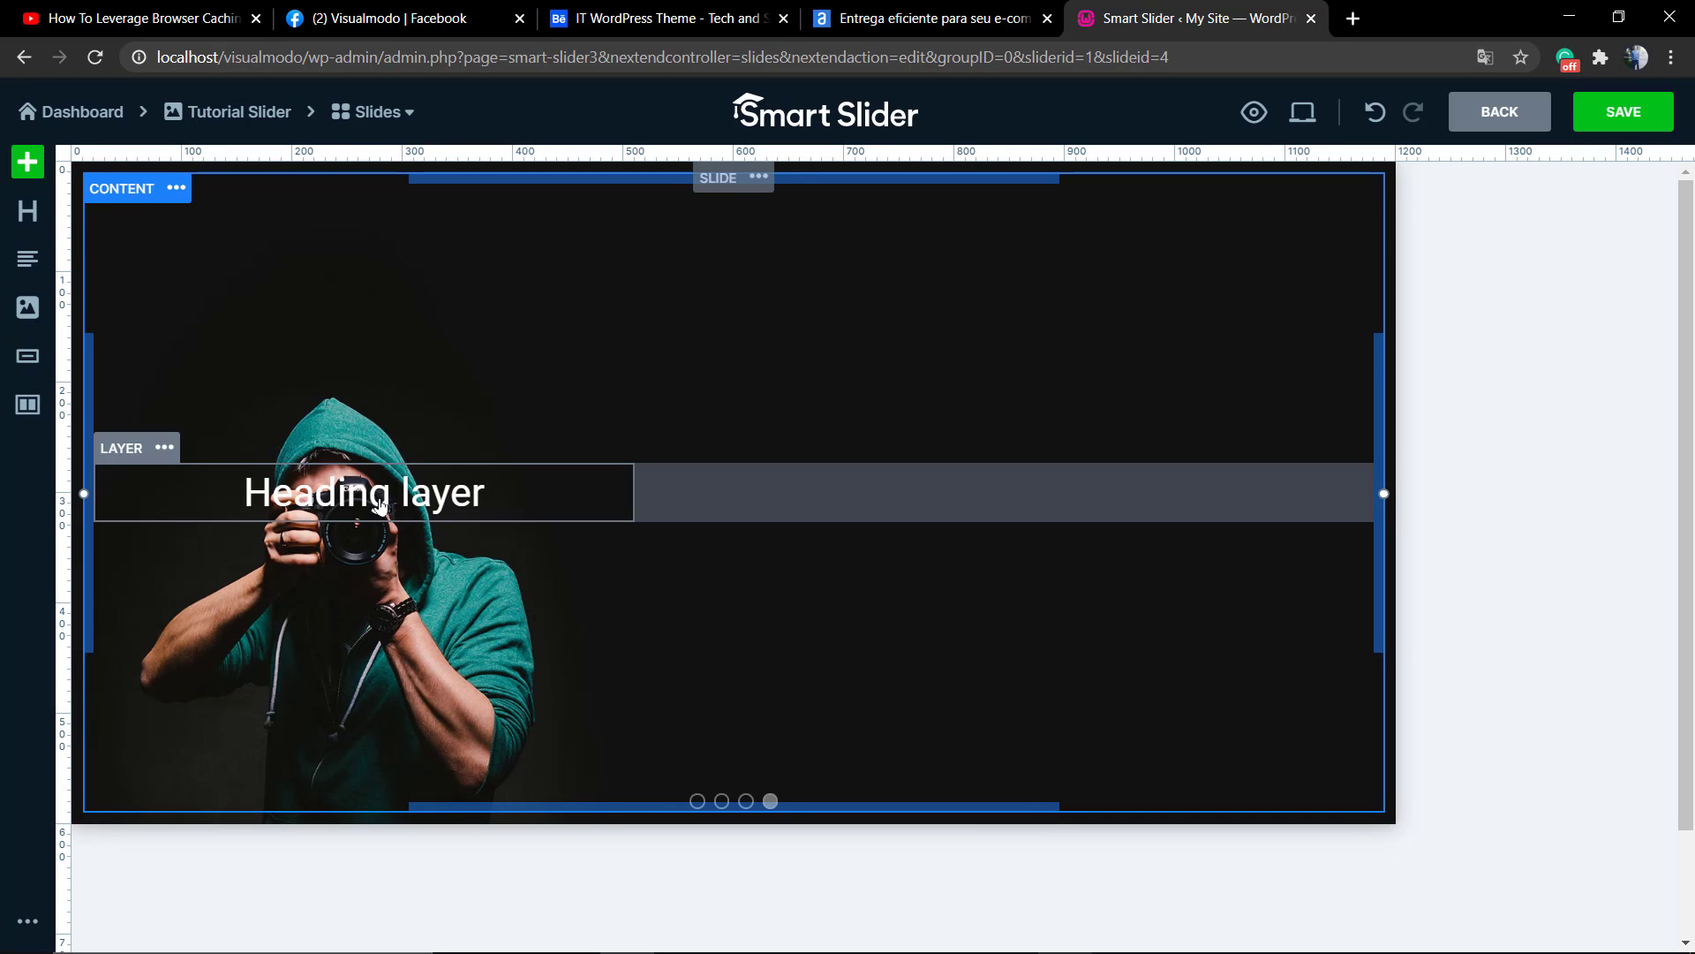
left_click(379, 503)
left_click(591, 209)
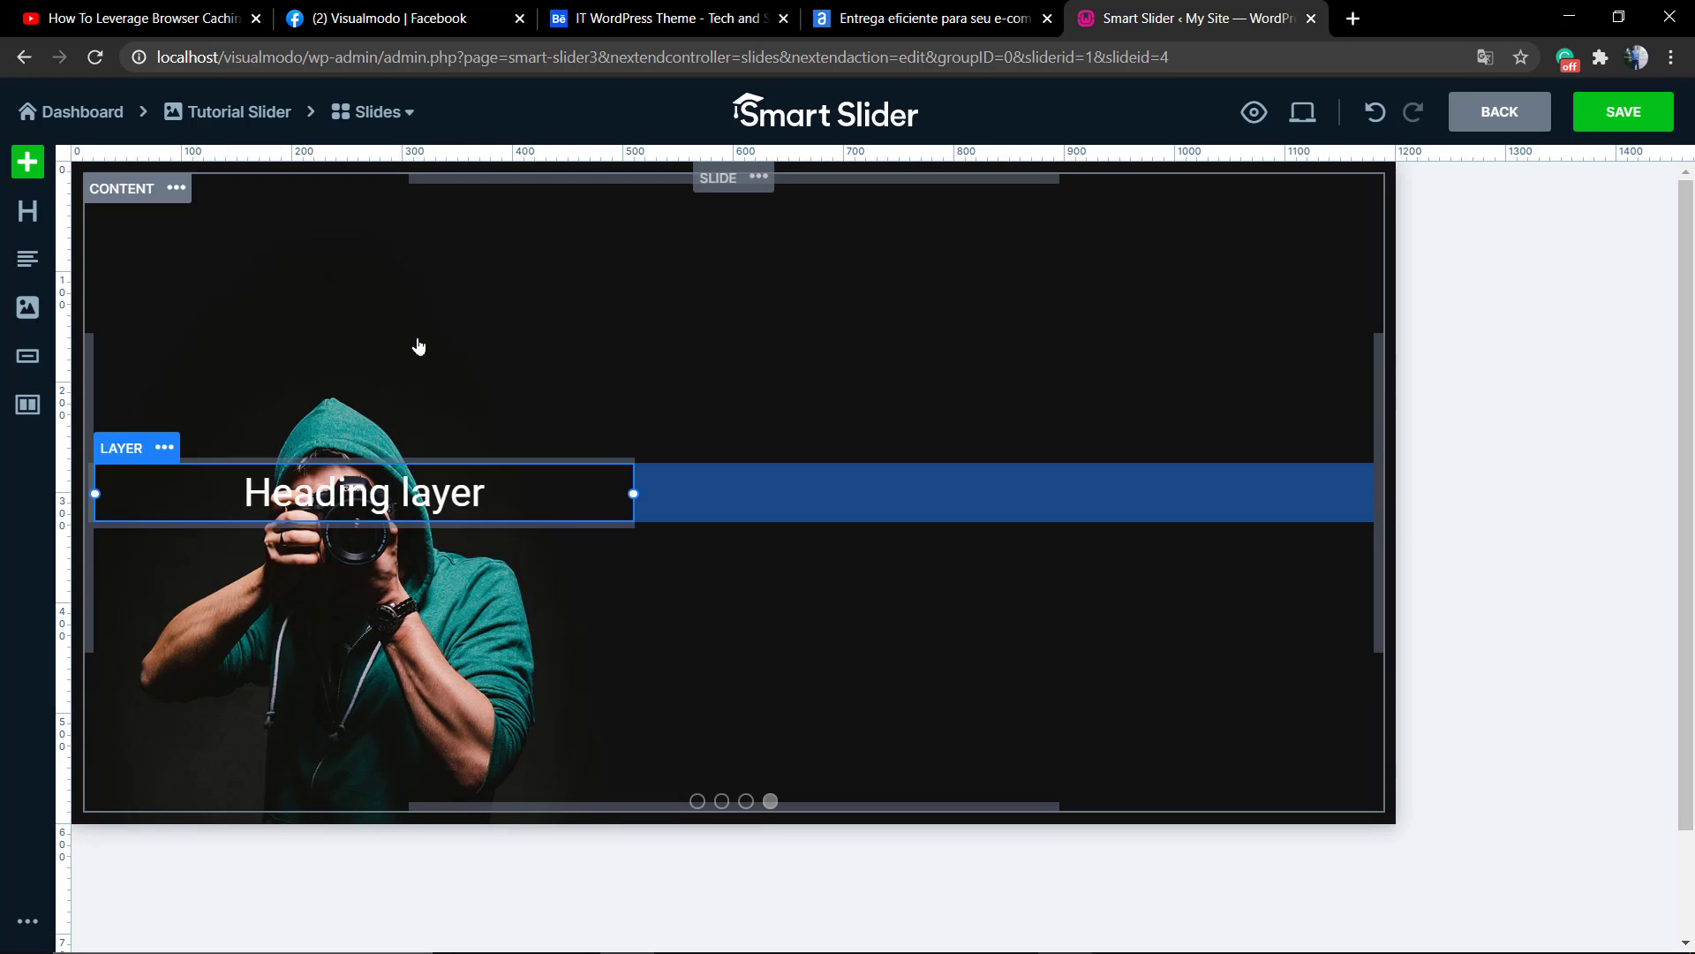
left_click(163, 449)
mouse_move(162, 565)
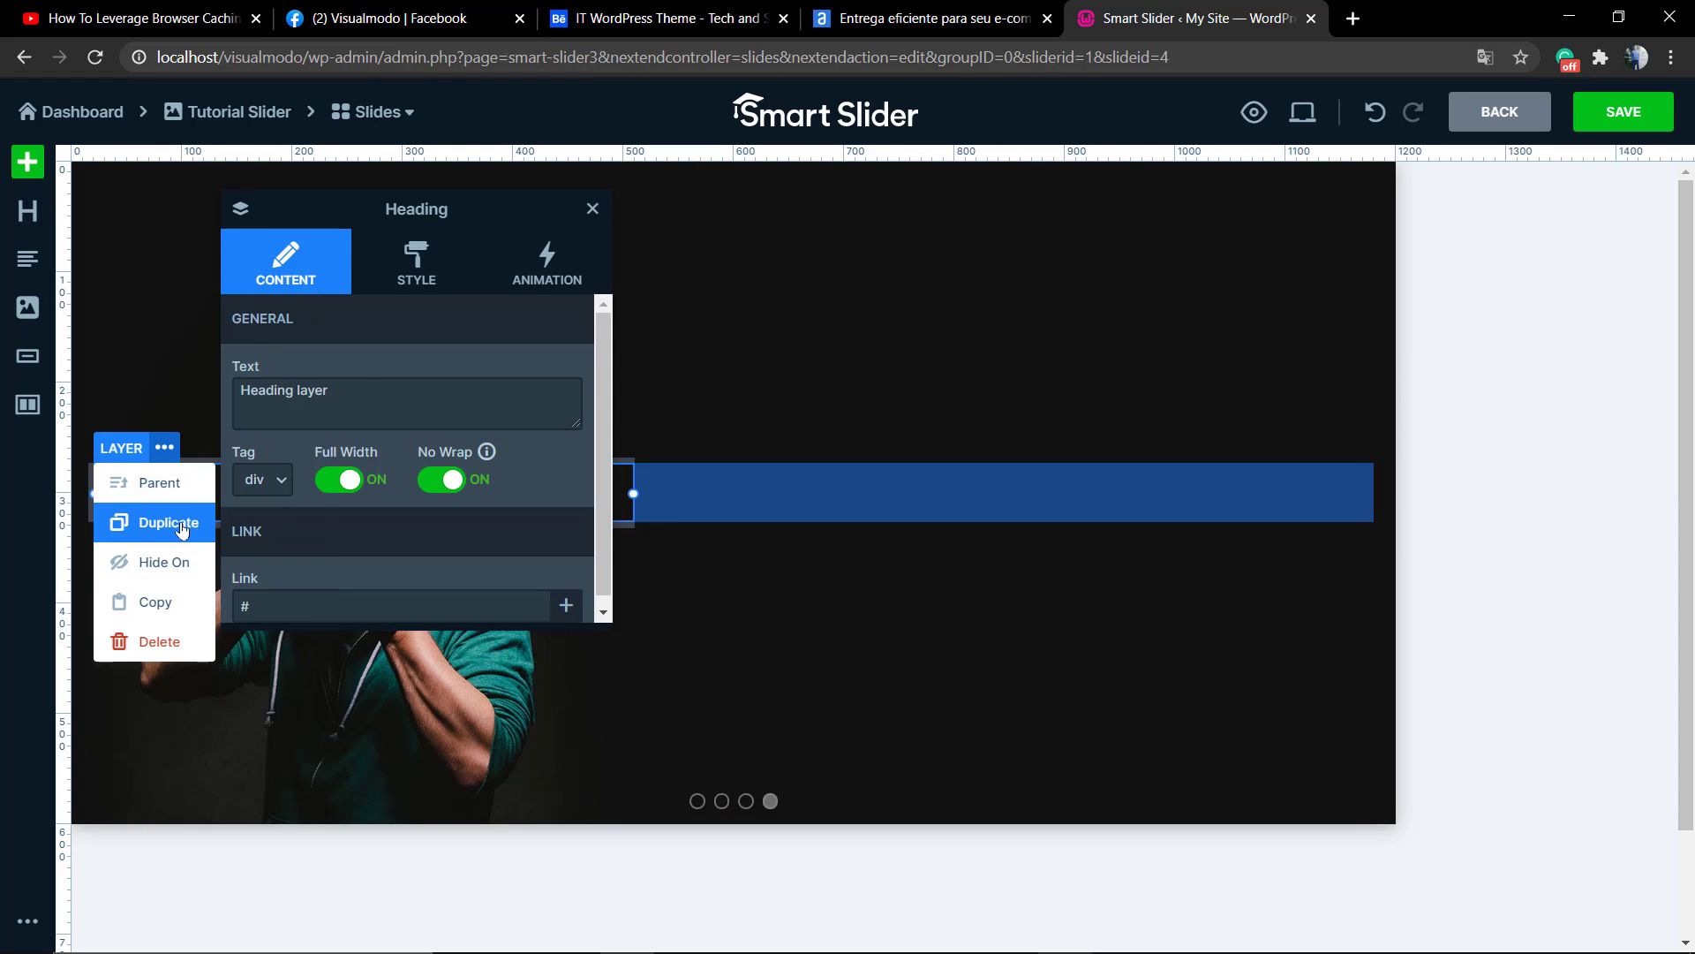
mouse_move(179, 492)
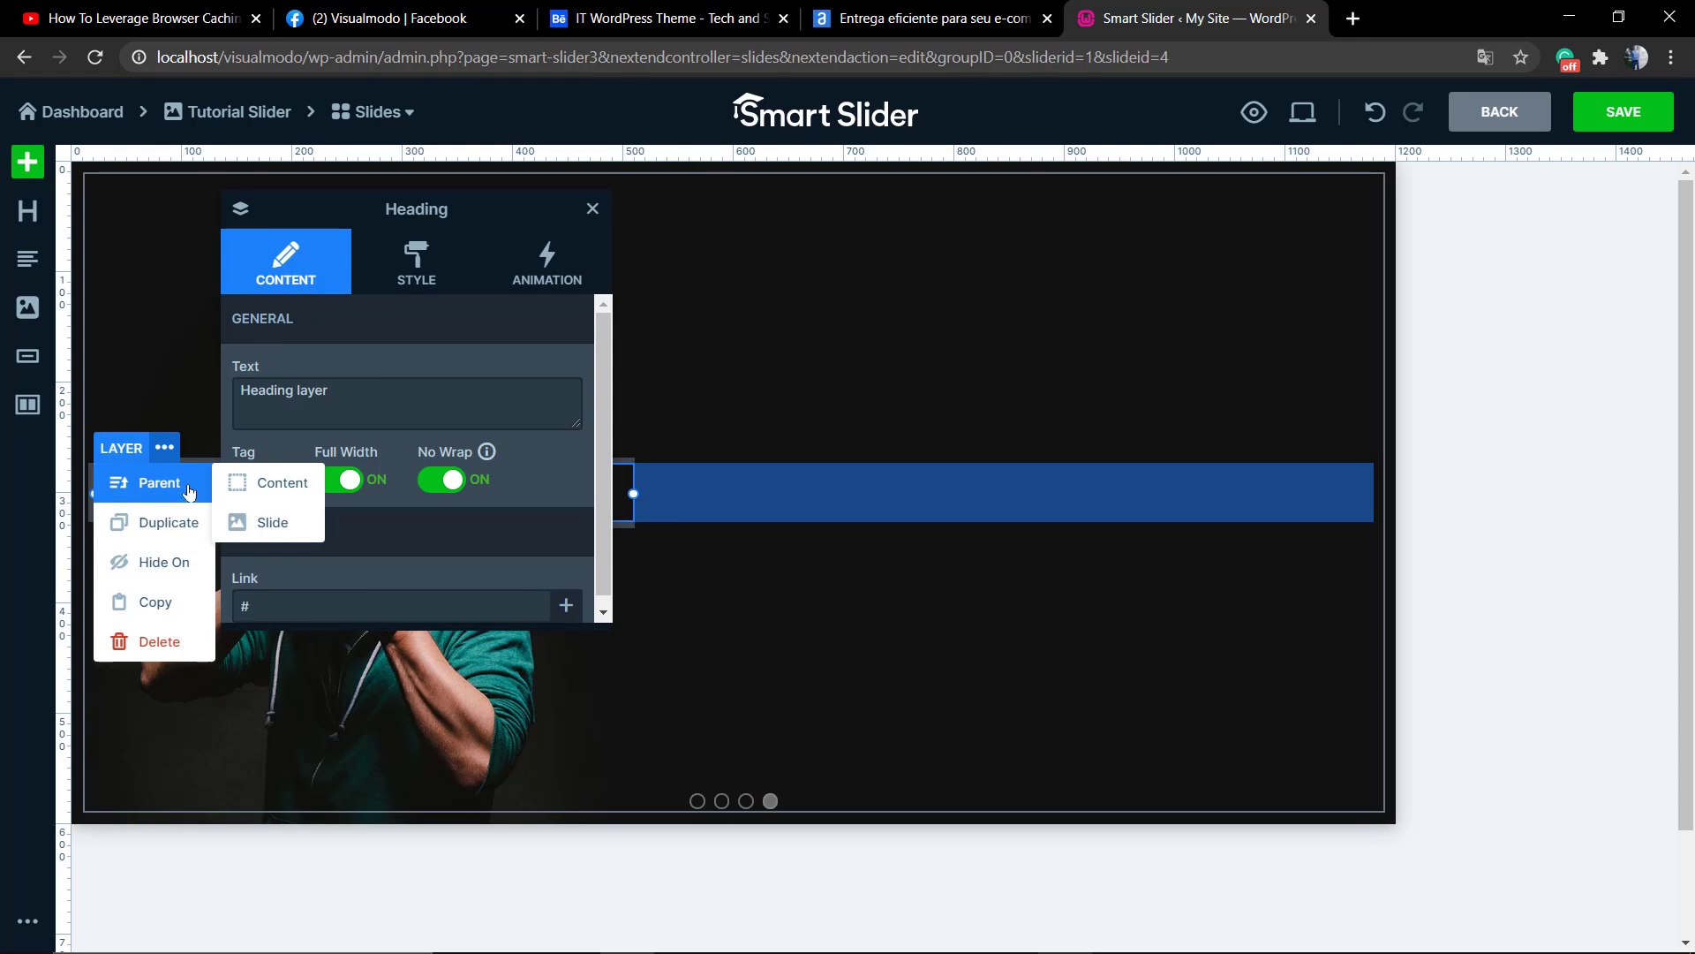
Select the parent Content container and set its vertical alignment to top.
left_click(269, 499)
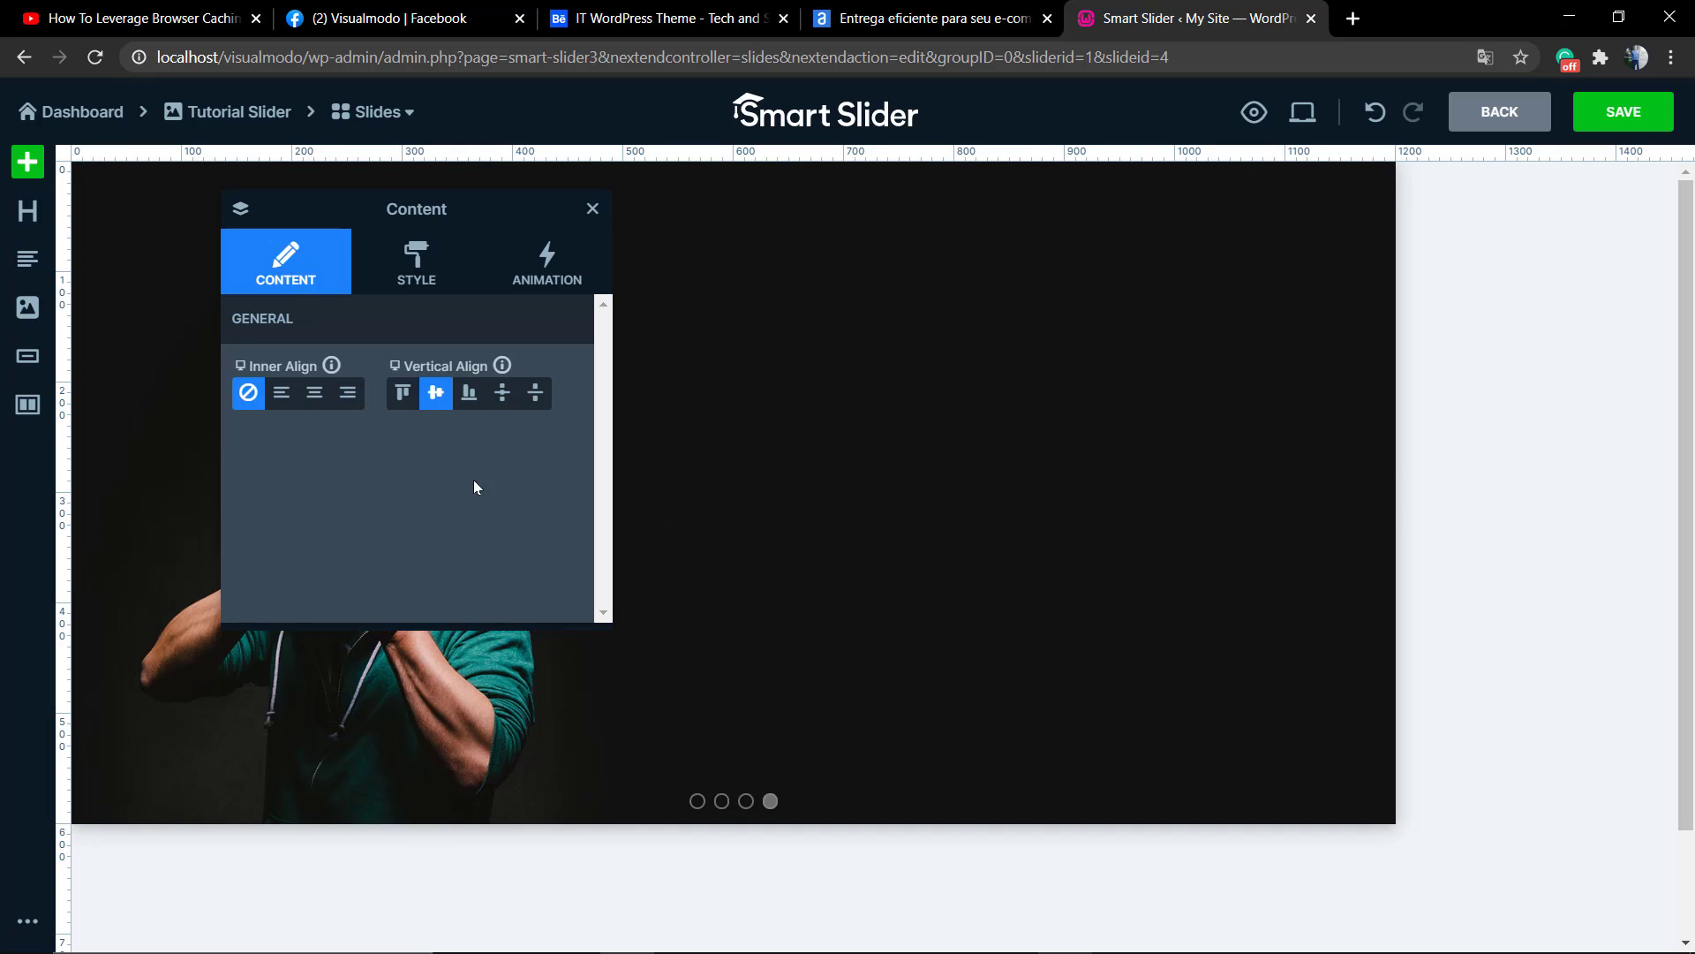
left_click(468, 399)
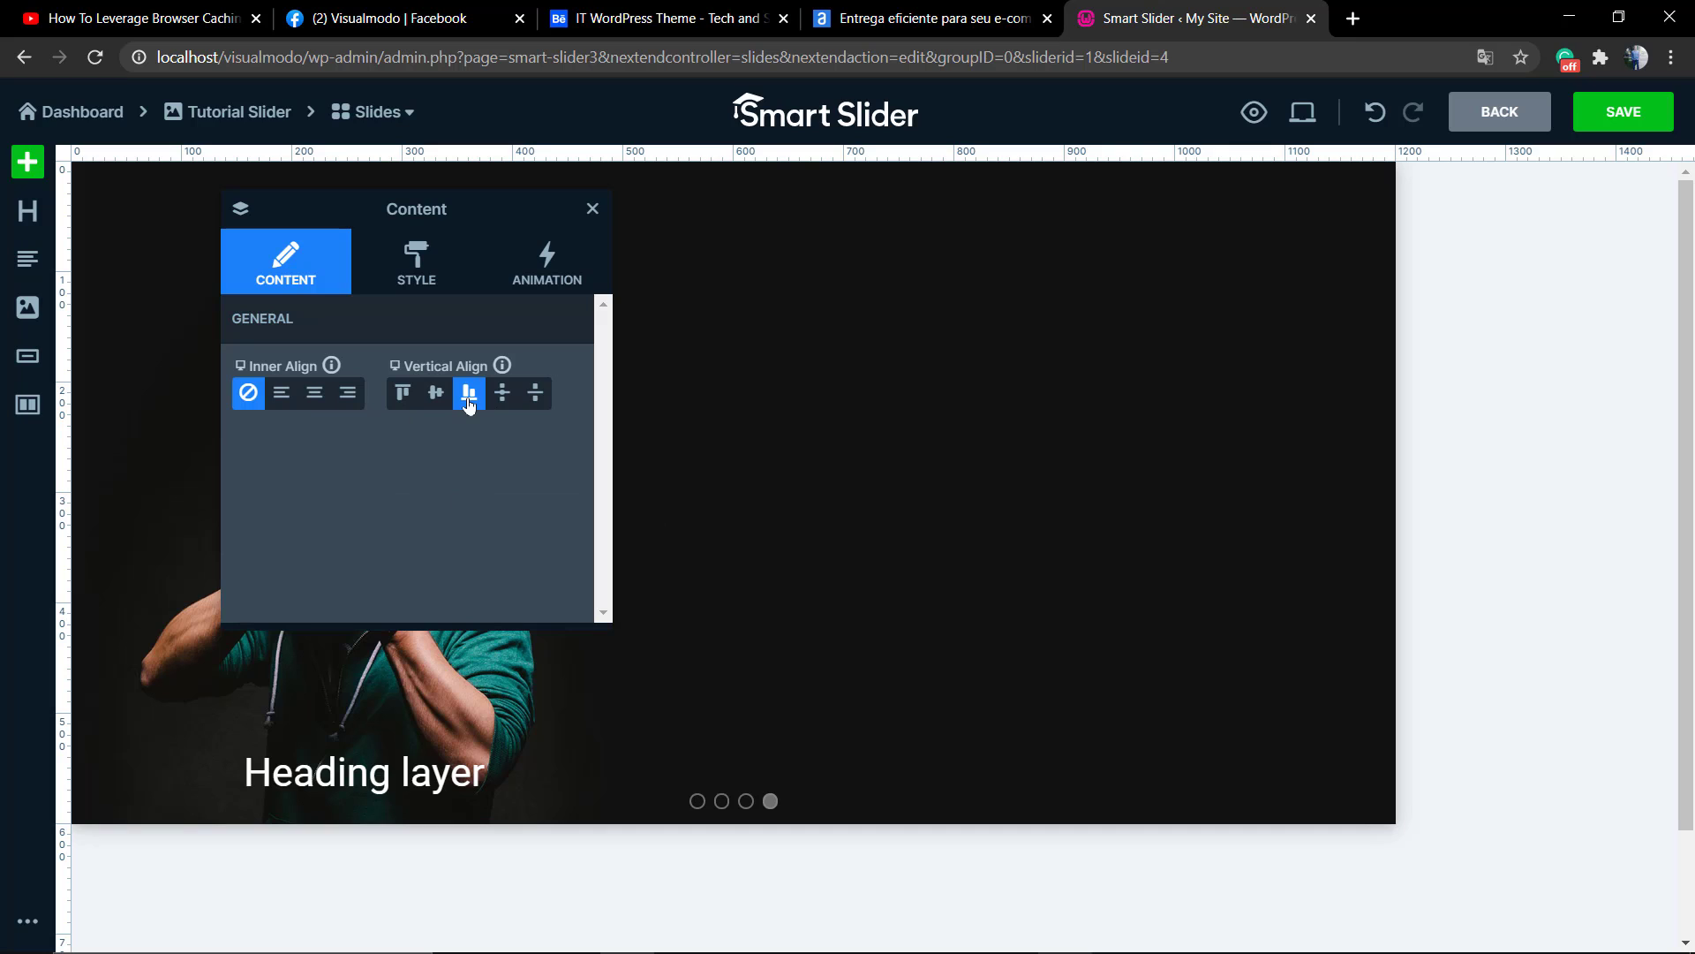
left_click(433, 399)
left_click(408, 397)
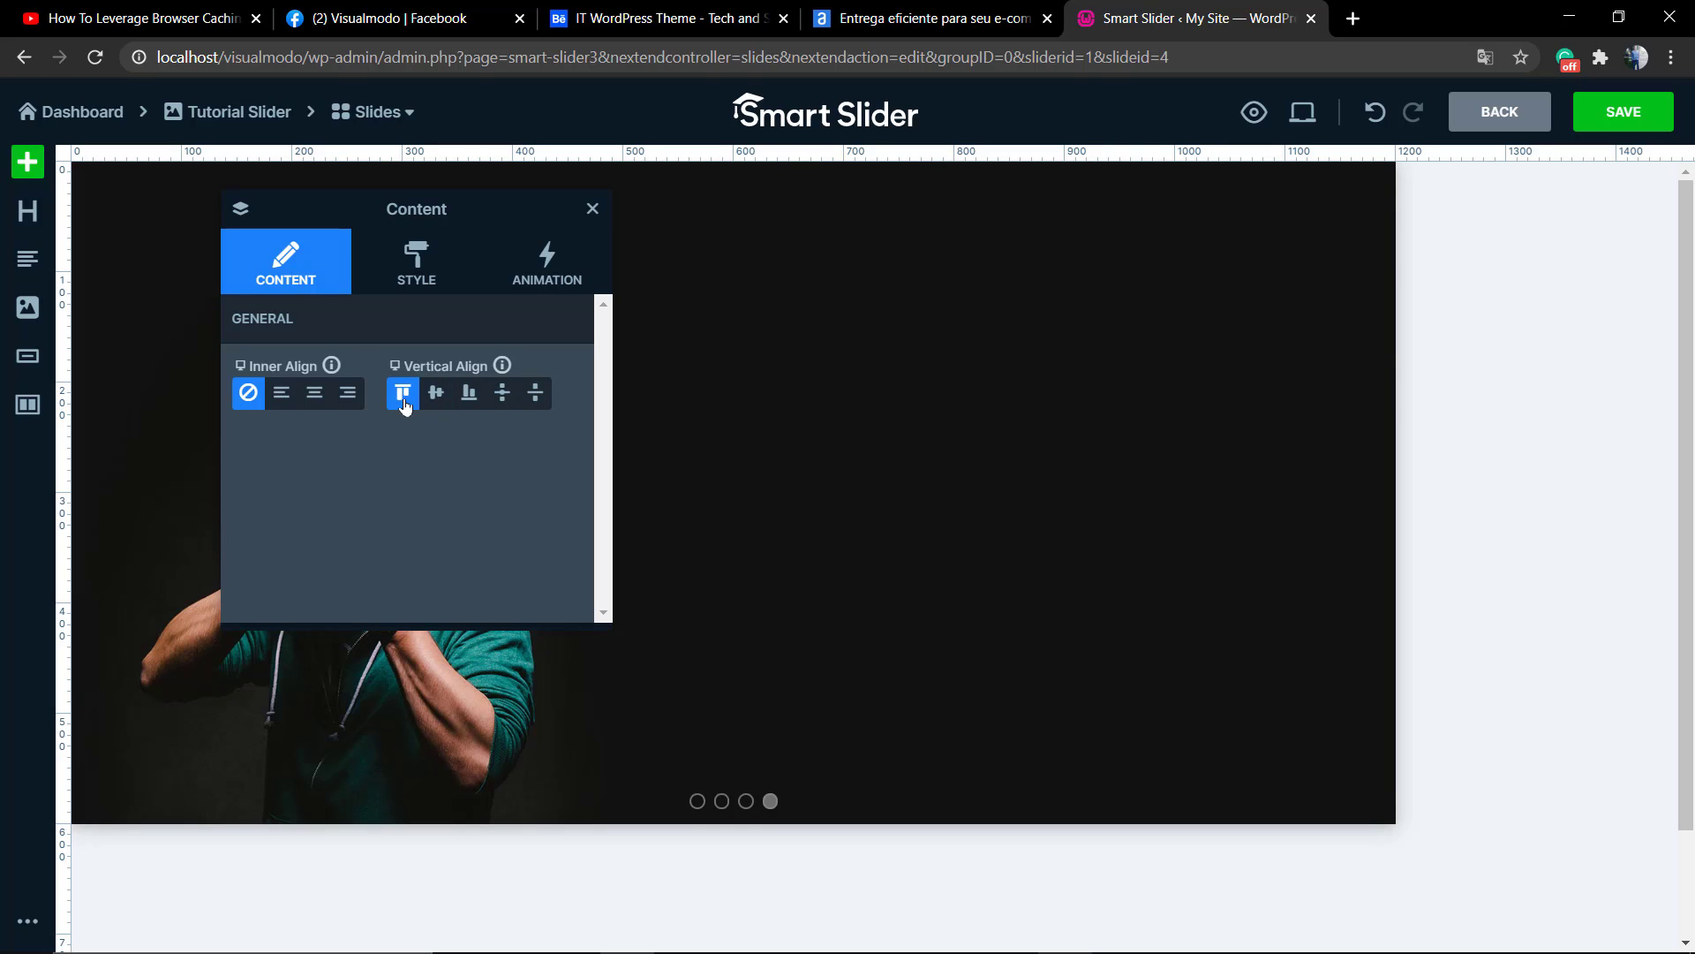
left_click(502, 393)
left_click_drag(453, 229, 531, 422)
left_click(614, 589)
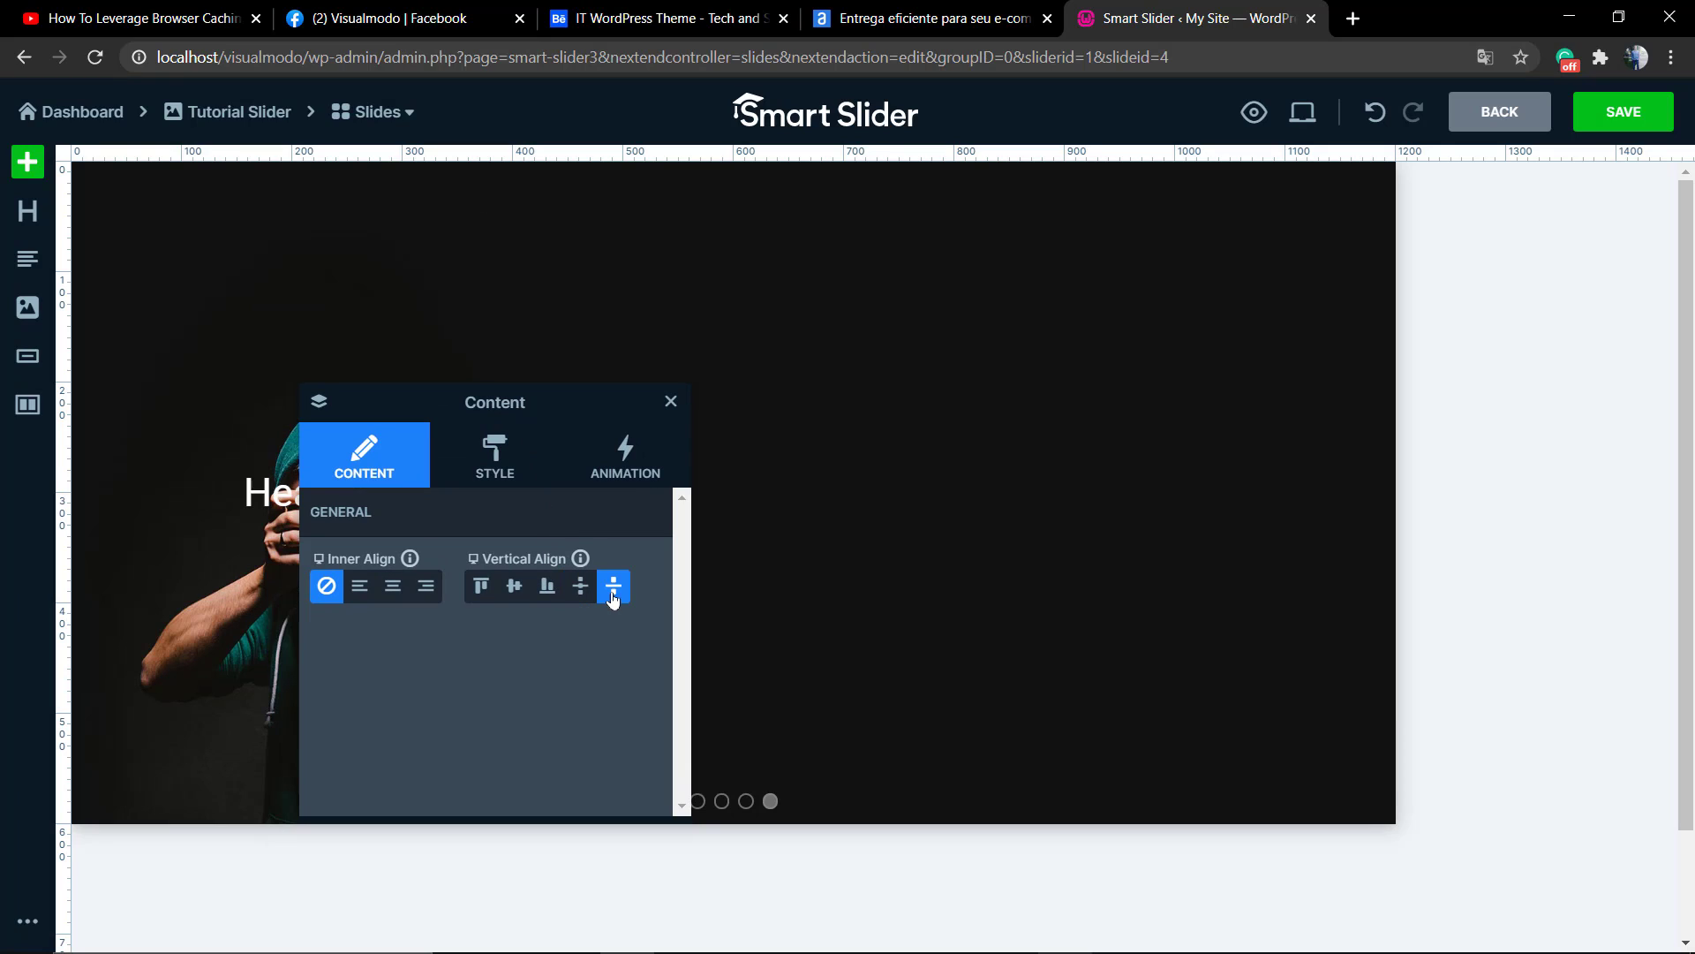
left_click(582, 589)
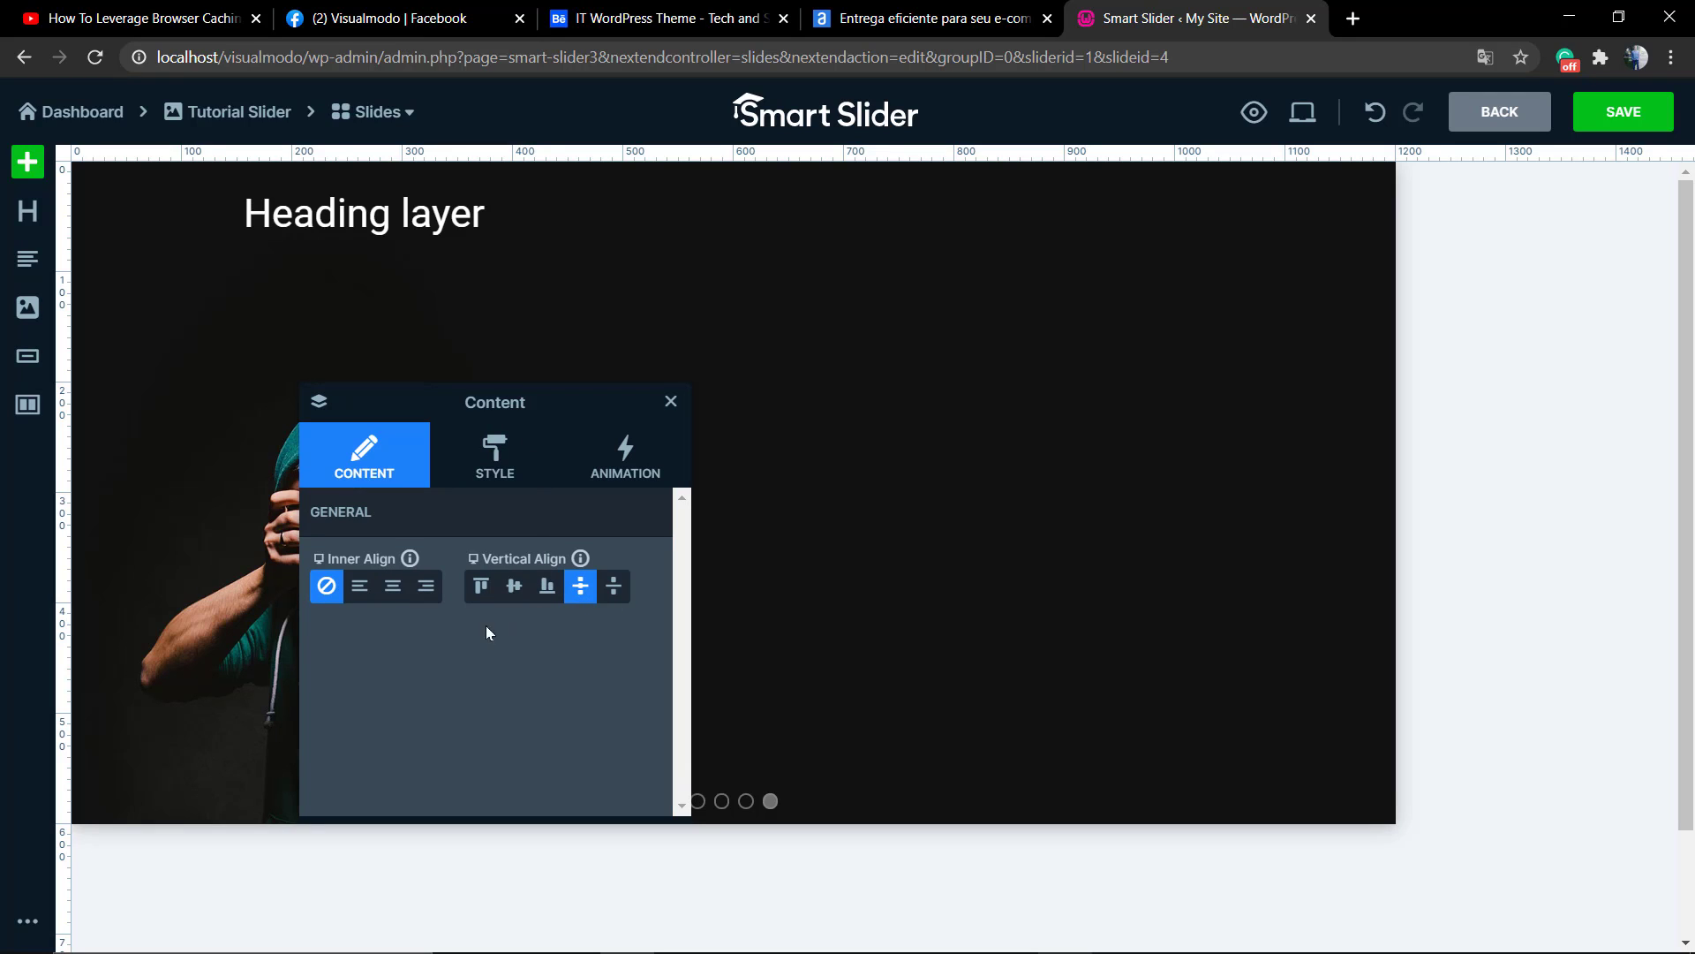
Set the content's inner alignment to center and close the Content panel.
left_click(394, 588)
left_click(426, 587)
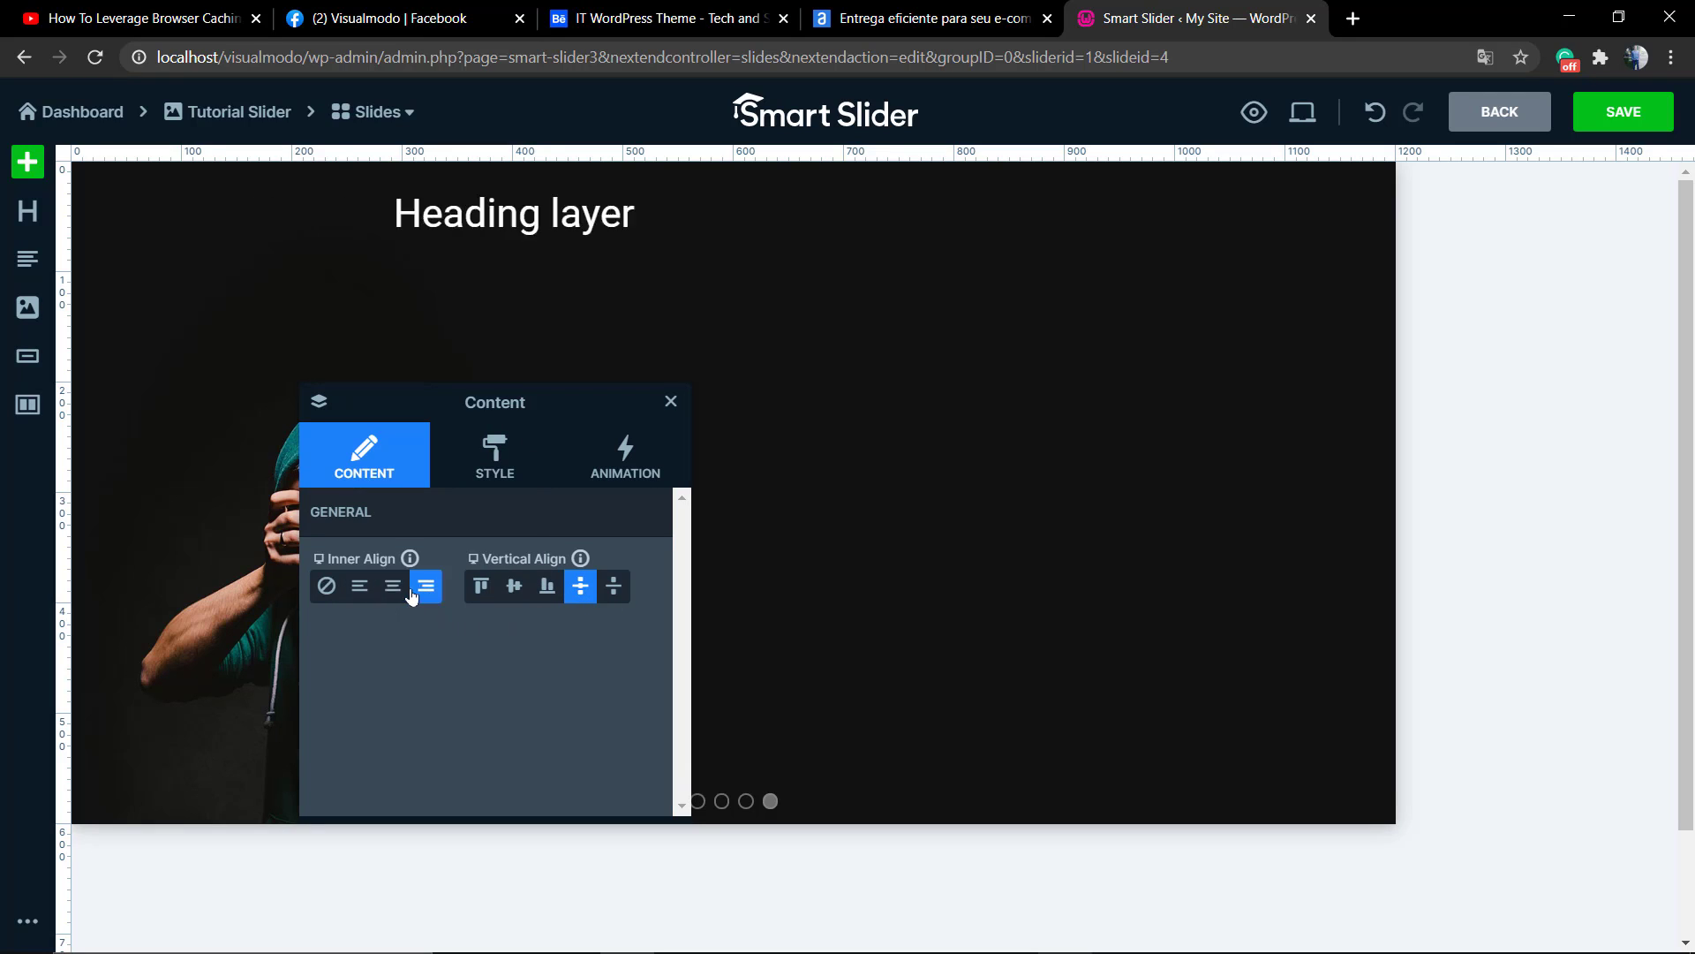
left_click(394, 588)
left_click(362, 583)
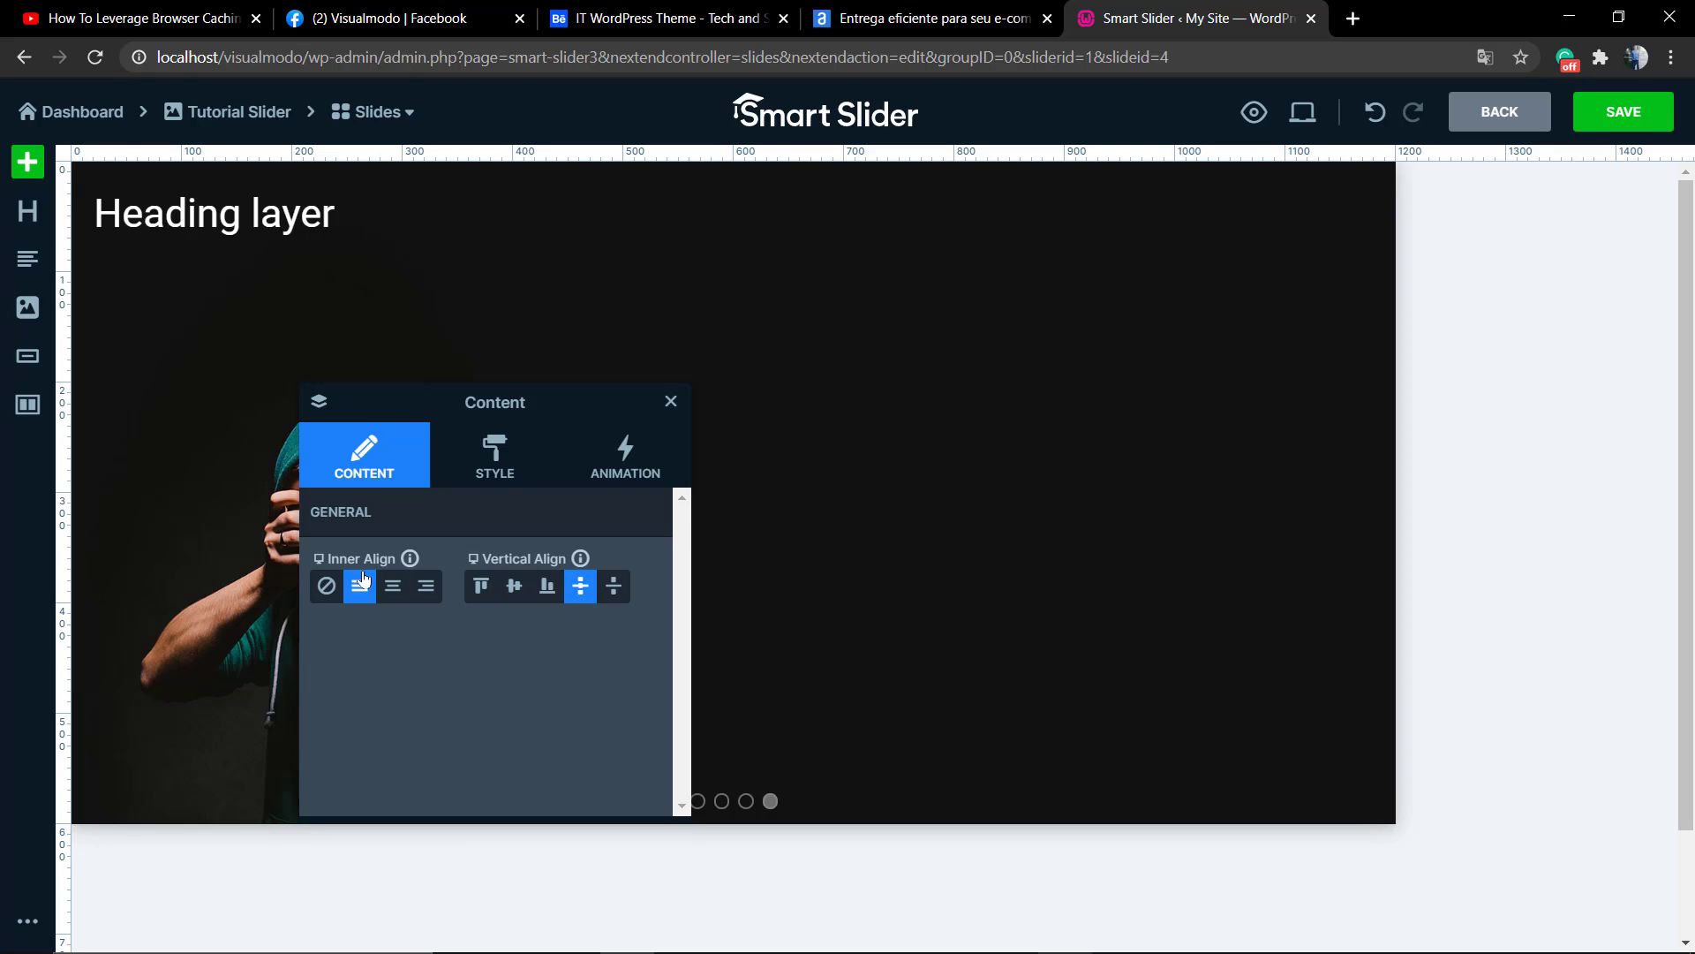
left_click(389, 580)
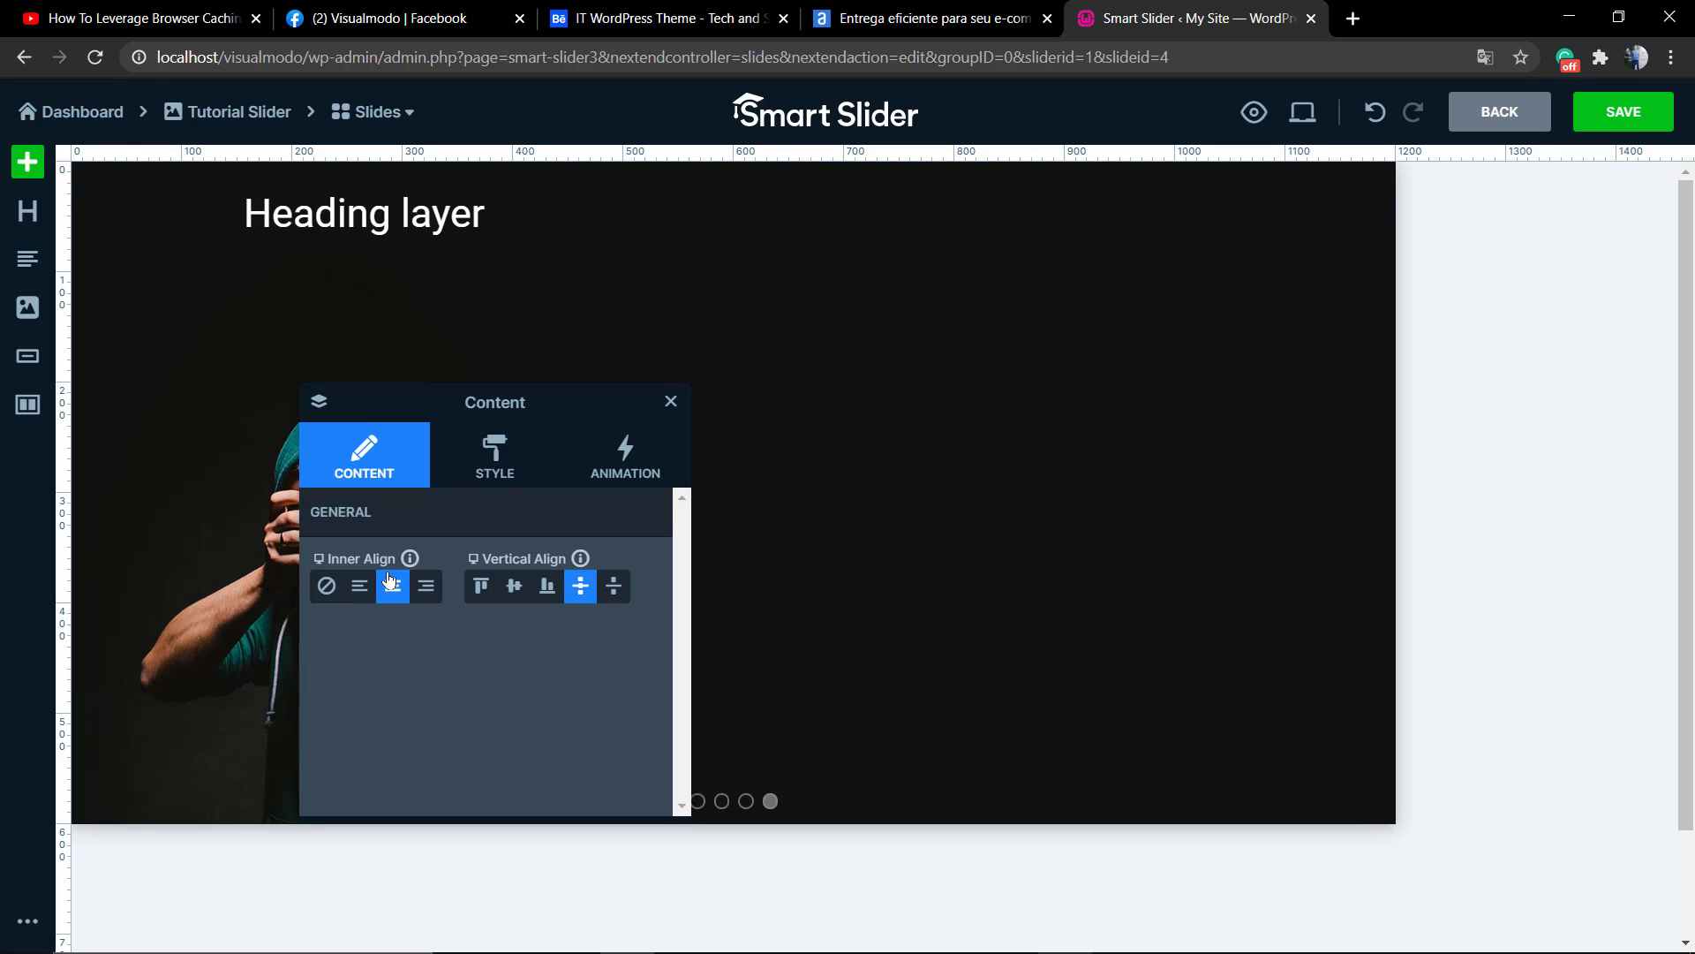
left_click(670, 404)
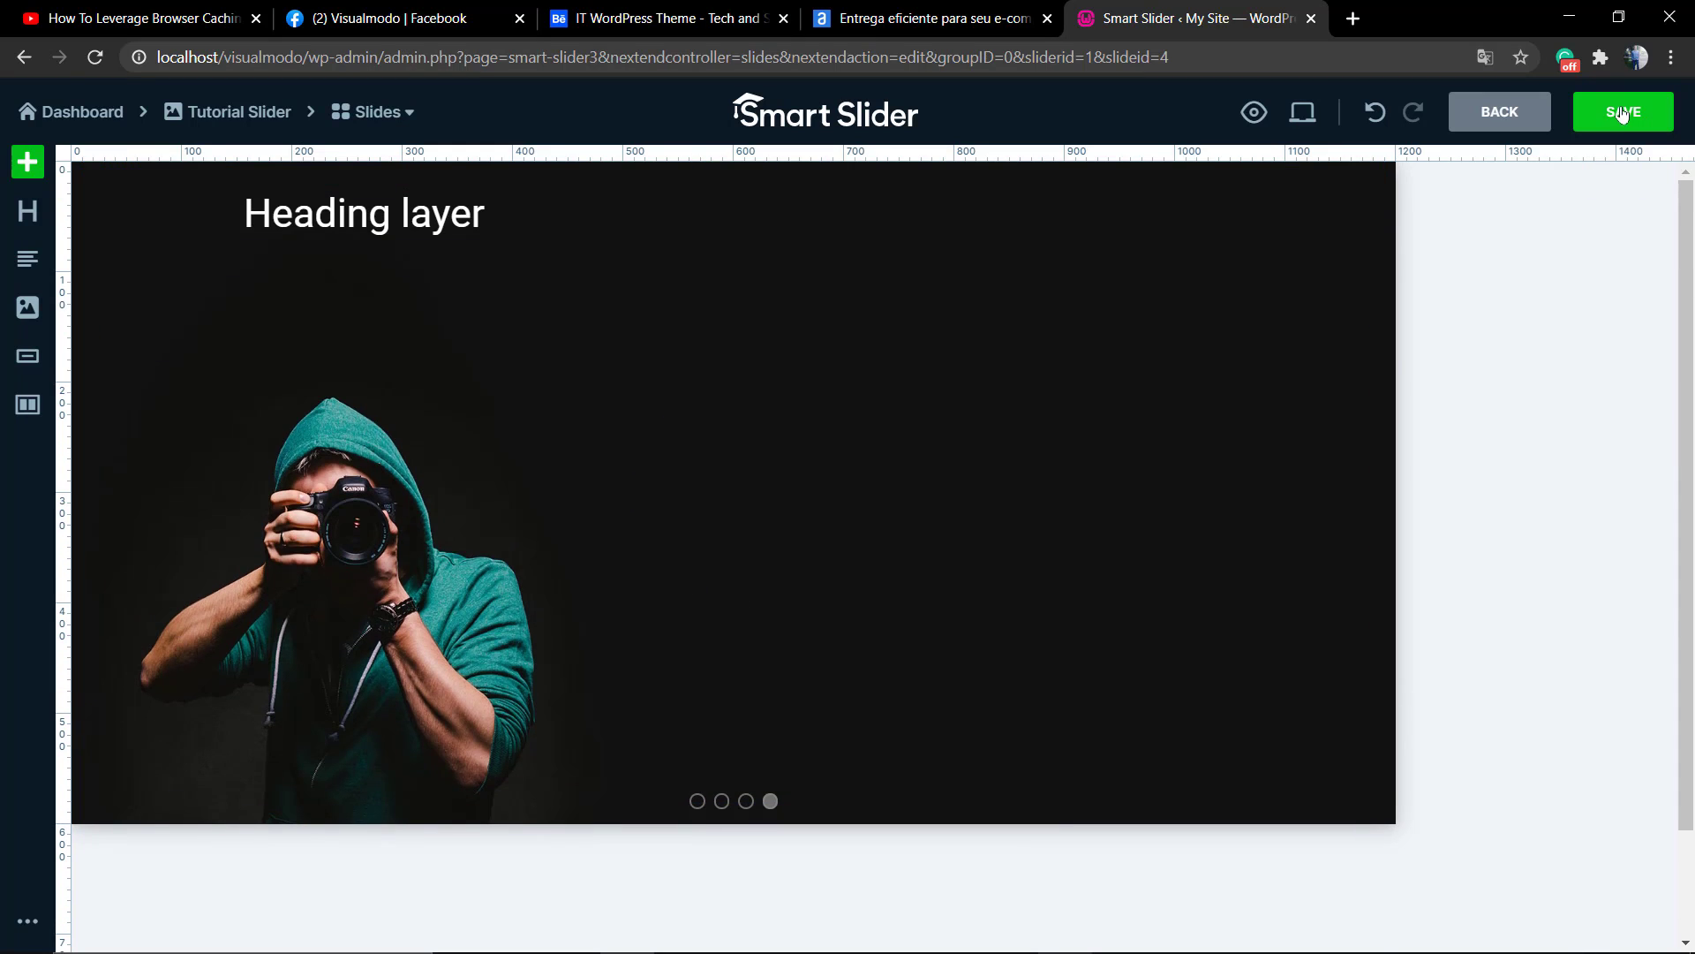
Save the edited slide and return to the Tutorial Slider settings page.
left_click(1618, 113)
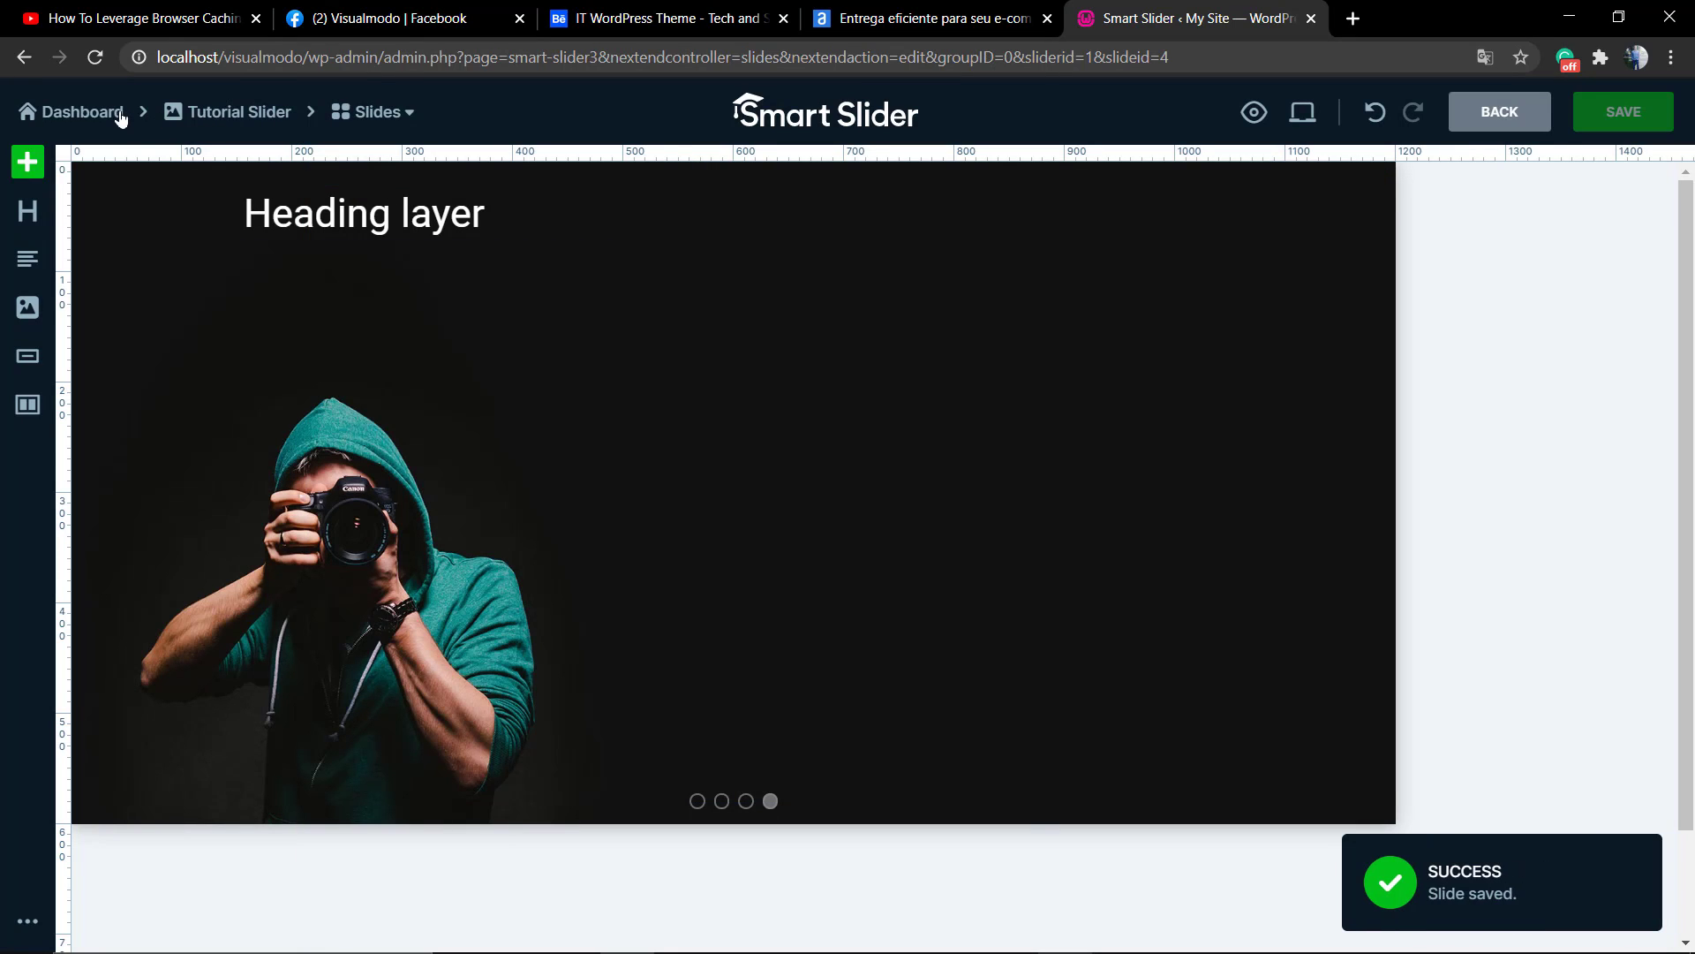
left_click(262, 121)
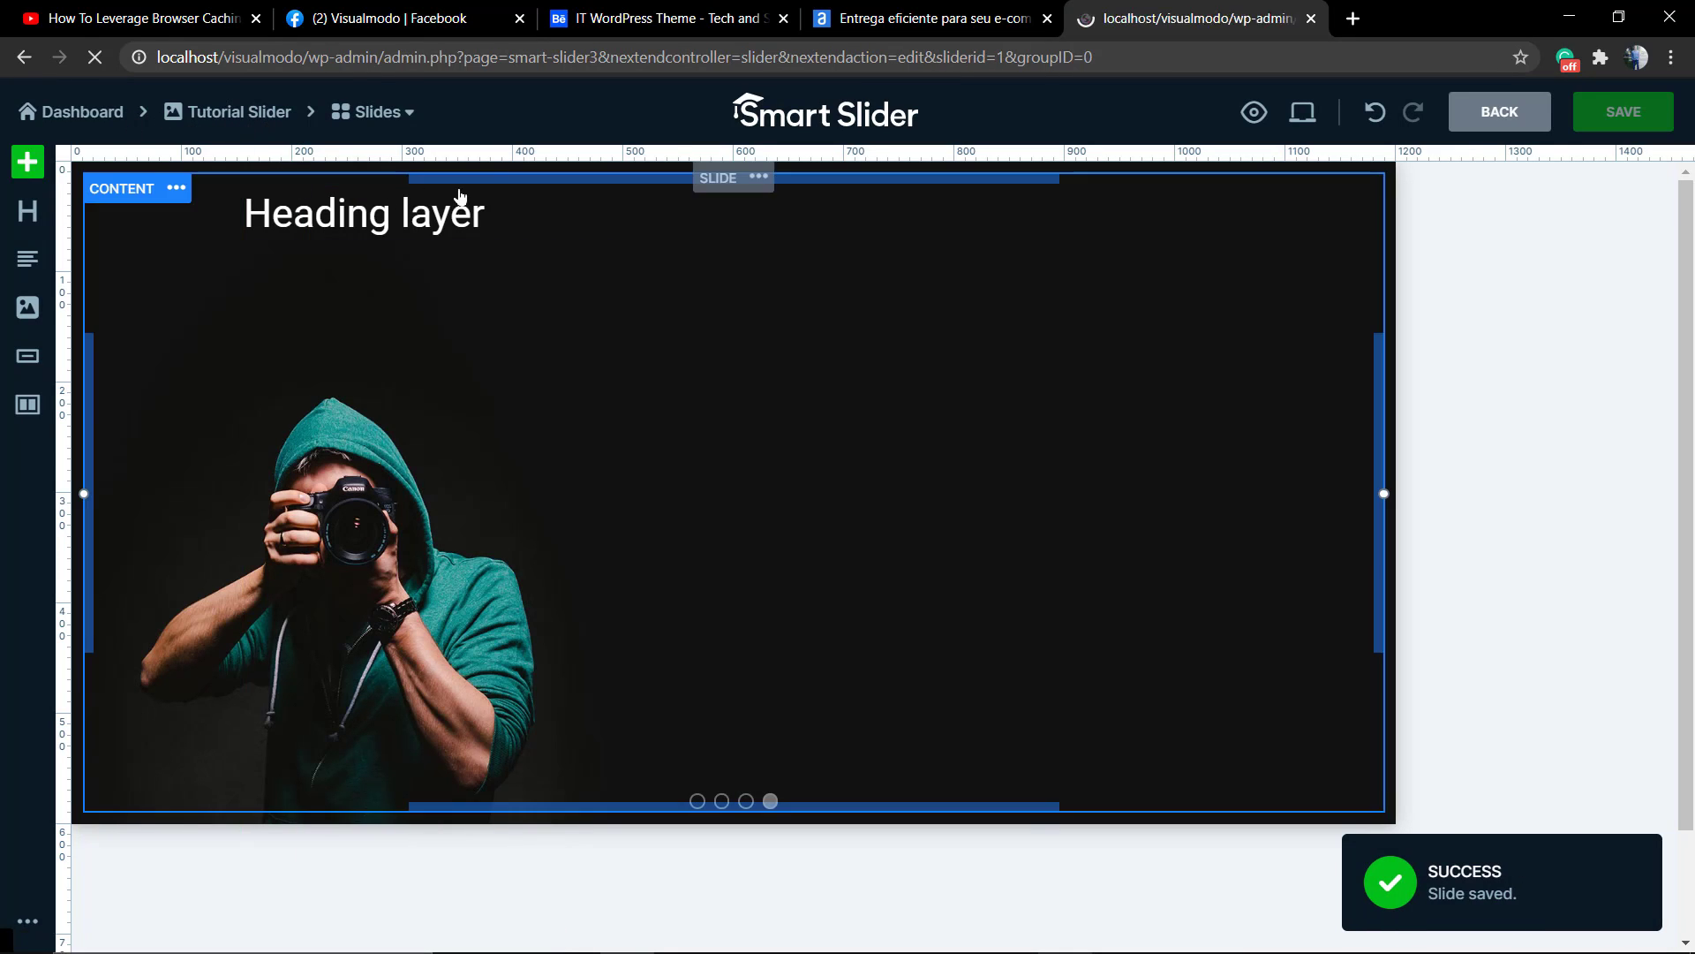
scroll(610, 495, "down", 2)
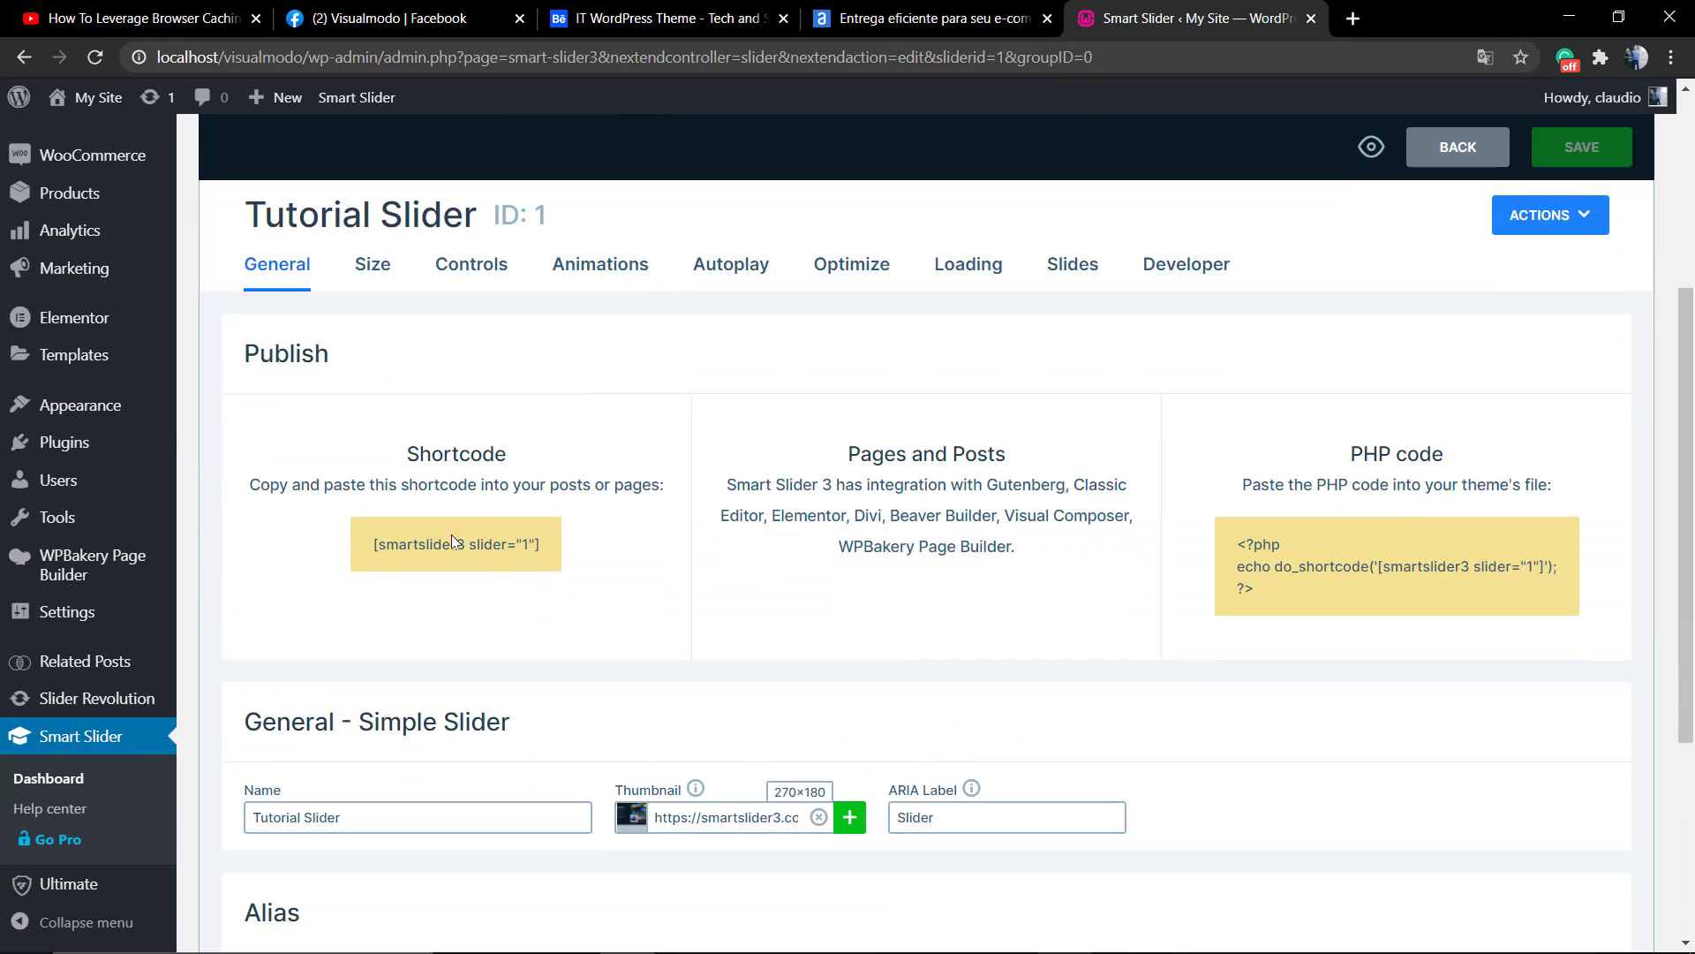
Copy the shortcode [smartslider3 slider="1"] from the Publish section.
left_click(452, 536)
key("ctrl+c")
scroll(309, 430, "up", 5)
mouse_move(79, 346)
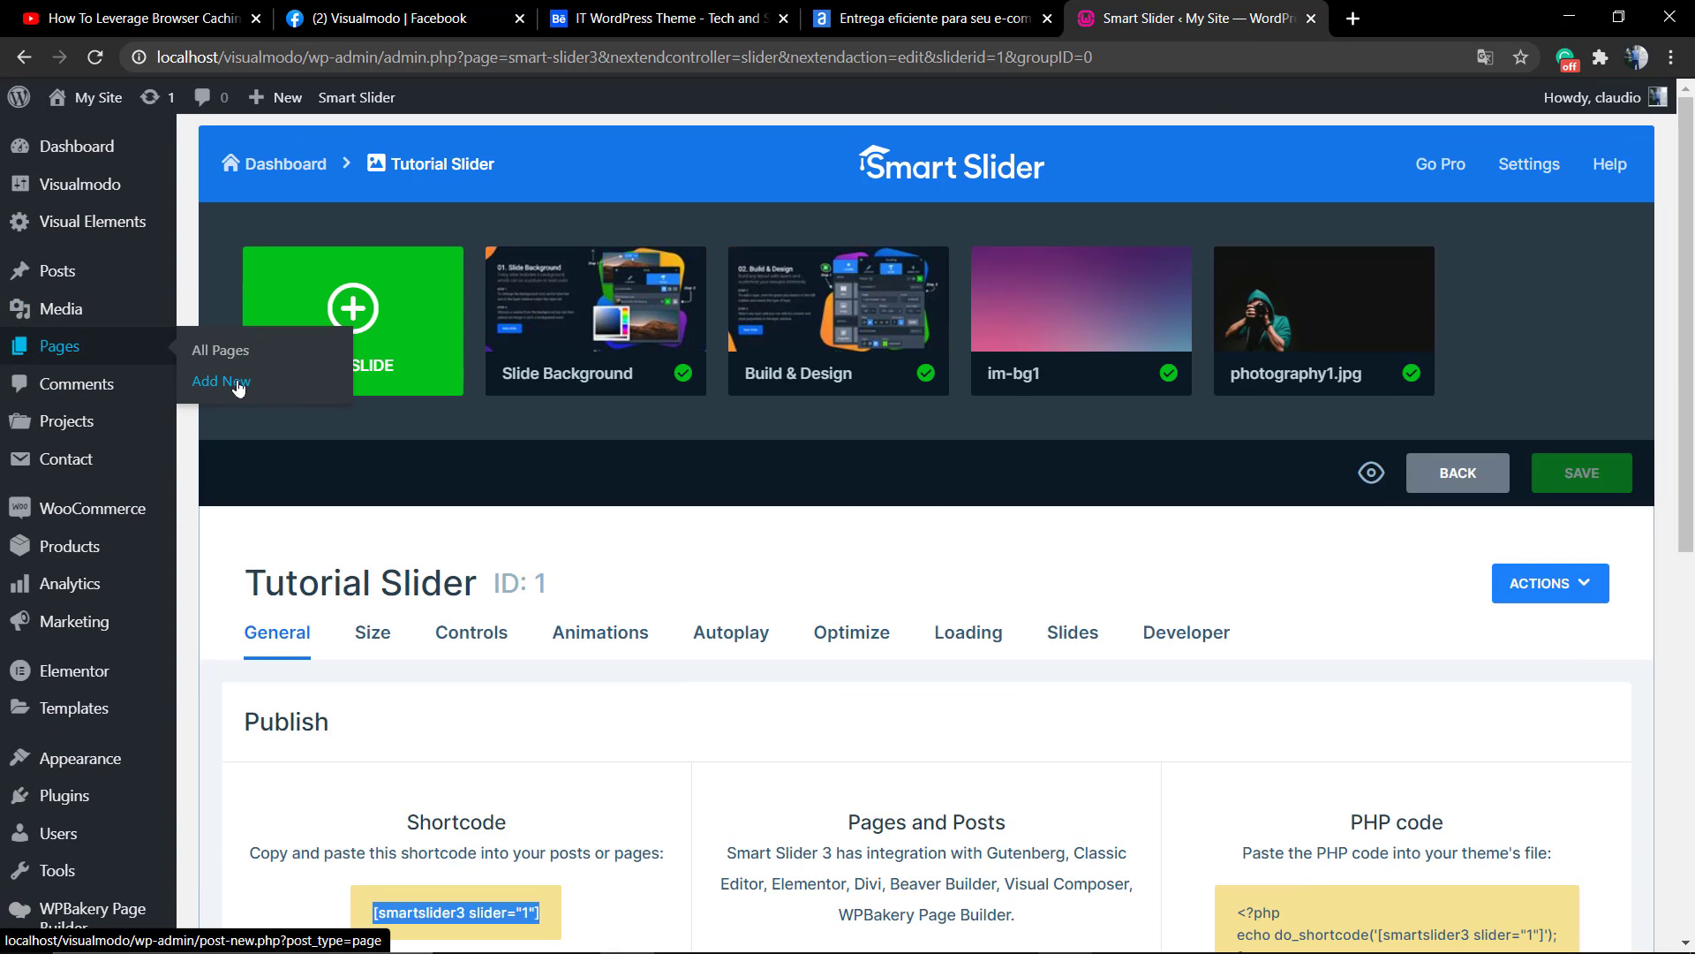
scroll(741, 494, "down", 5)
scroll(1309, 510, "up", 5)
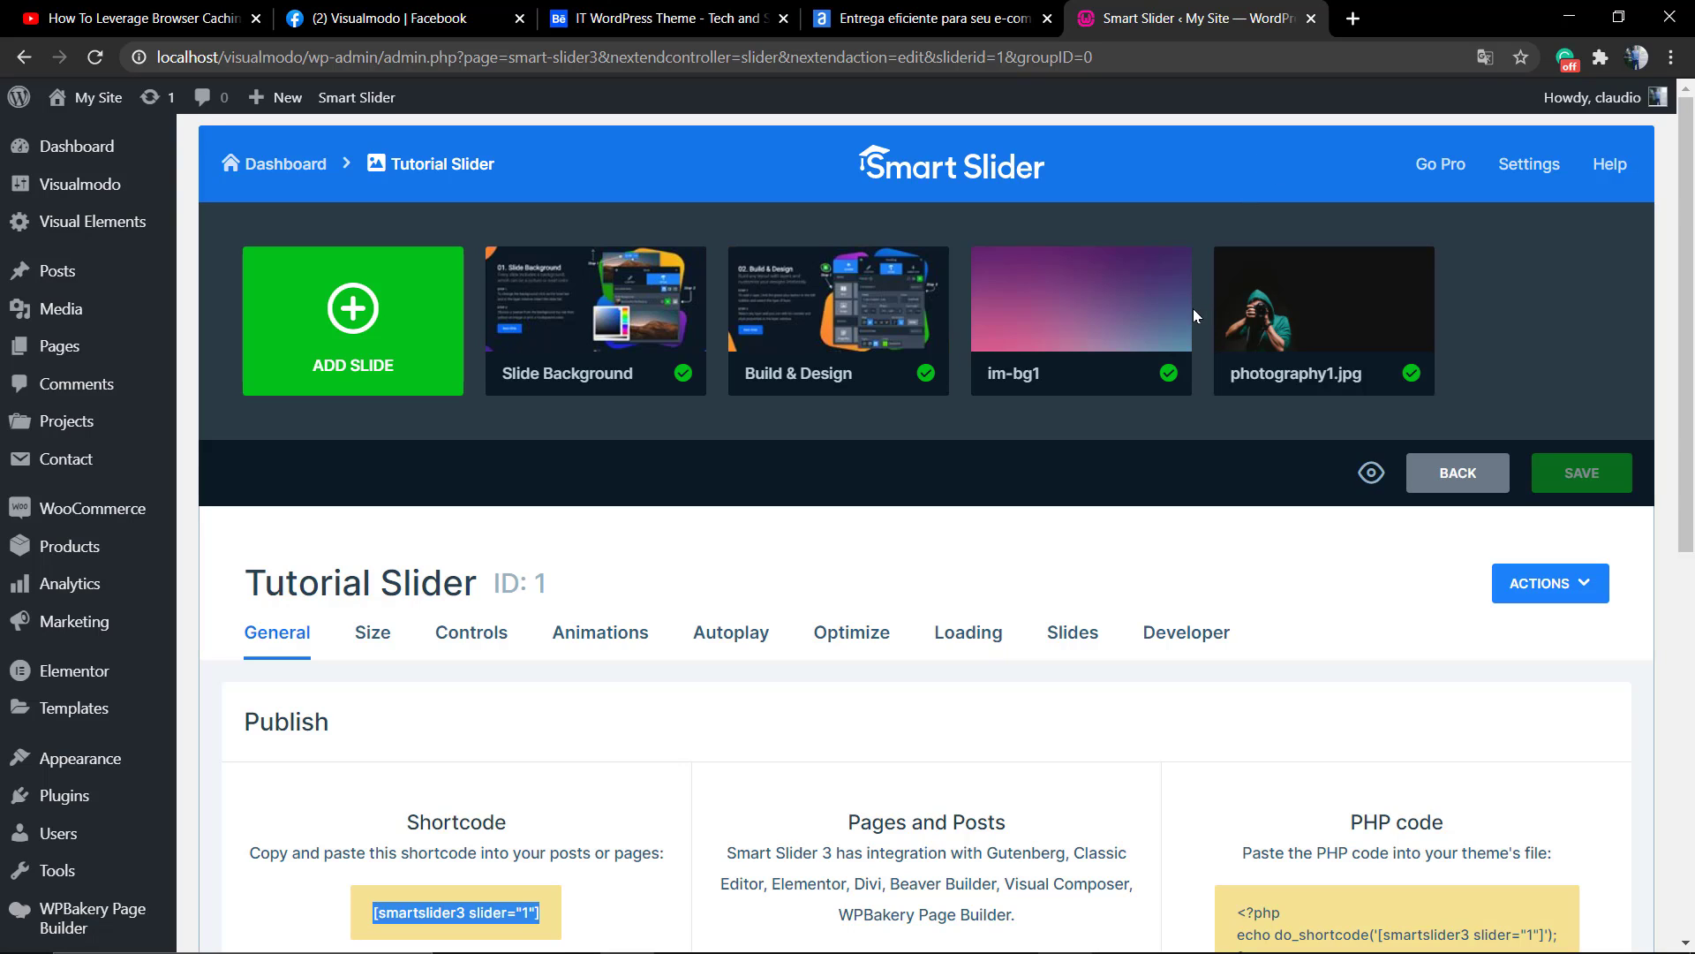
mouse_move(1184, 316)
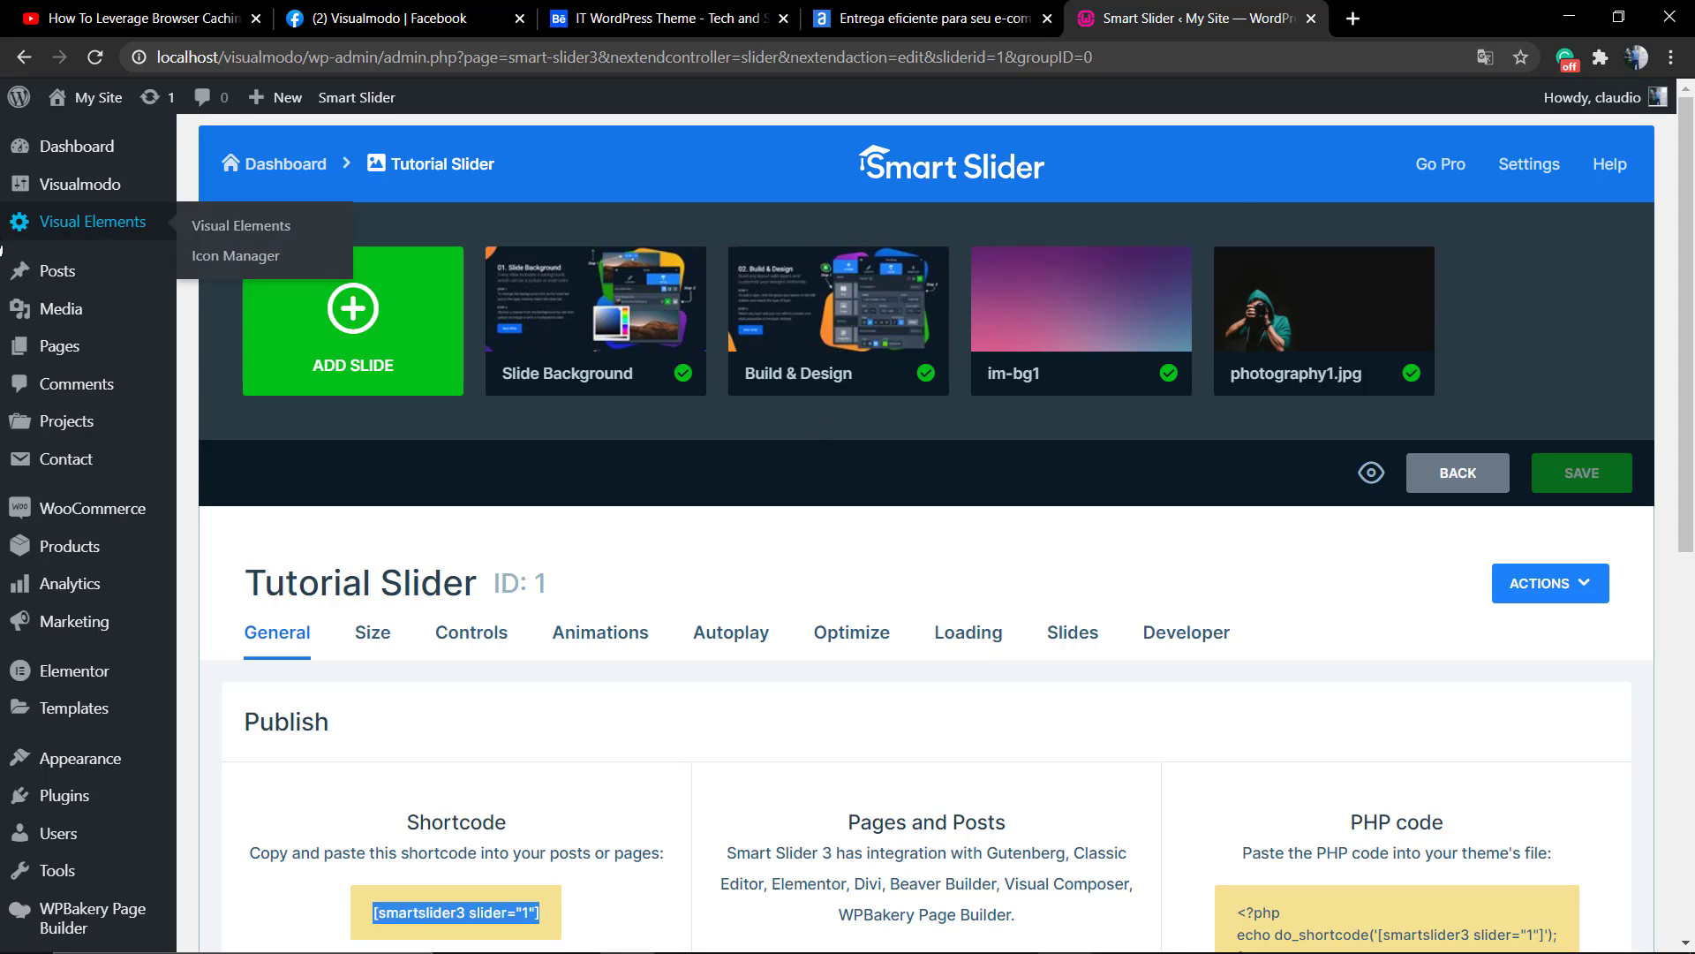
Start a new WordPress page and paste the slider shortcode into its first paragraph.
left_click(219, 379)
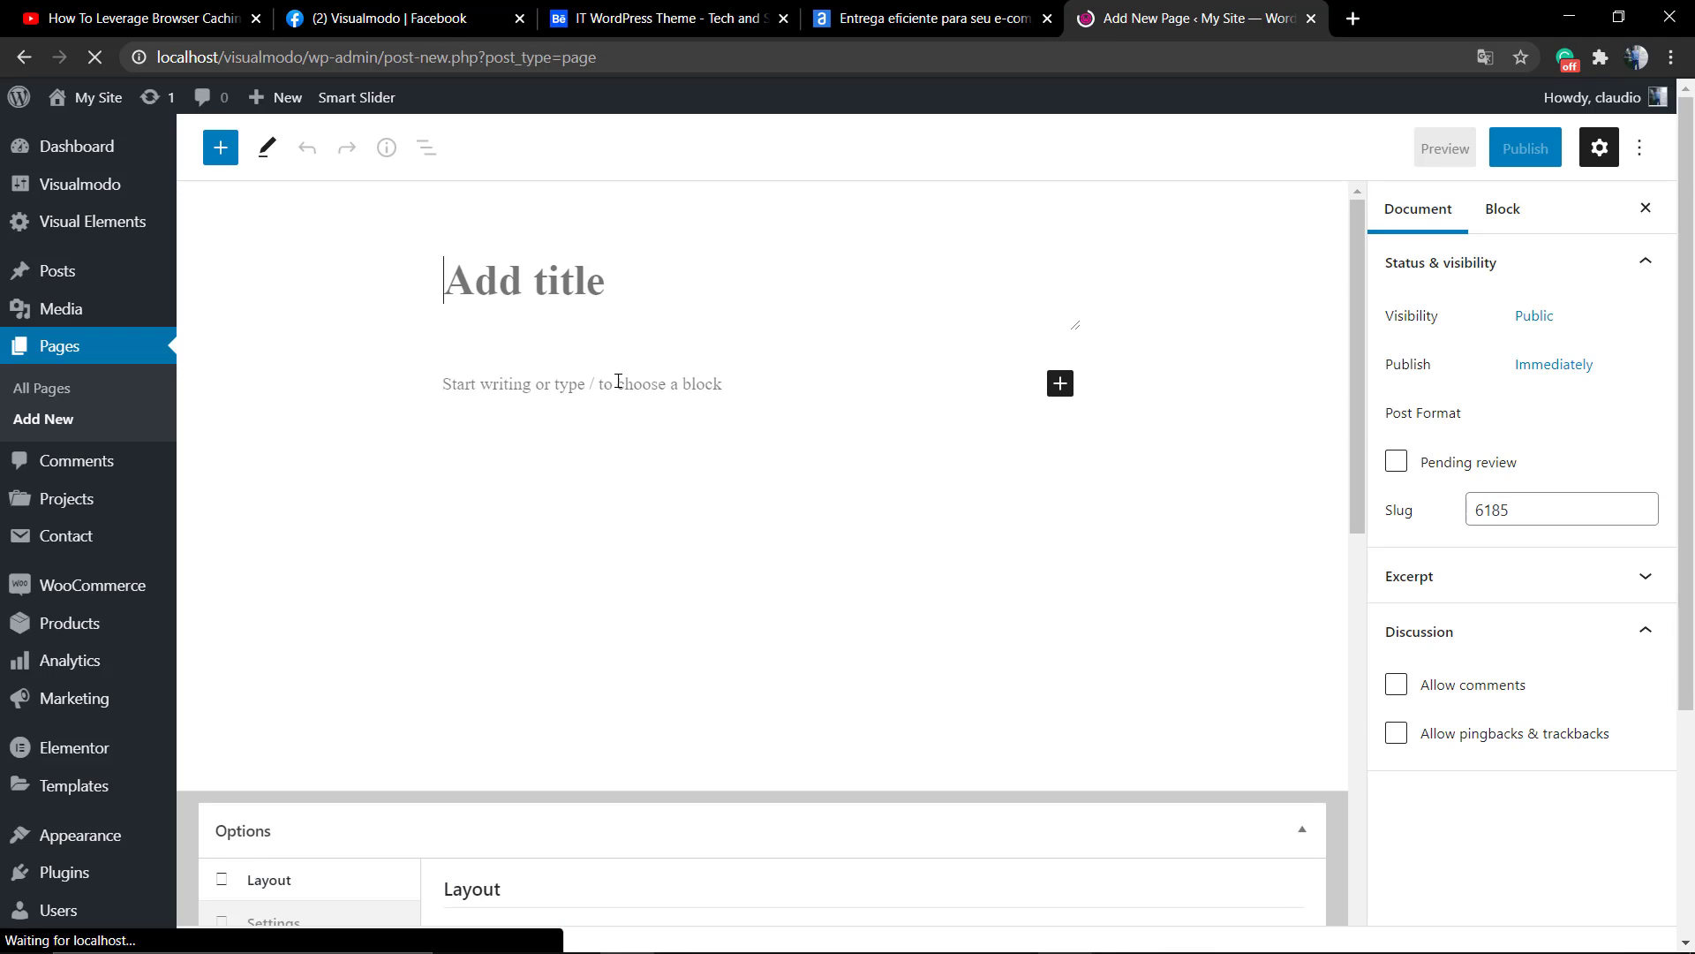
left_click(586, 384)
key("ctrl+v")
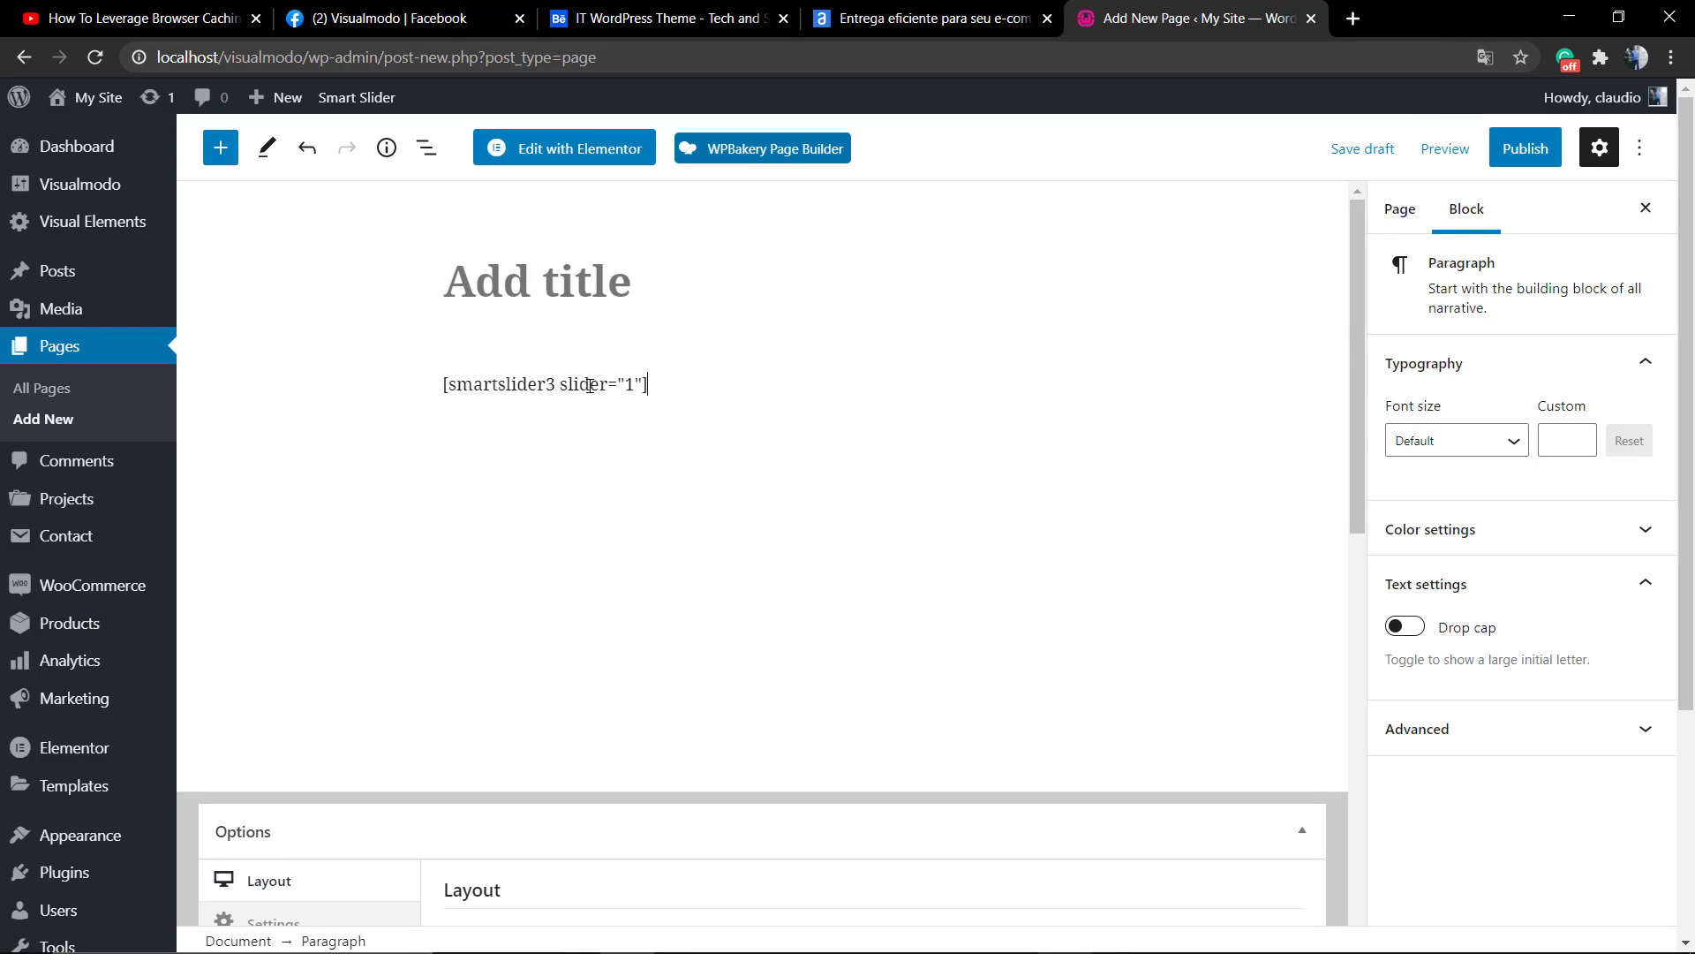
Title the page 'Smart Slider Test' and preview it in a new tab.
left_click(524, 287)
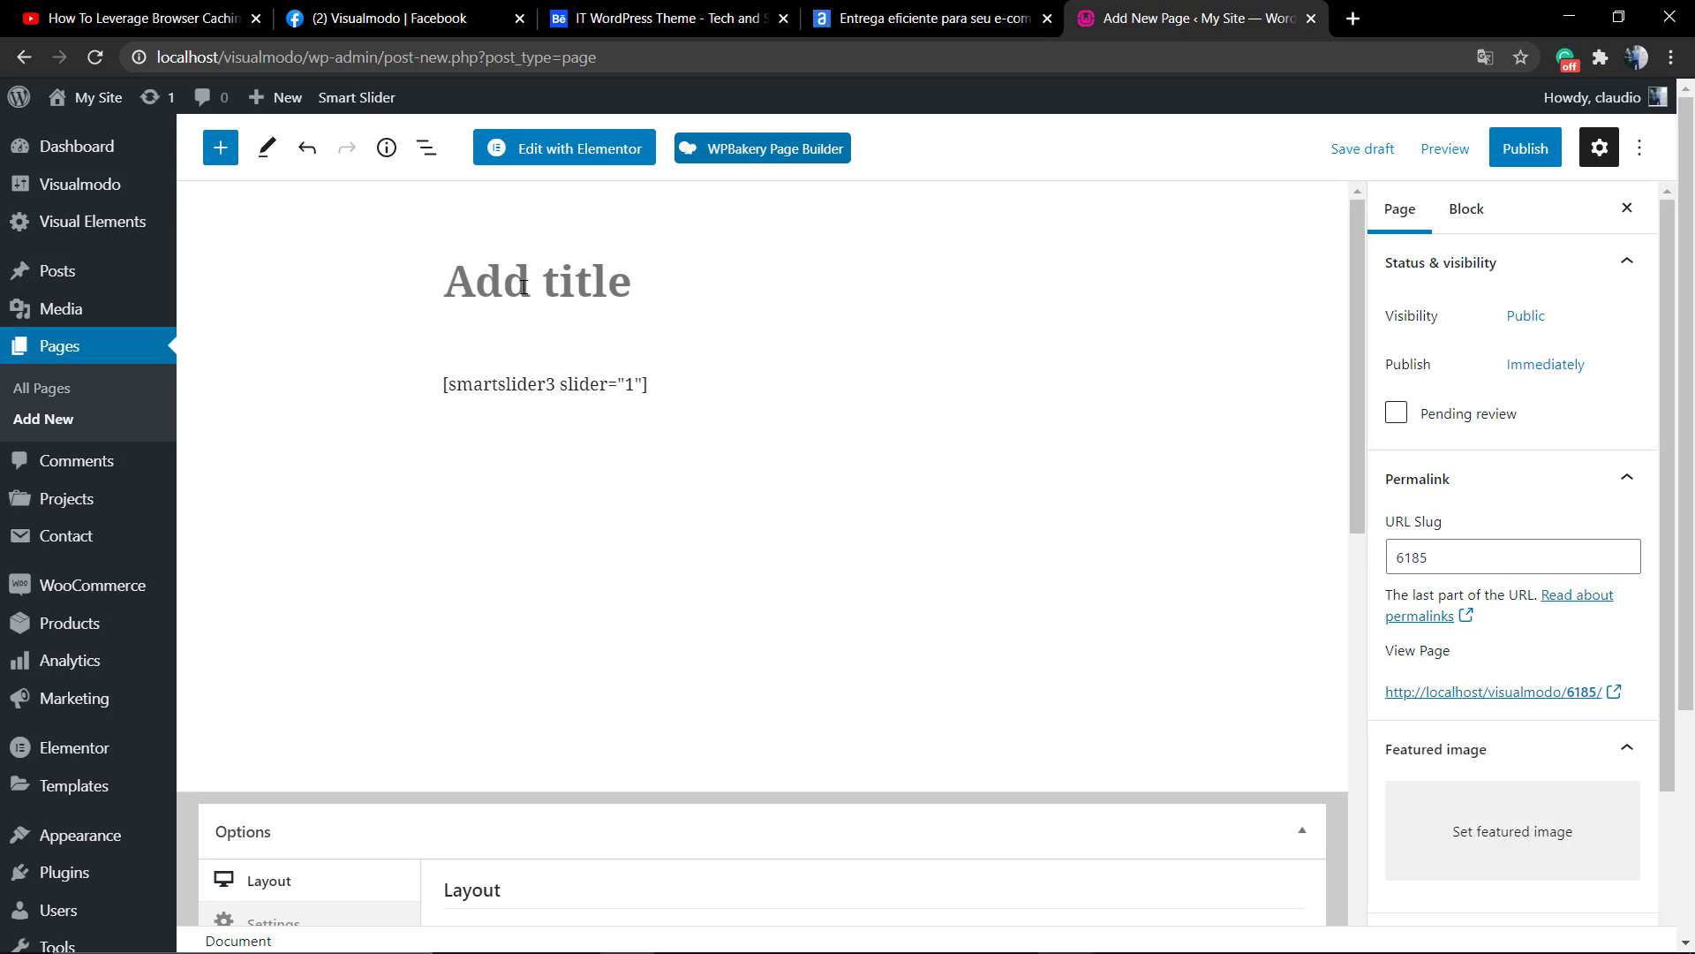
type("Smar")
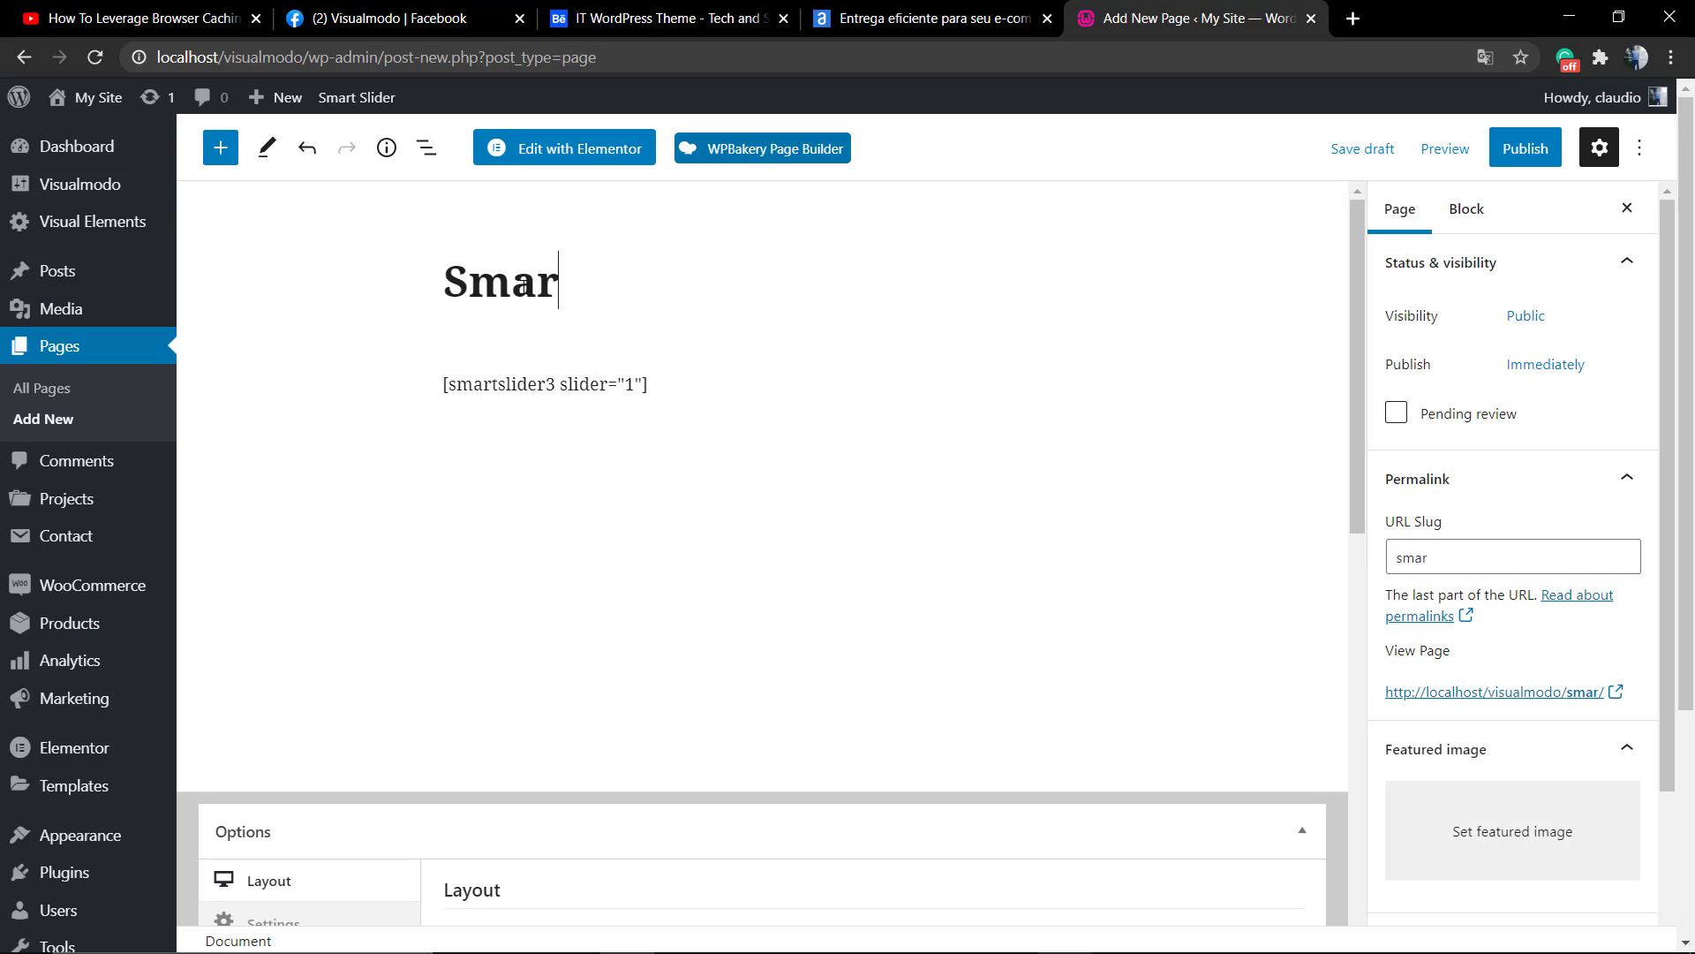
type("t Slider Test")
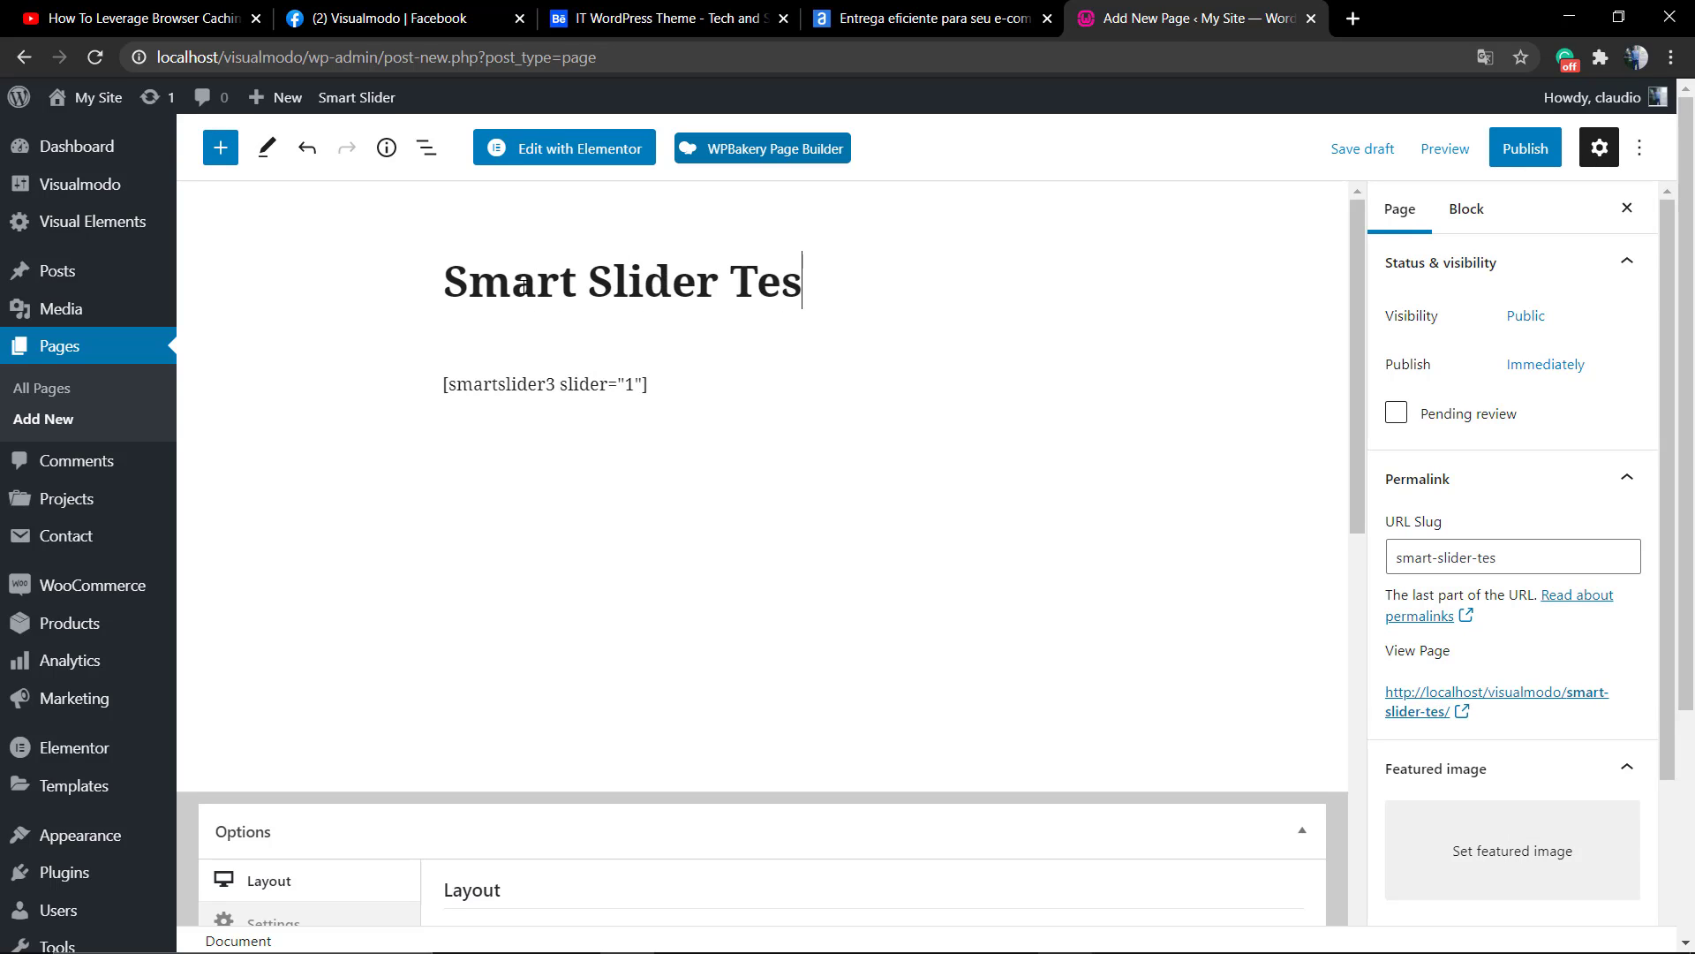
left_click(1445, 148)
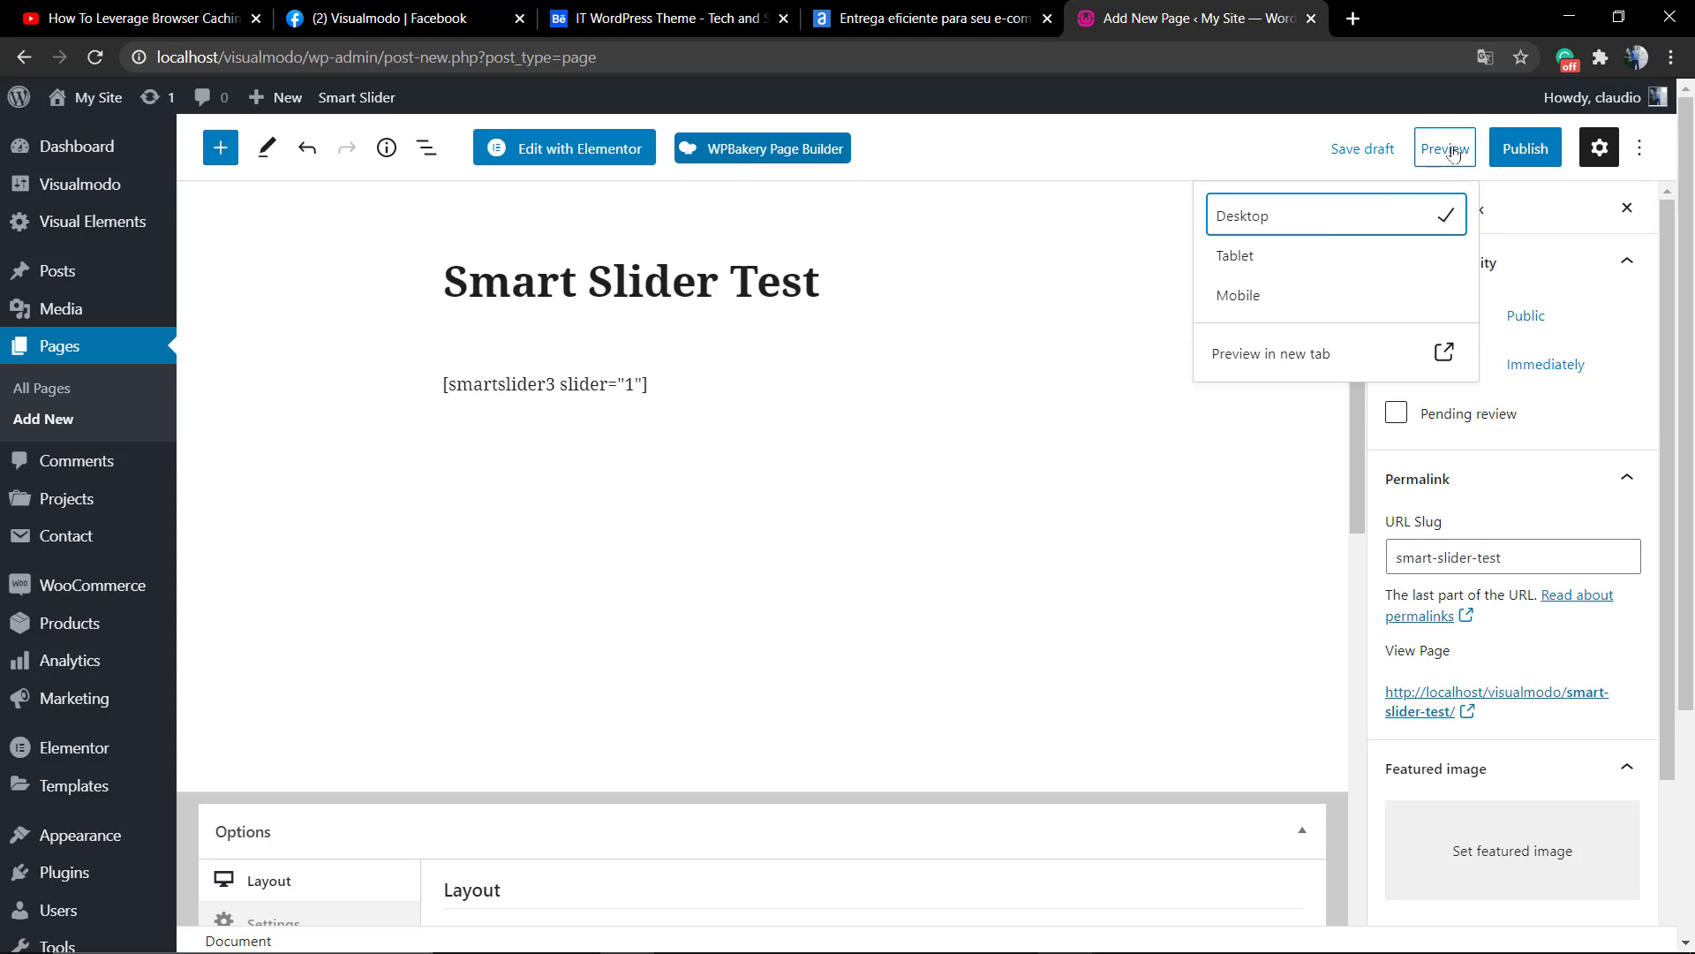
left_click(1400, 362)
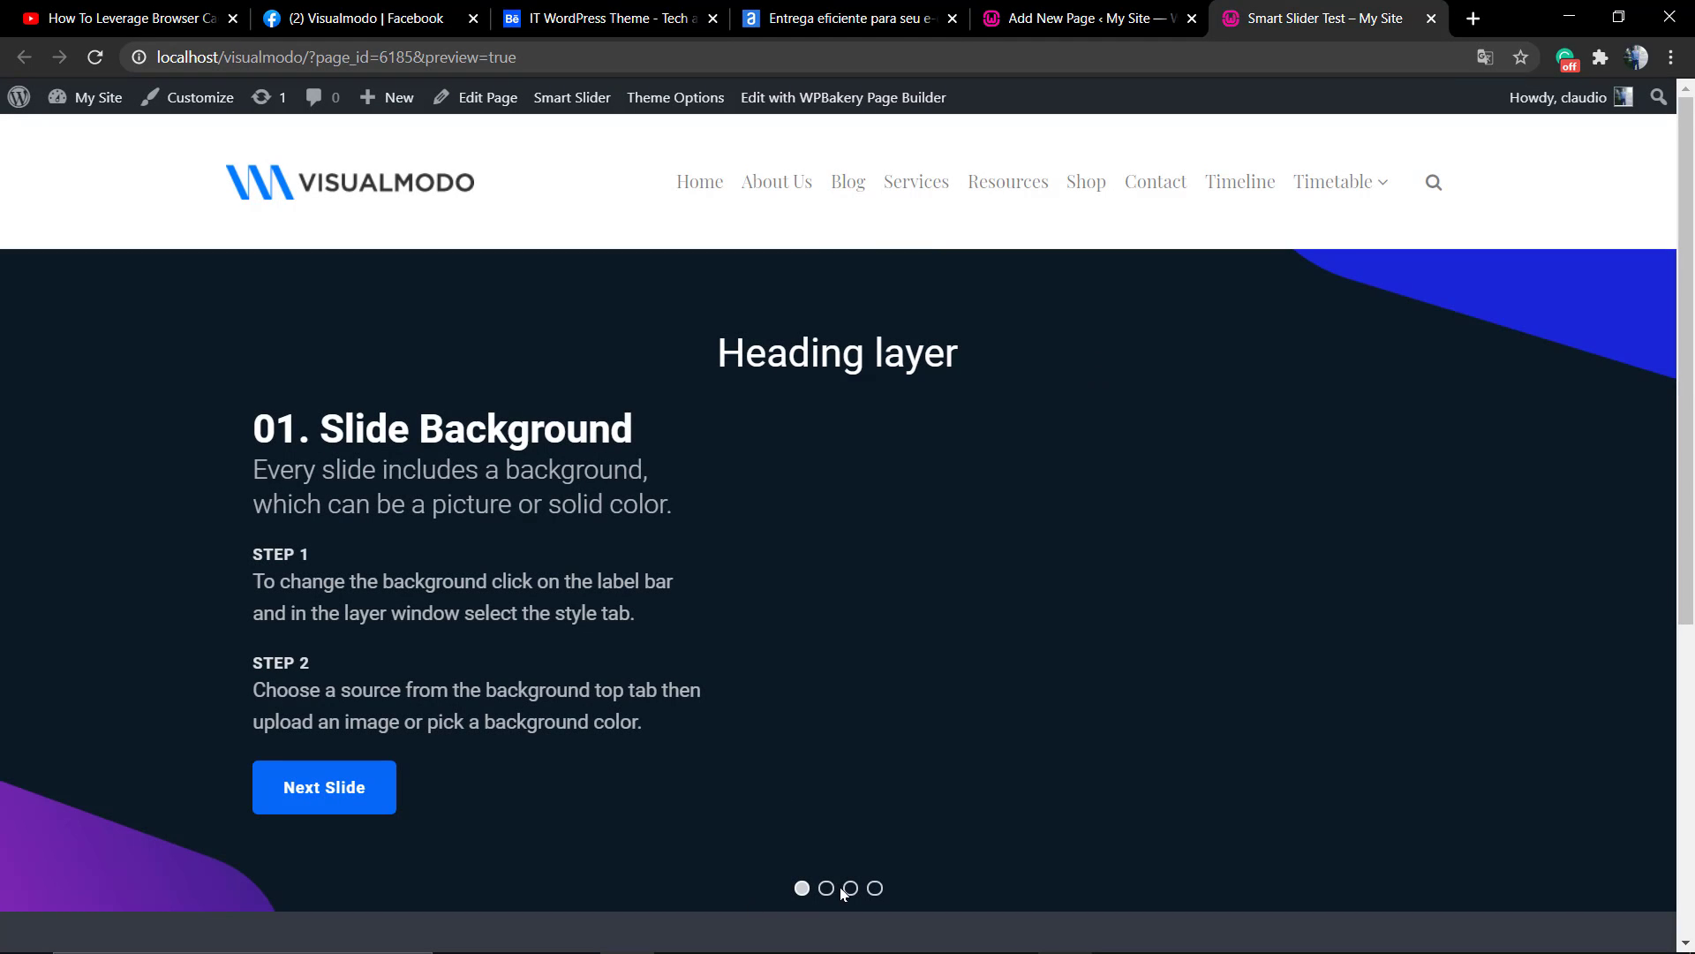
View the third and fourth slides via the pagination dots, then return to the first.
left_click(851, 887)
left_click(876, 888)
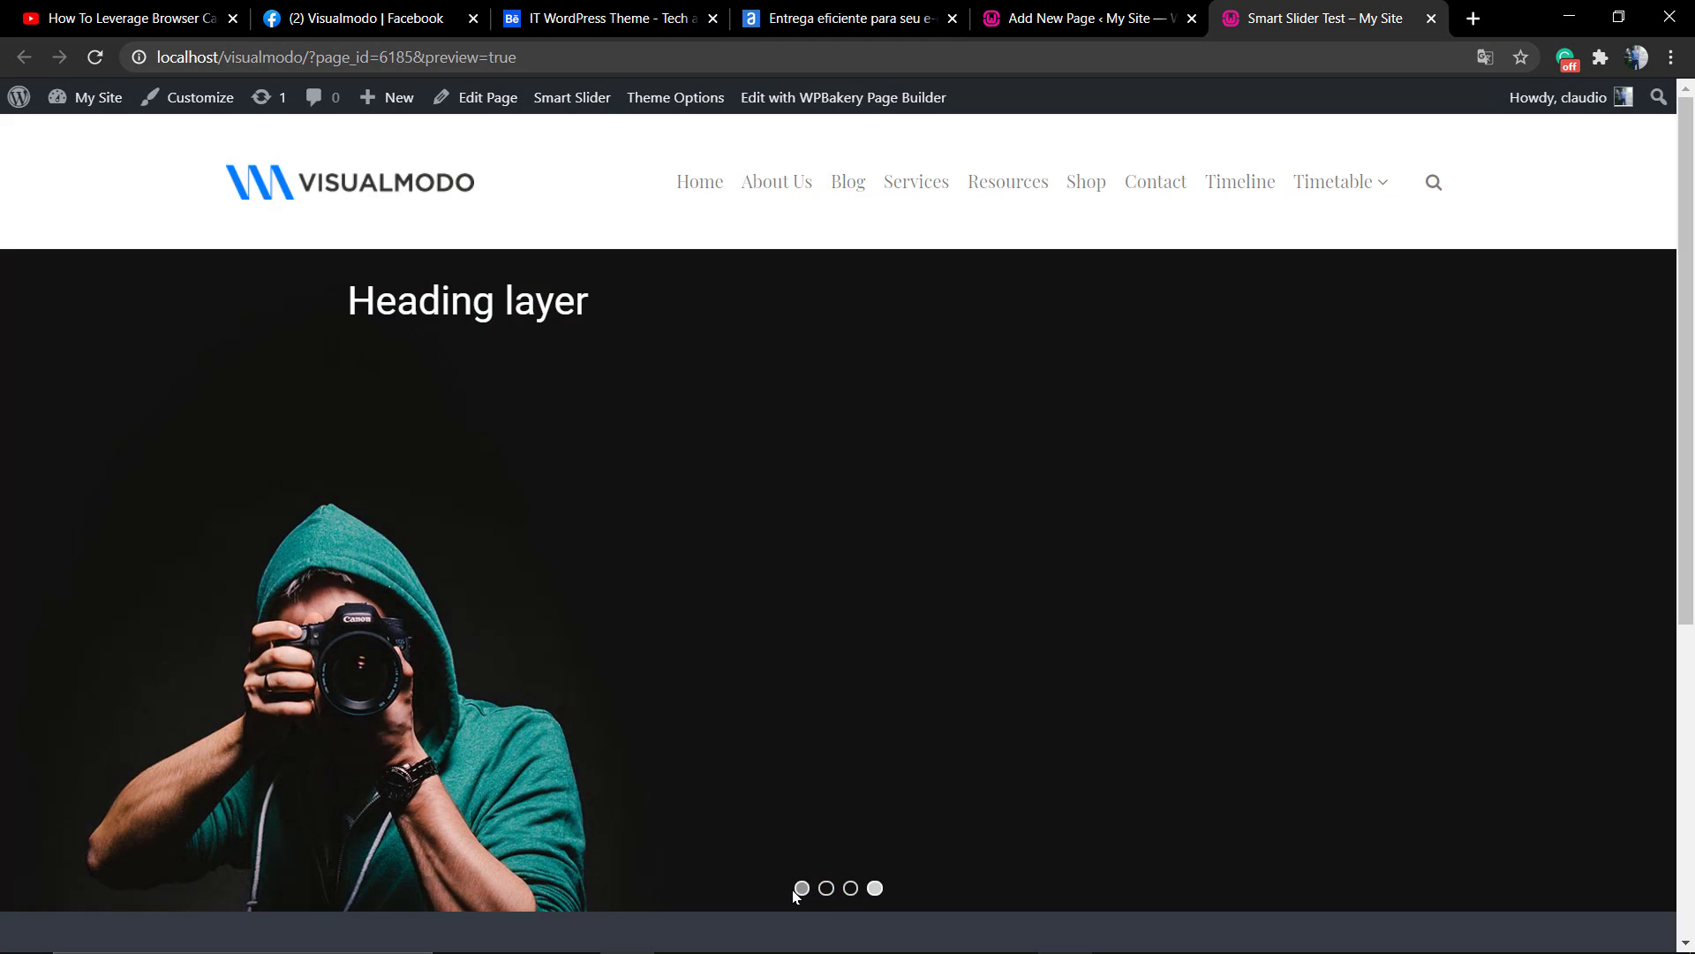
left_click(800, 890)
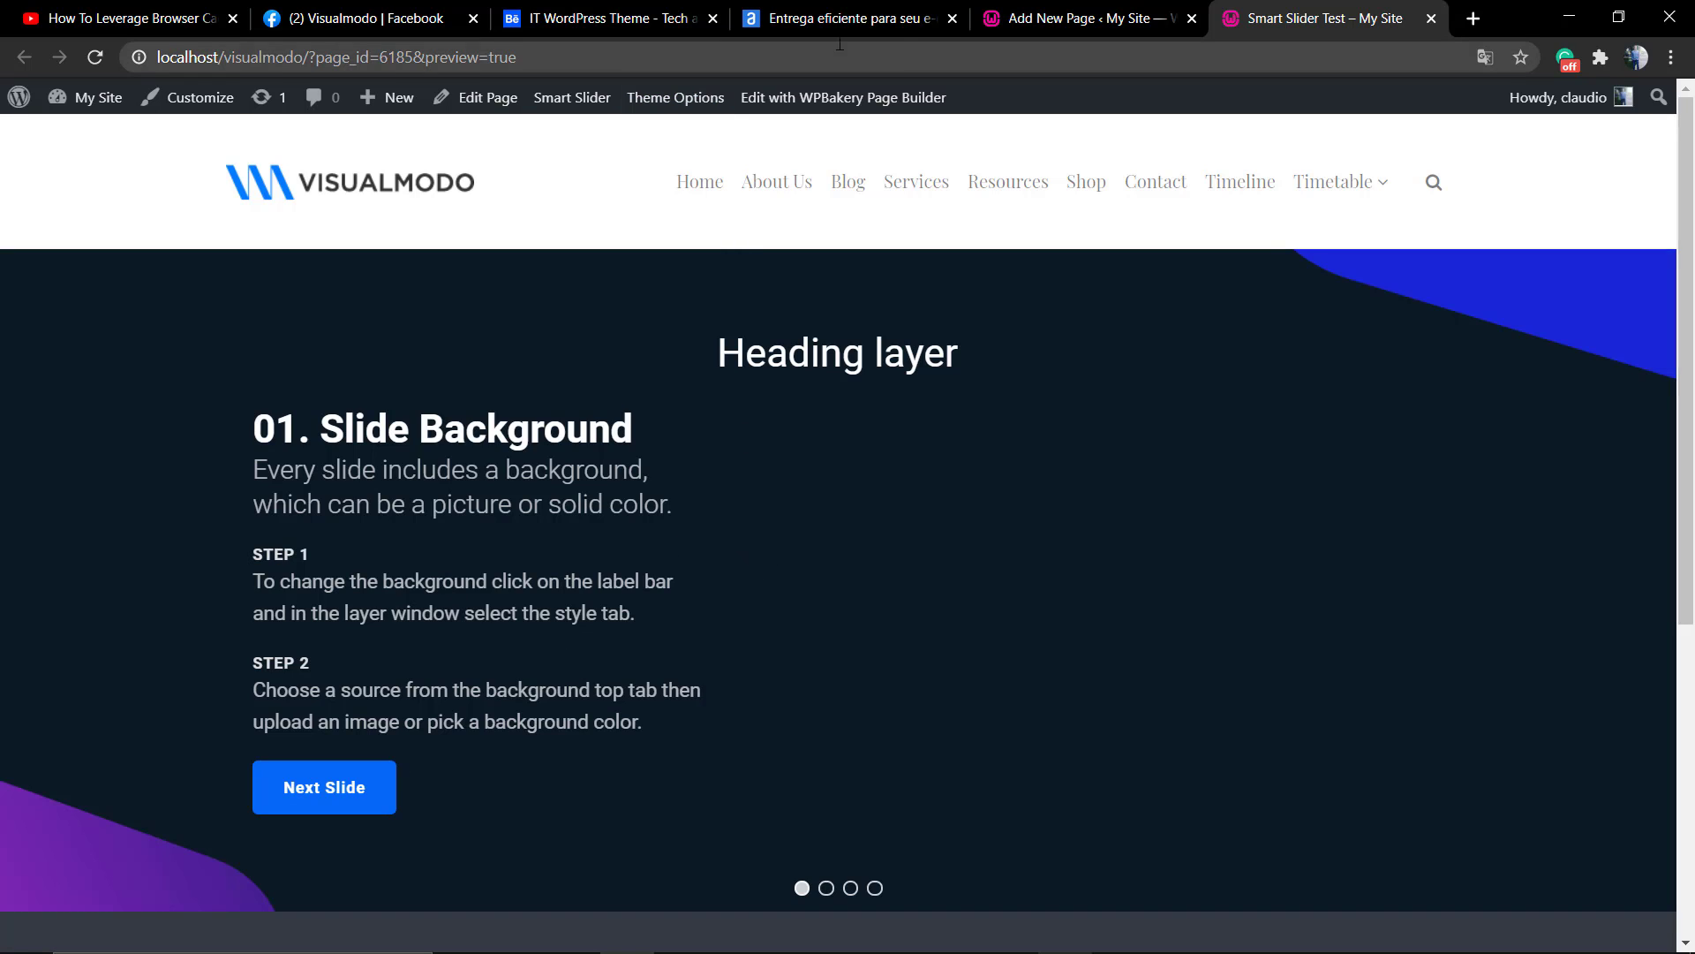
Go back to the page editor tab and go to the Smart Slider dashboard.
left_click(1055, 24)
scroll(38, 738, "down", 4)
mouse_move(81, 845)
left_click(235, 782)
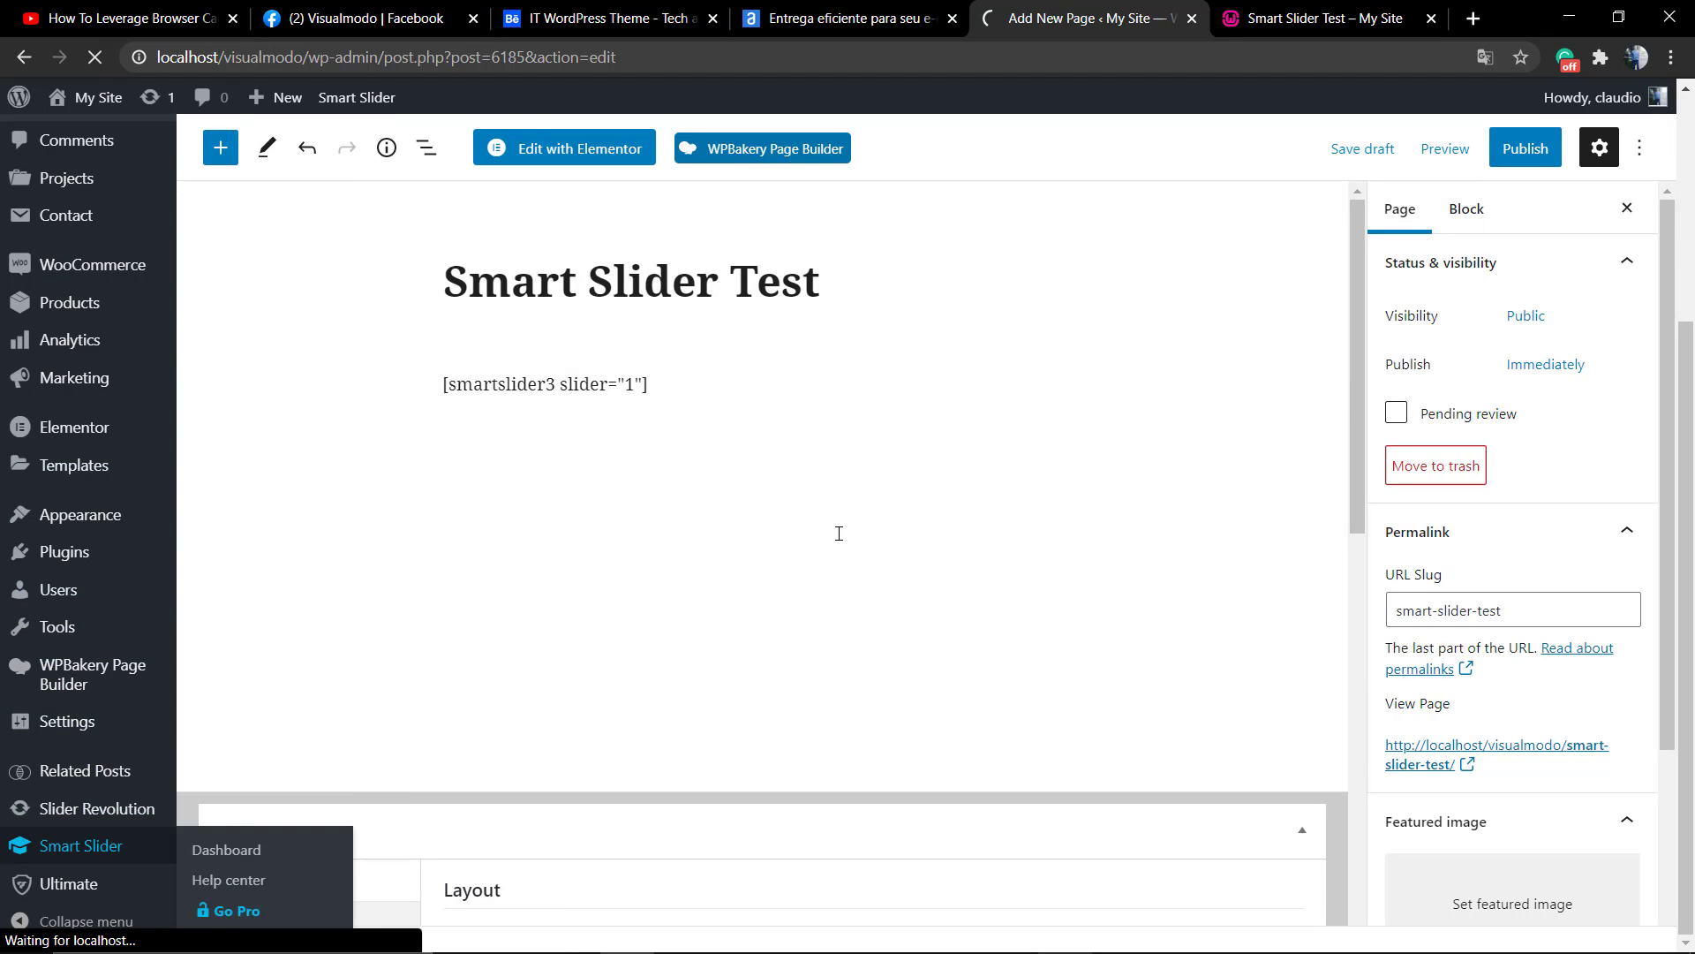